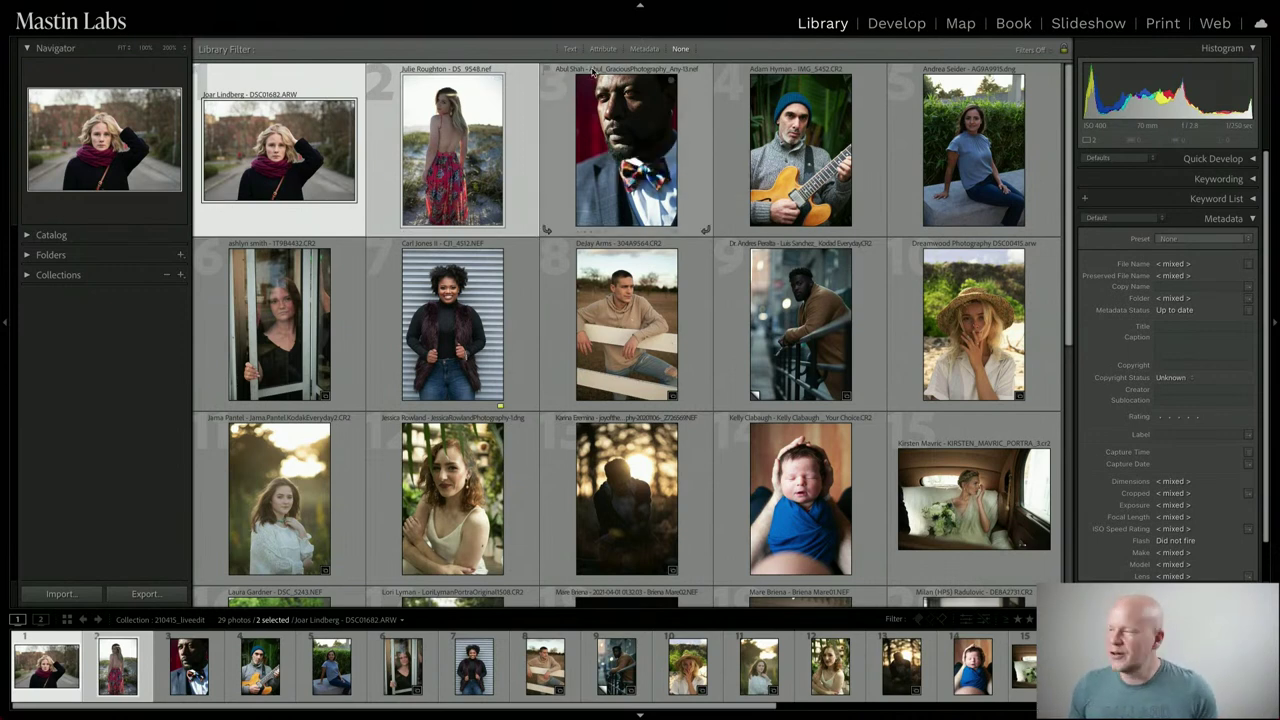
Open the first scarf portrait full-size, clear the device notification, and switch to Develop
double_click(293, 138)
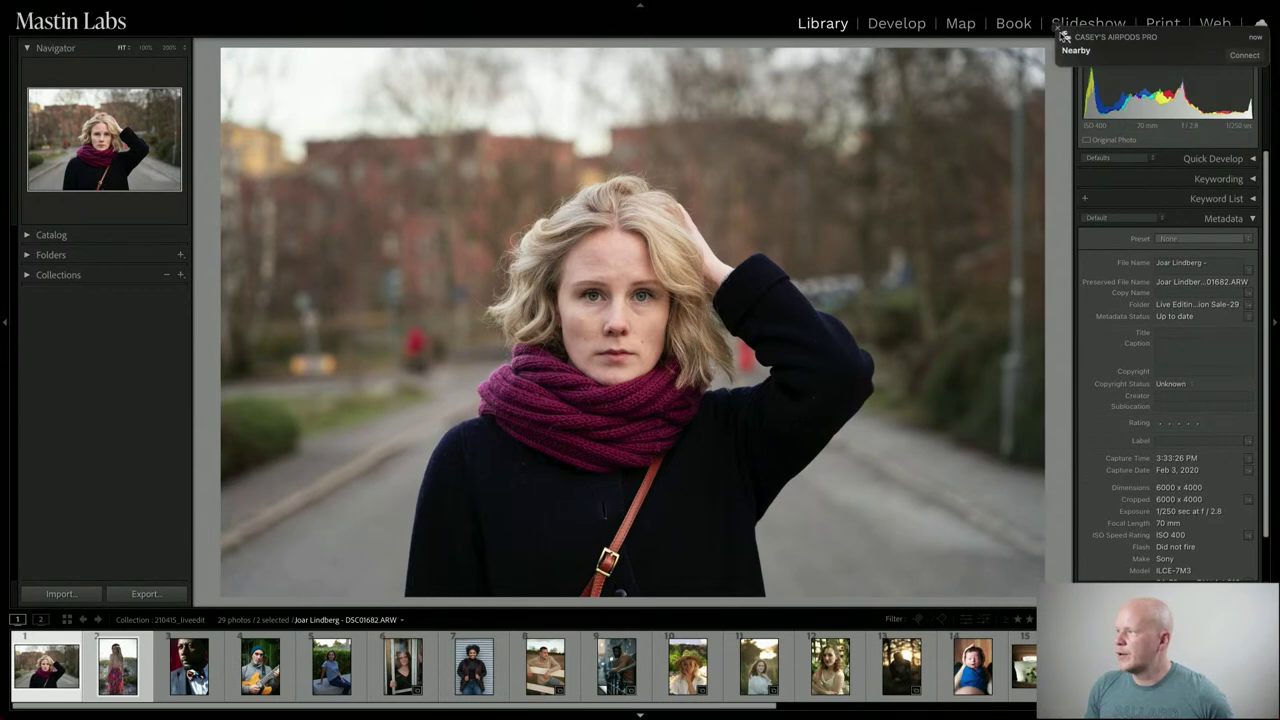
click(1064, 37)
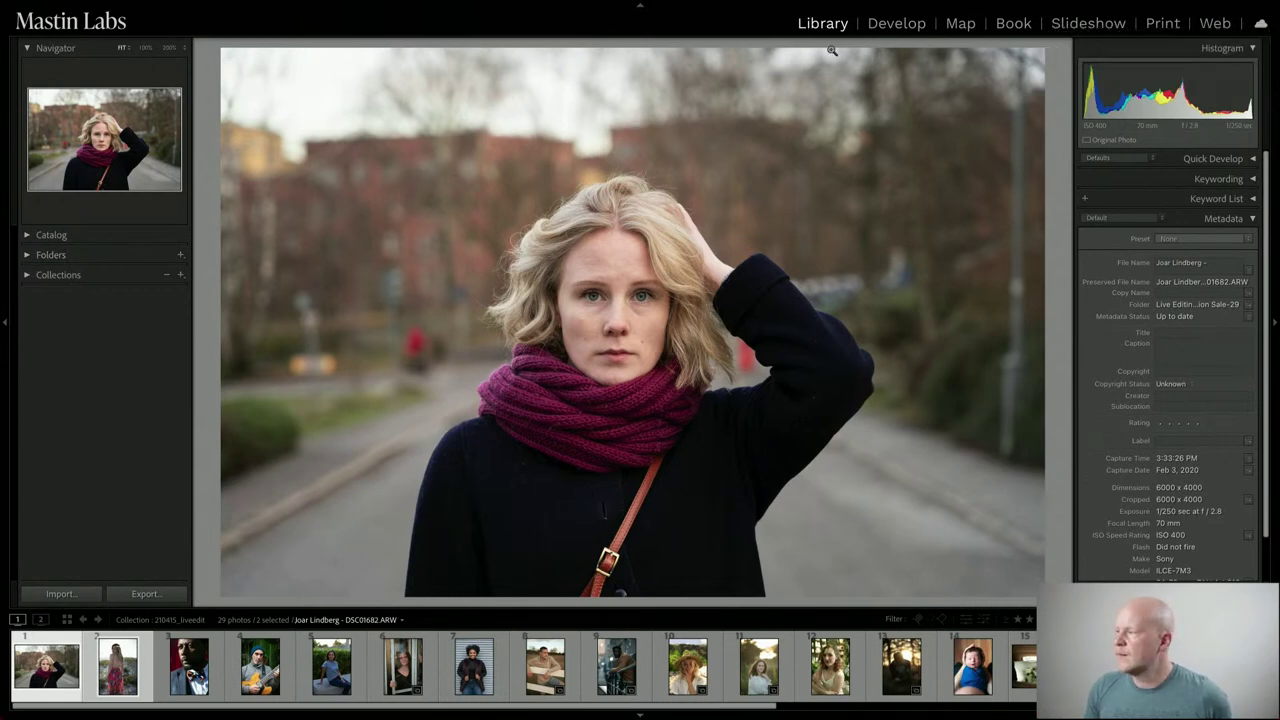
click(896, 23)
scroll(180, 290, up, 2)
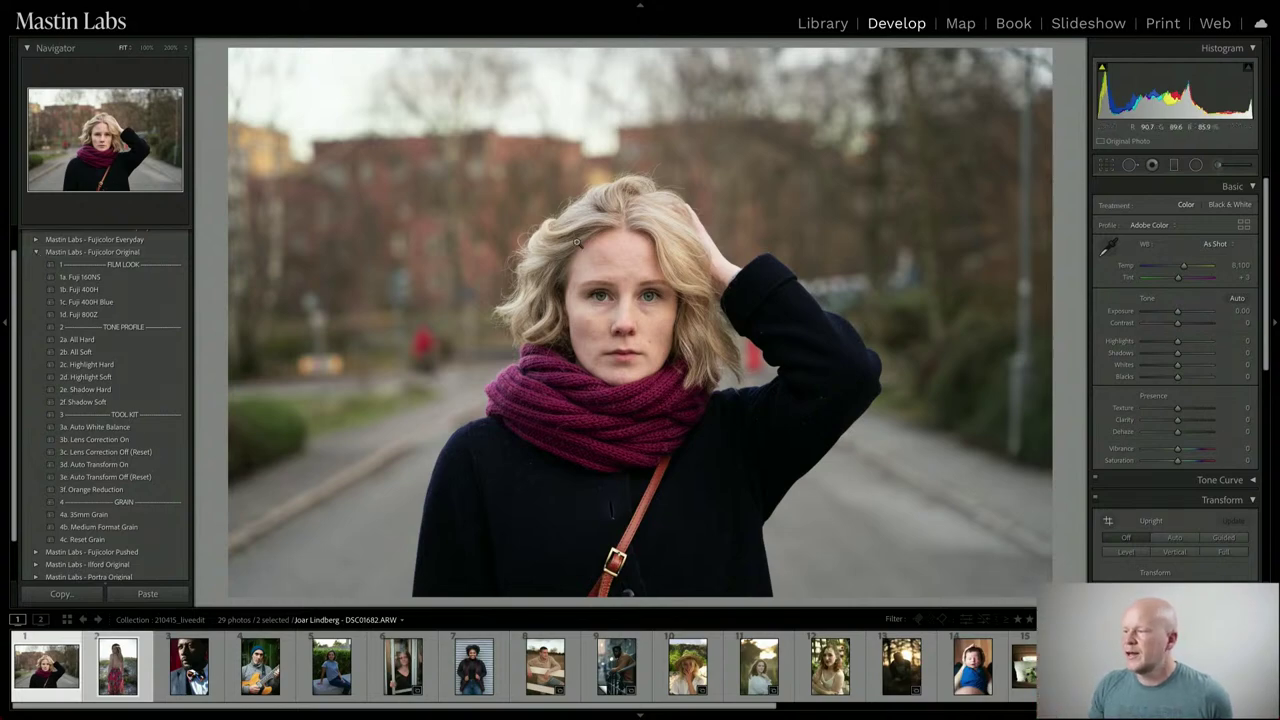
click(616, 146)
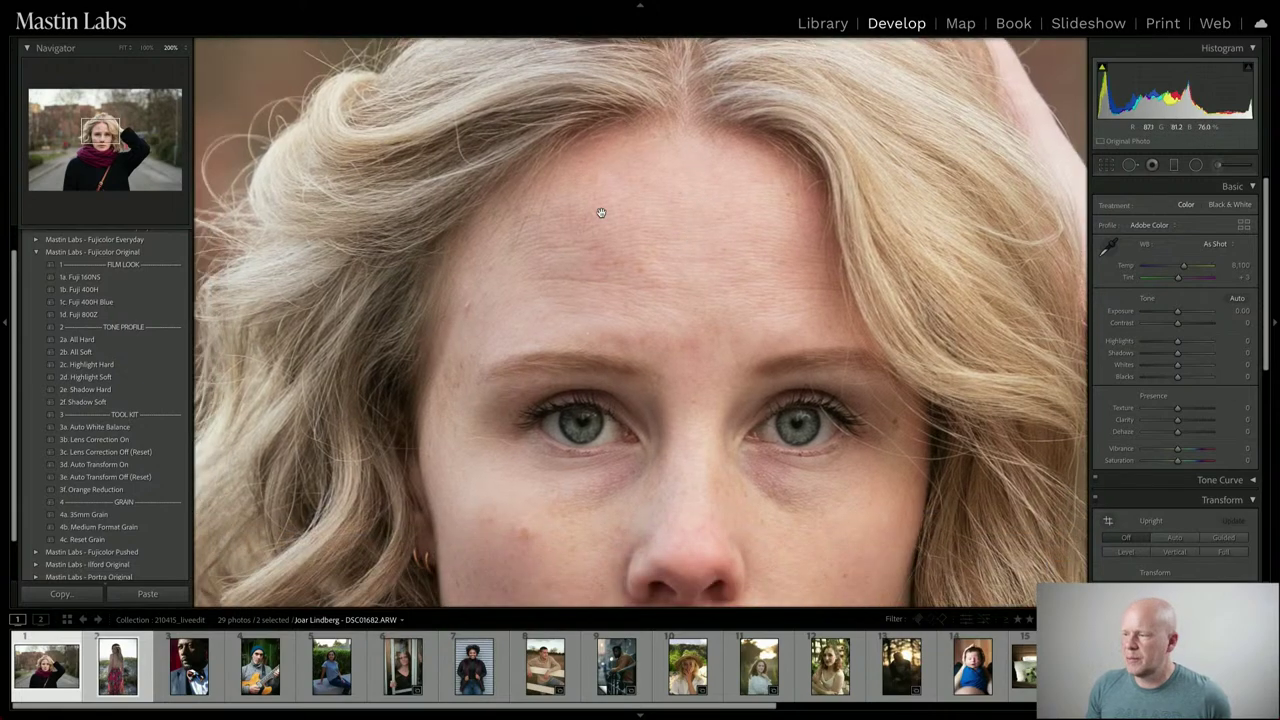
click(672, 224)
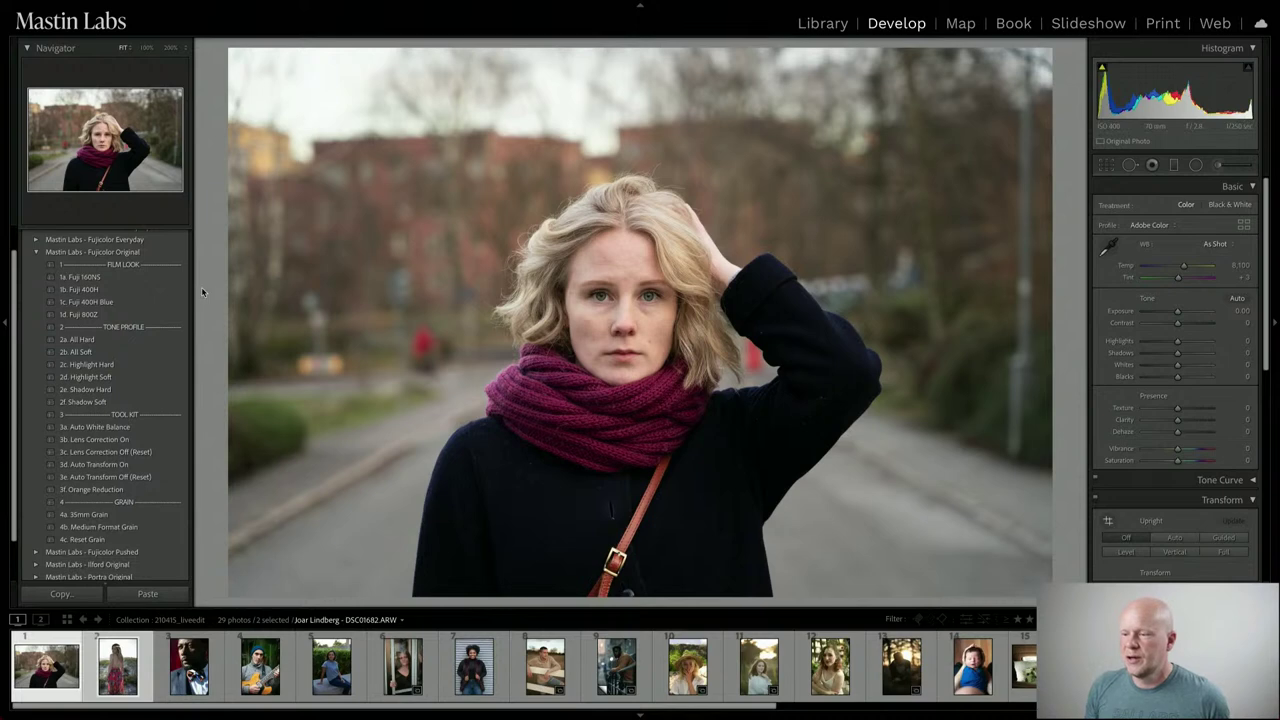
Apply the 1b. Fuji 400H preset, compare it via undo/redo, and raise Exposure to +0.25
click(138, 290)
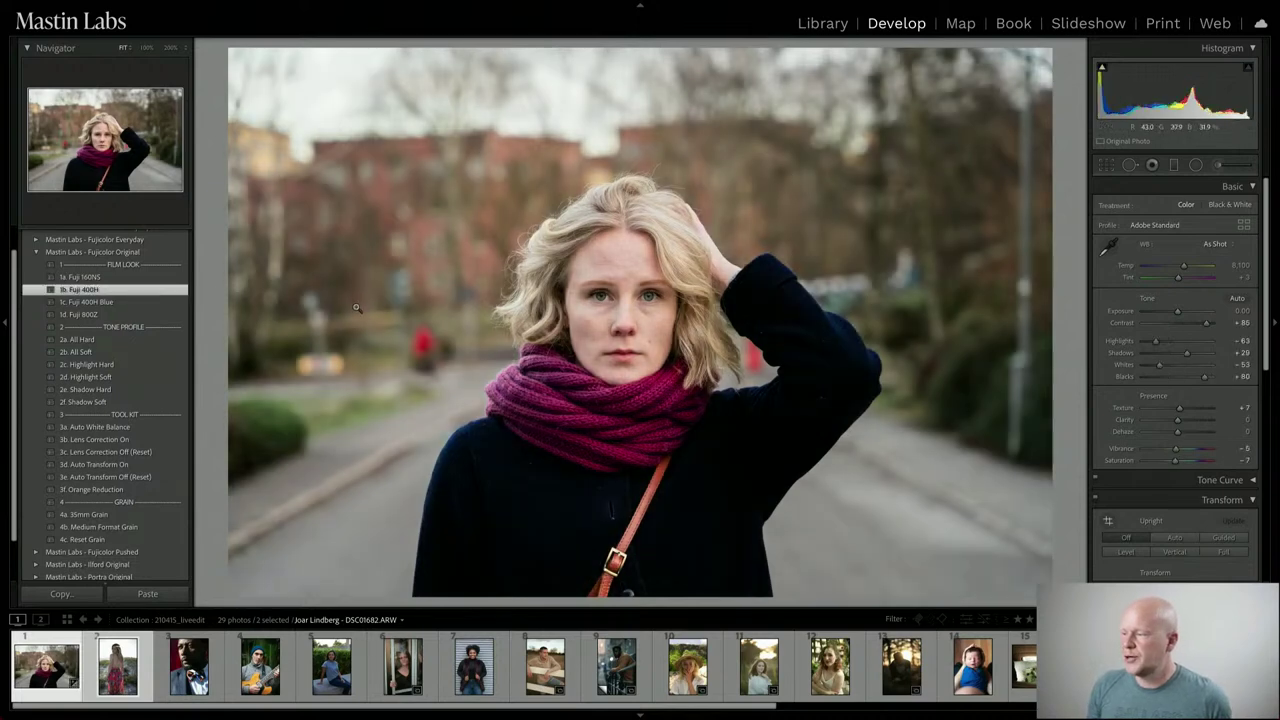
key(ctrl+z)
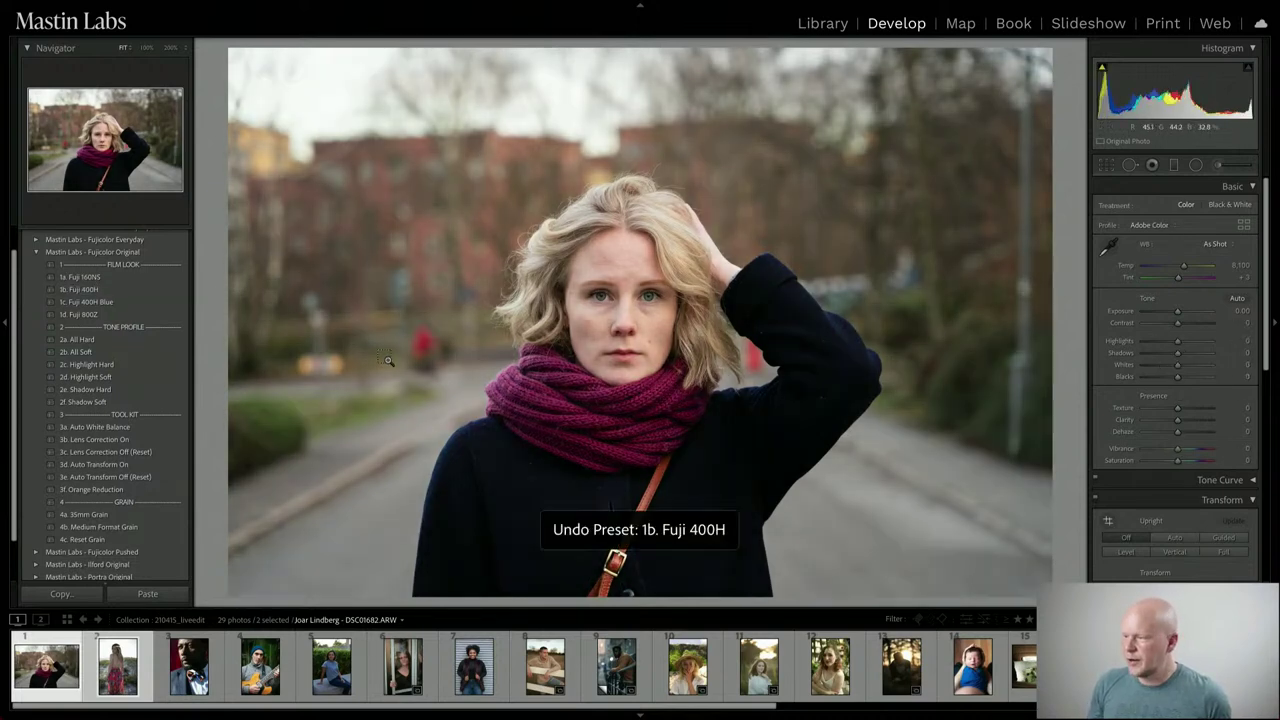
key(ctrl+y)
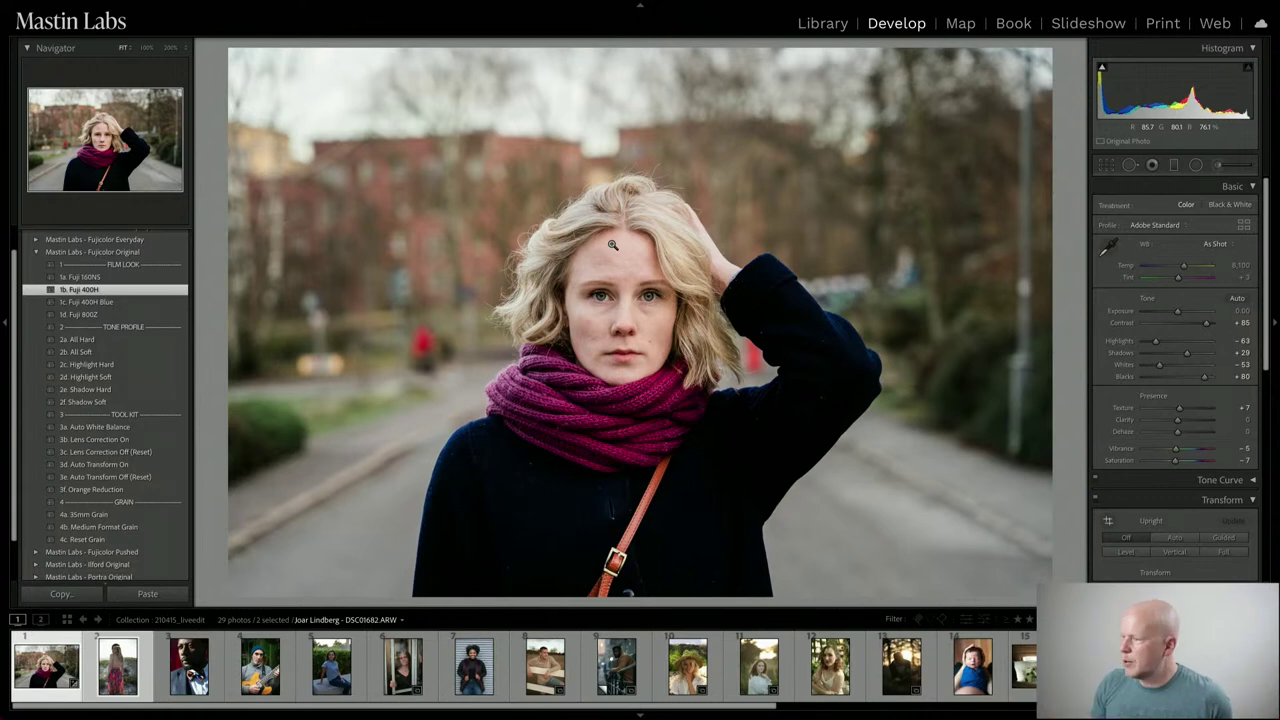
drag(1177, 310, 1177, 313)
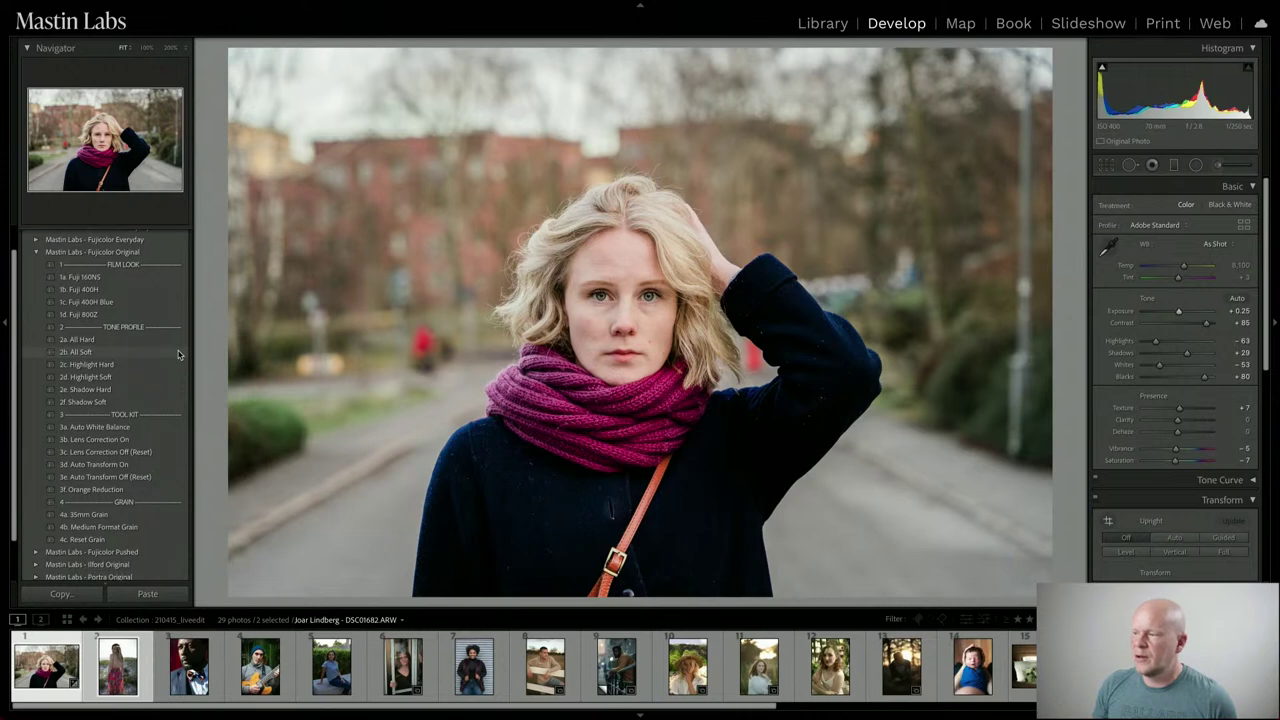
Layer the 2b. All Soft tone profile preset onto the Fuji 400H-styled scarf portrait
click(179, 353)
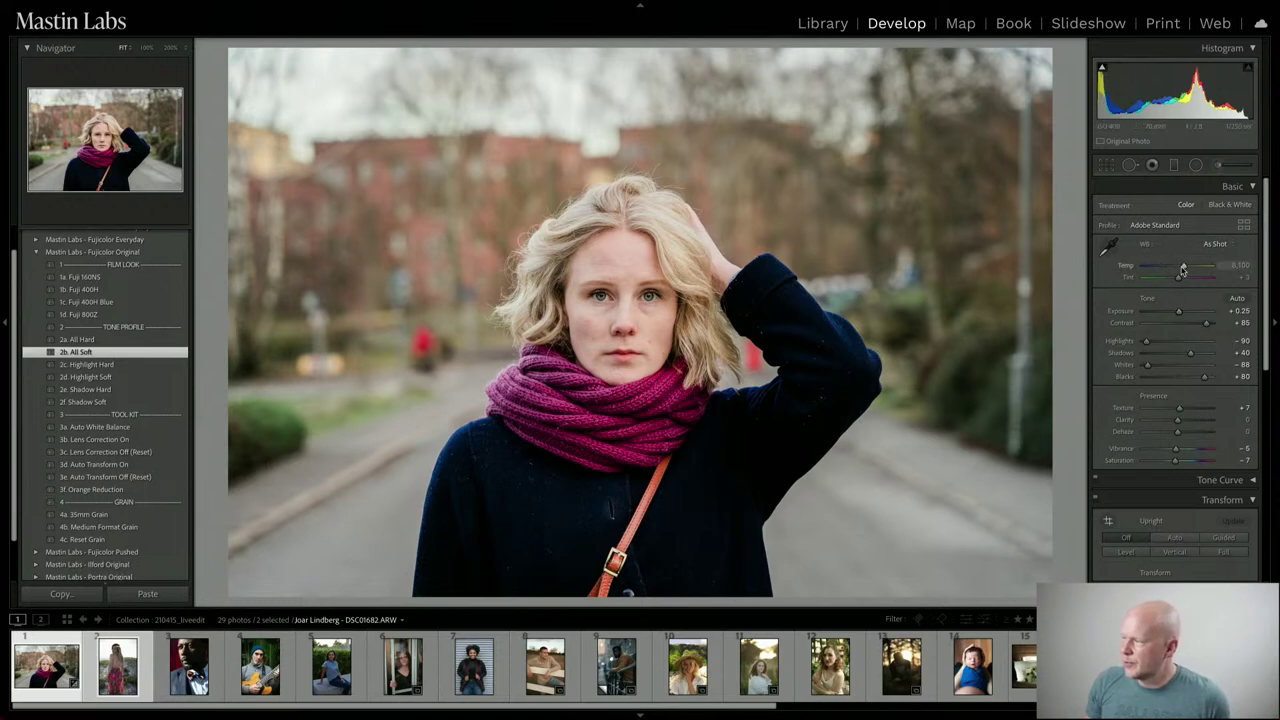
Set a Custom white balance with Temperature warmed to 8,440, redoing a first attempt
click(1185, 268)
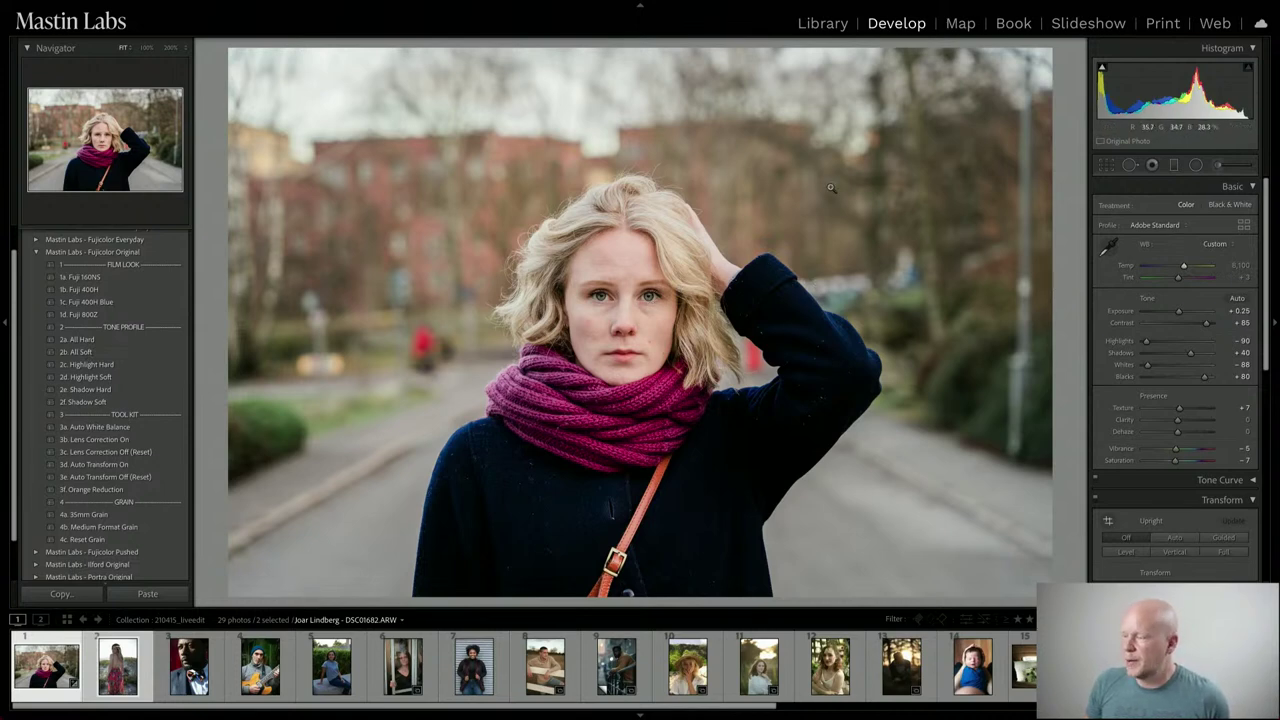
drag(1183, 266, 1187, 268)
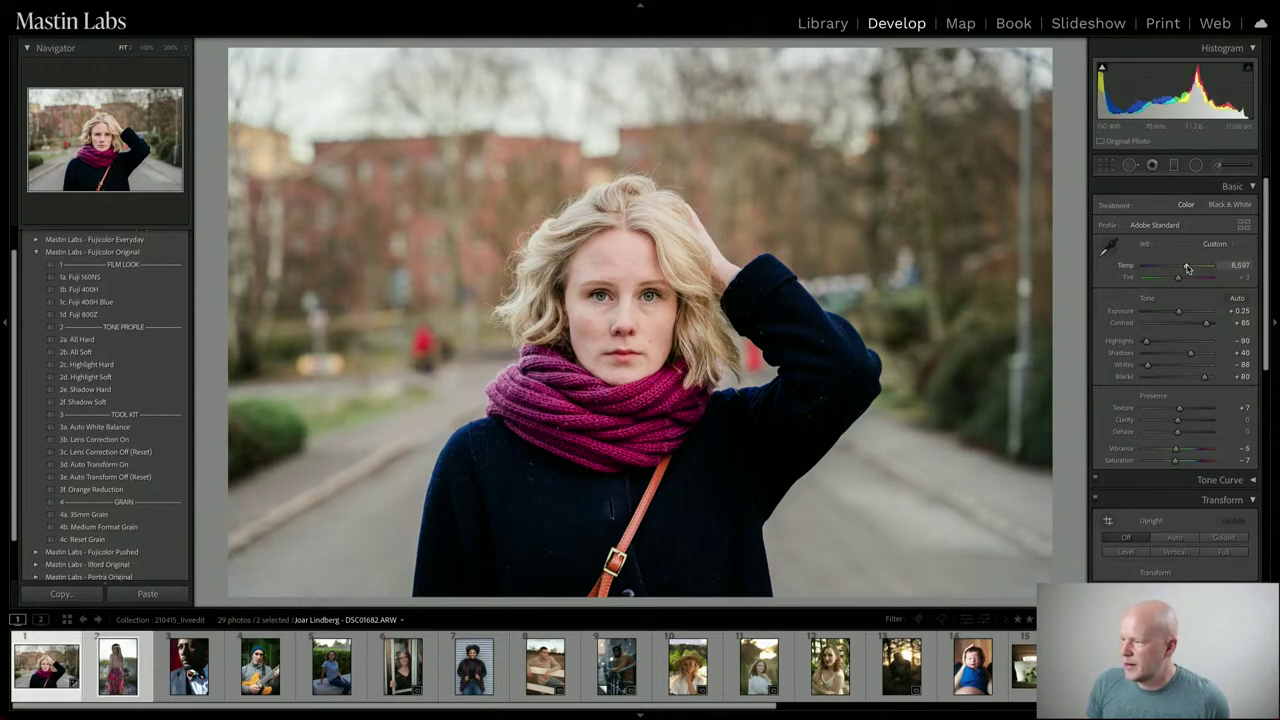
key(ctrl+z)
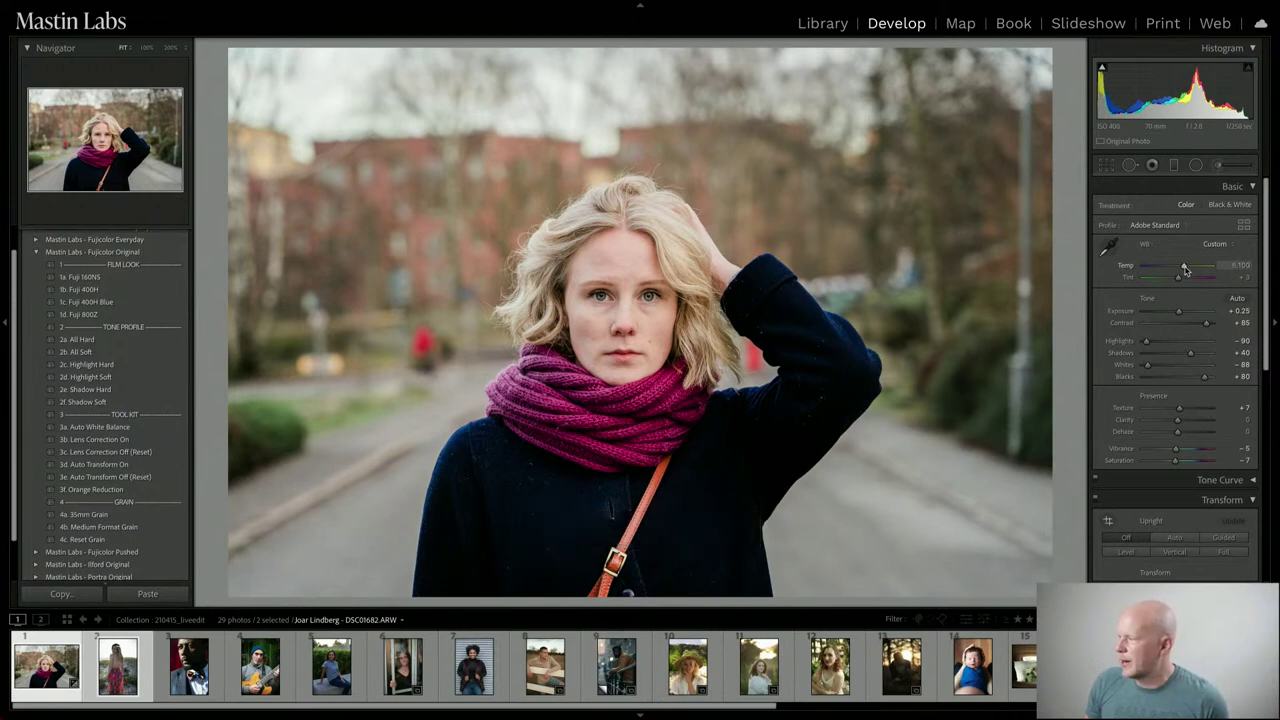
drag(1184, 270, 1187, 270)
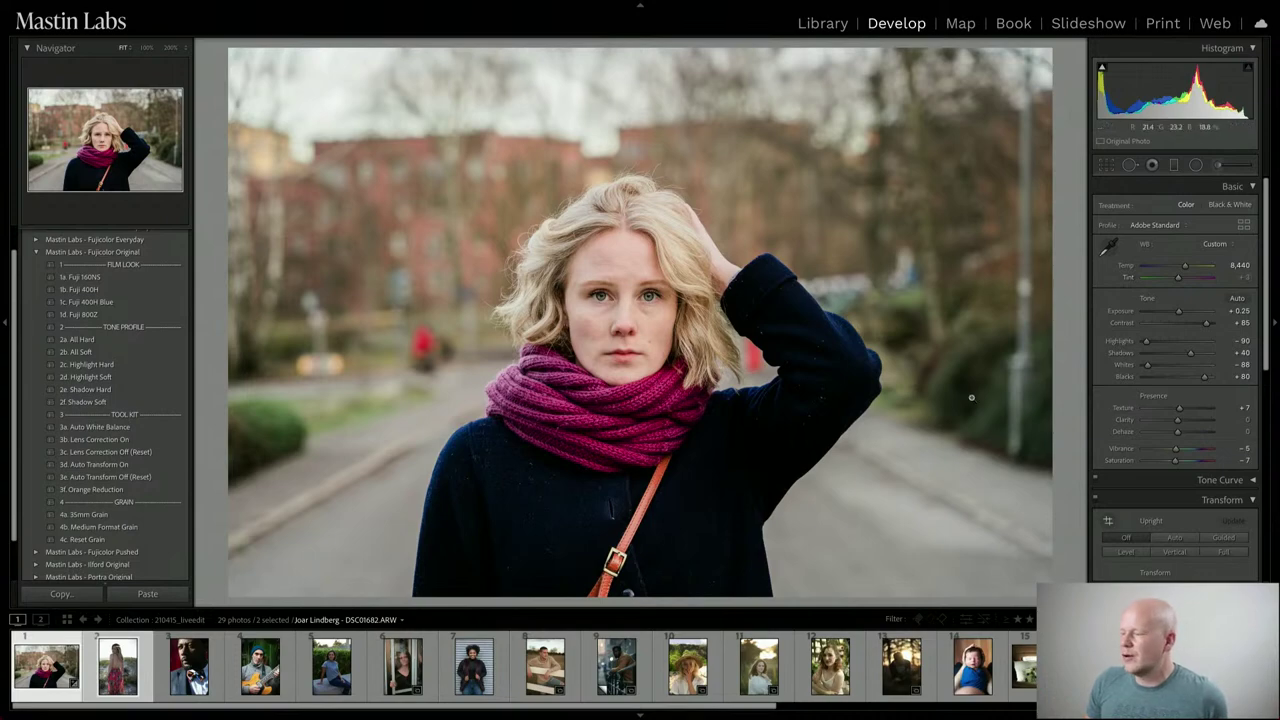
Inspect the scarf, strap, coat shoulder and road at 200% zoom
click(866, 466)
drag(731, 354, 1047, 293)
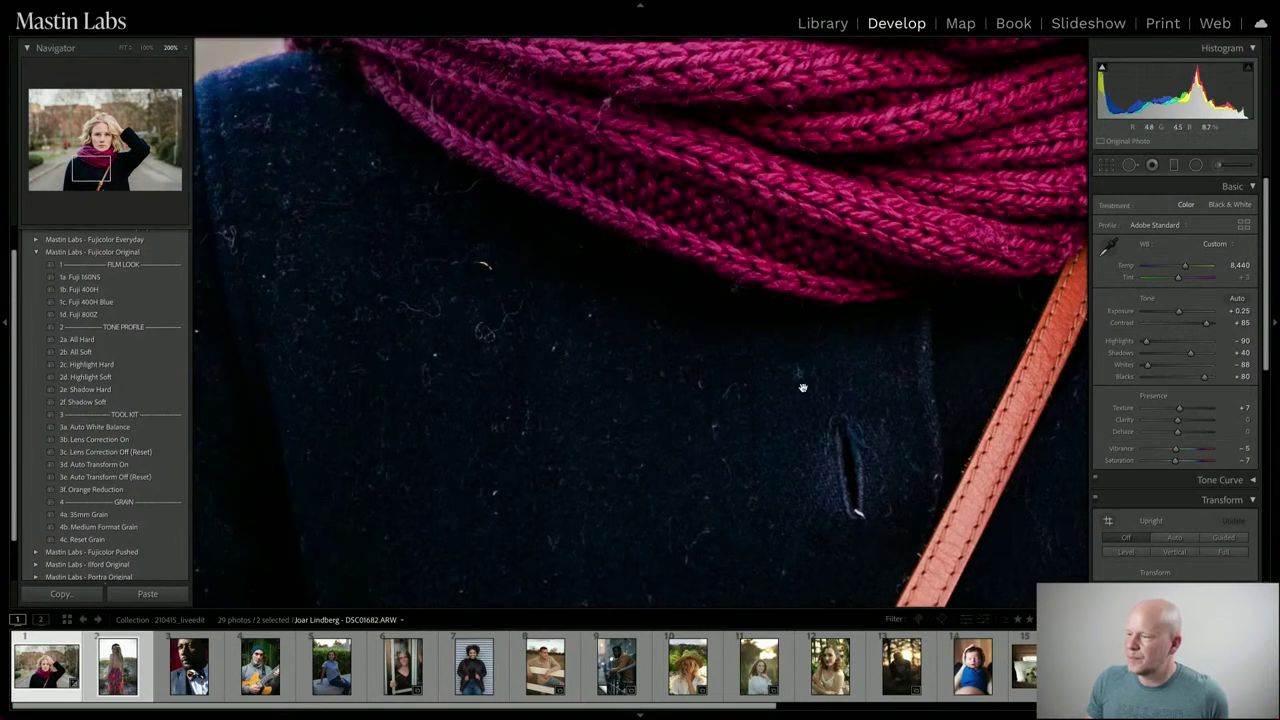
drag(523, 223, 797, 200)
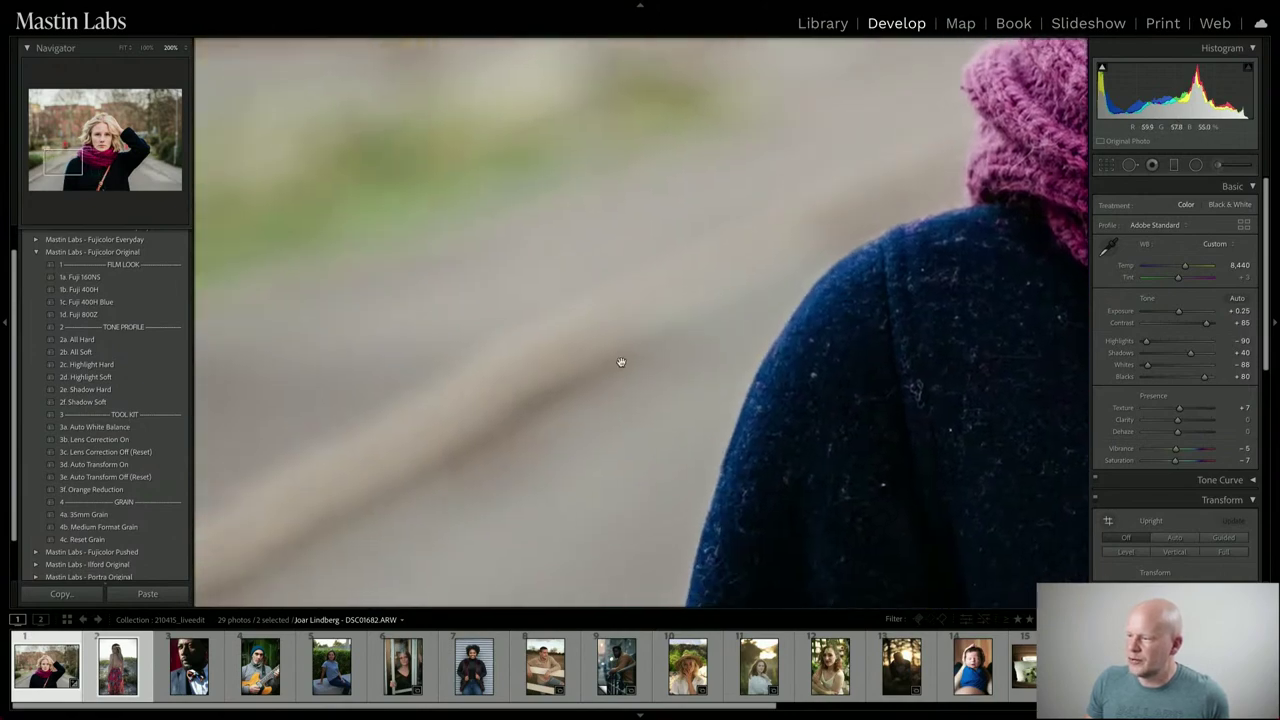
drag(670, 414, 757, 243)
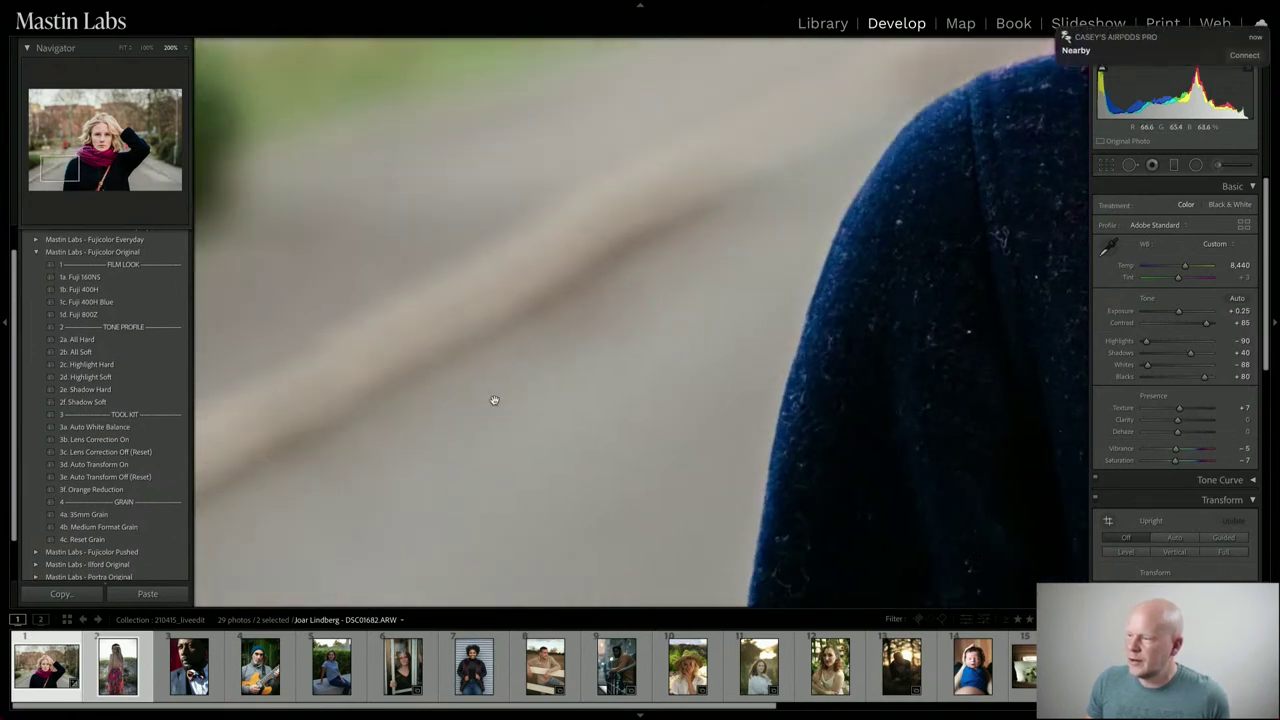
Back at Fit view, shift Tint slightly toward green to −2
click(1061, 34)
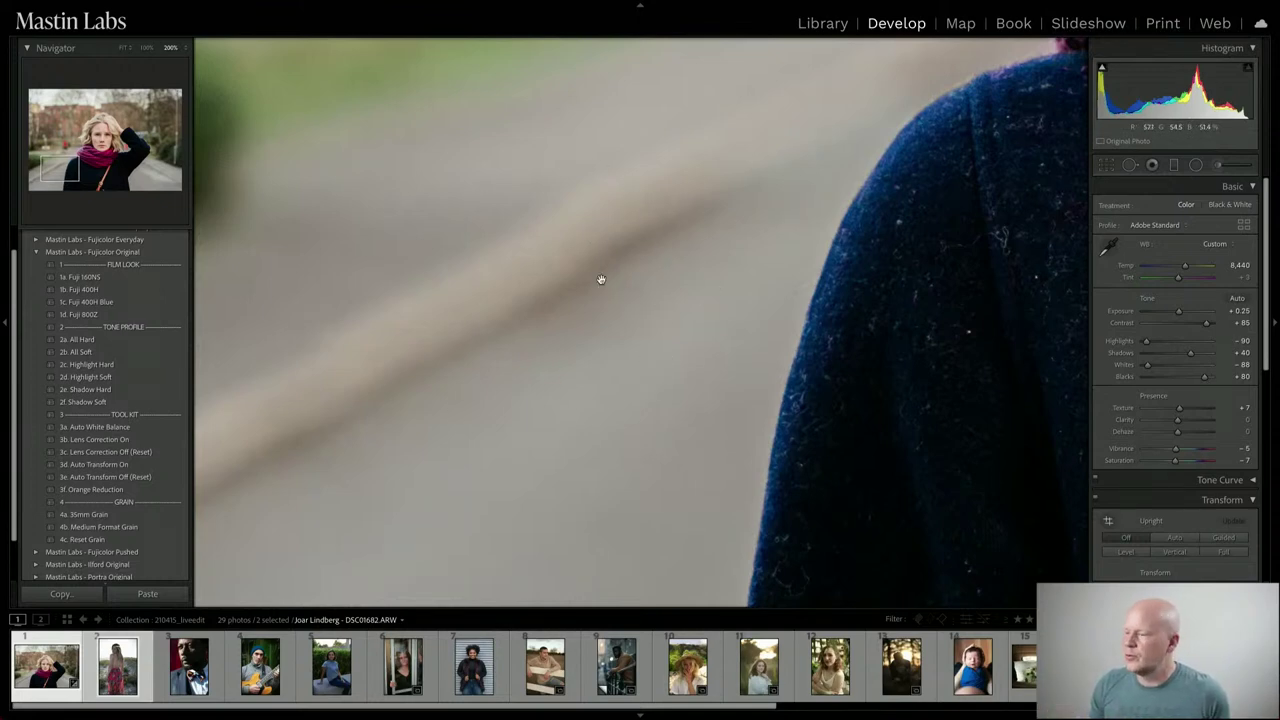
click(671, 329)
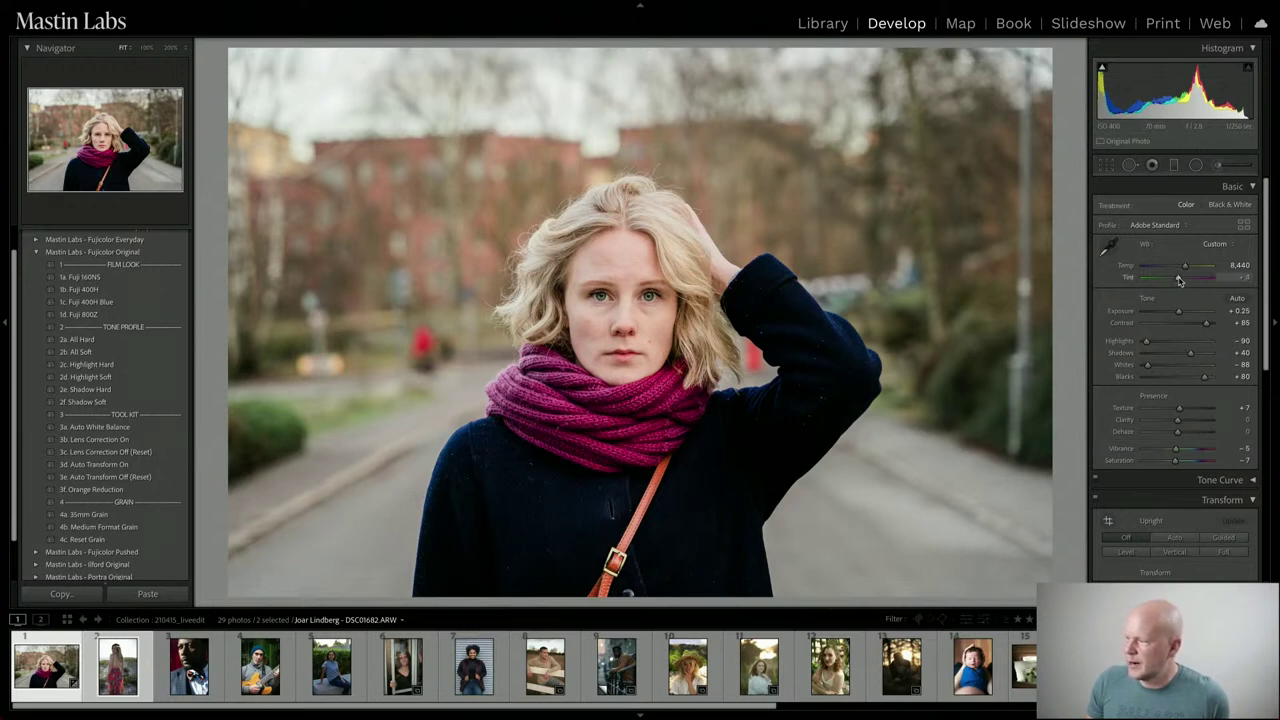
drag(1180, 280, 1177, 281)
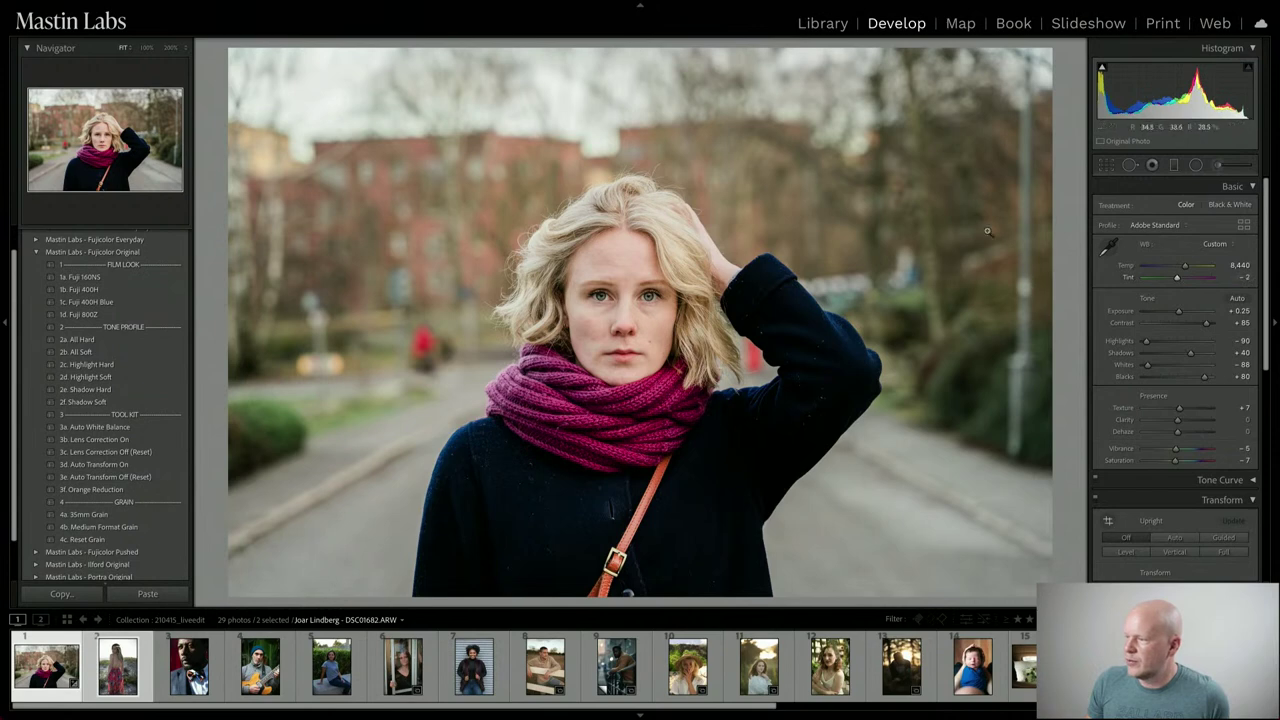
Toggle the Before/After comparison with Y, then return to the single edited Loupe view
key(y)
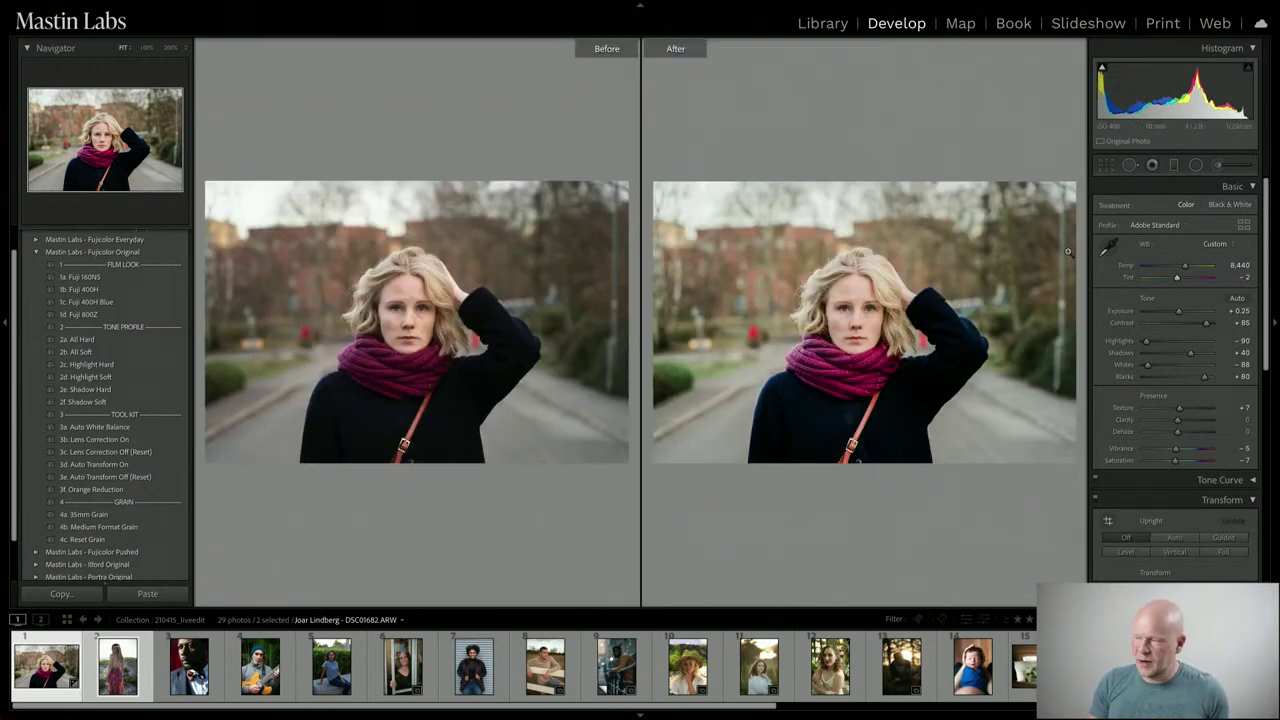
key(y)
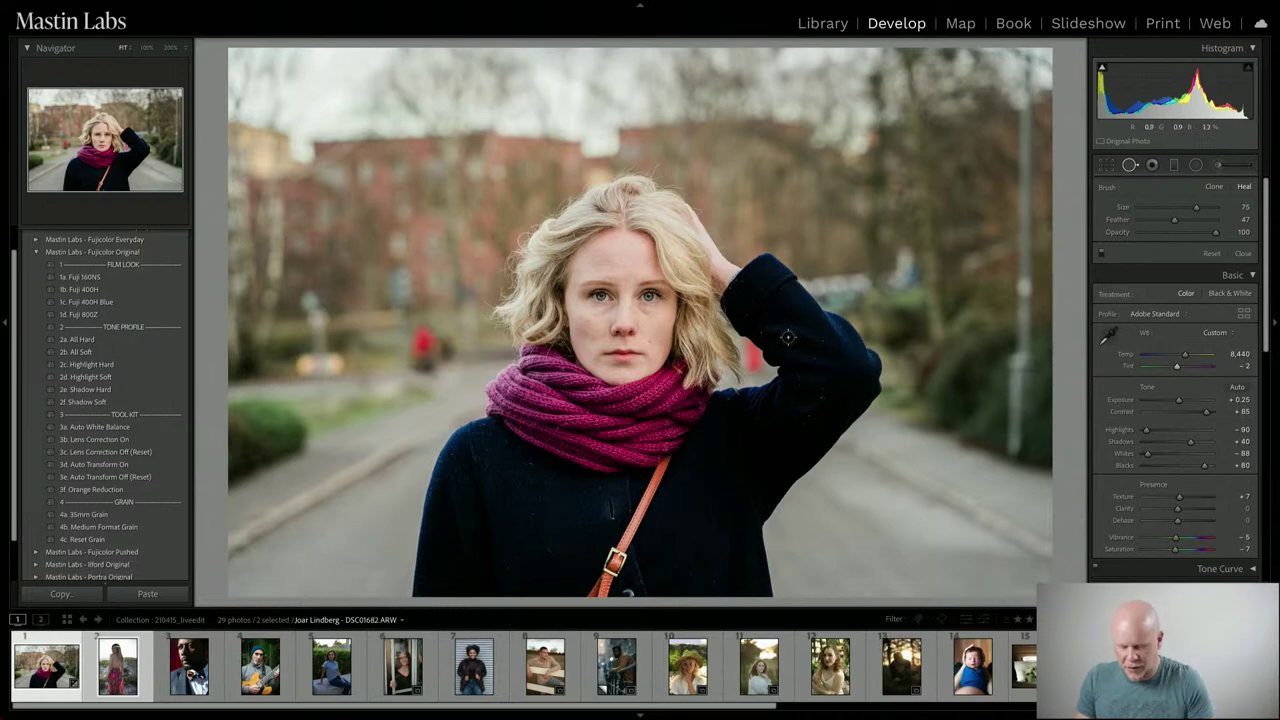
Zoom to 200% and heal specks on the coat shoulder, sourcing from clean fabric
key(z)
scroll(886, 320, down, 5)
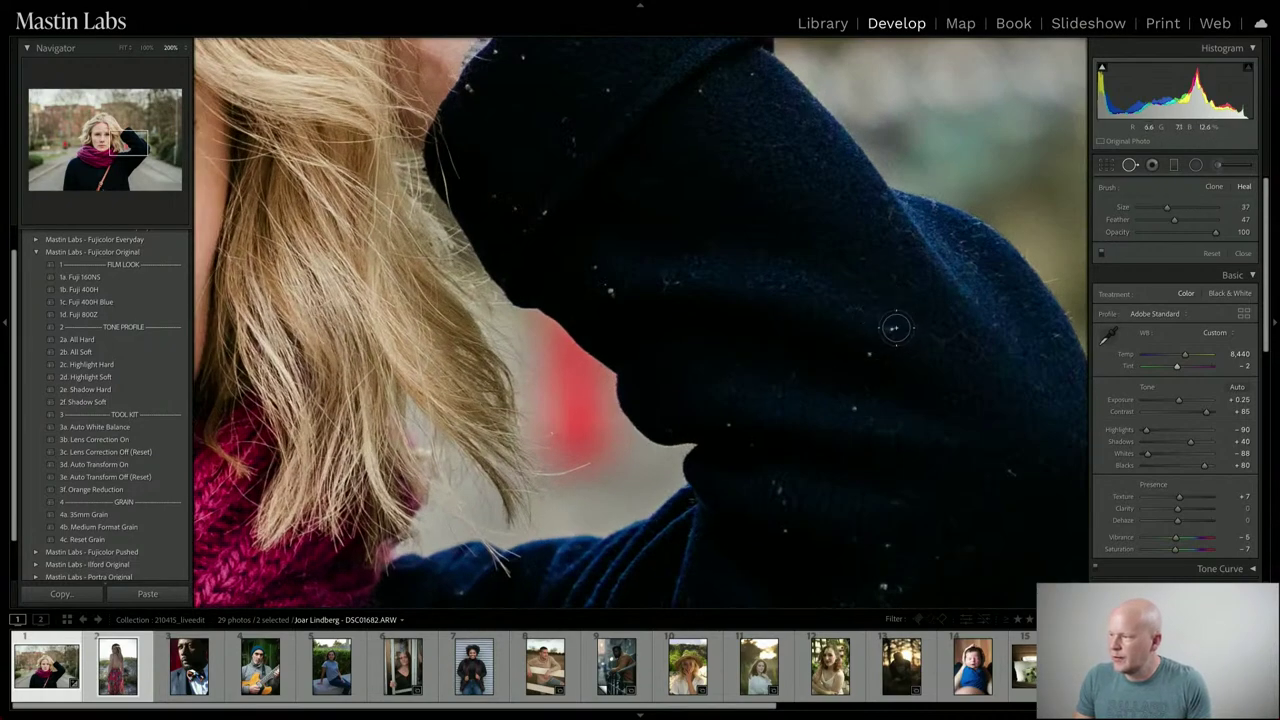
click(894, 328)
click(868, 358)
drag(768, 318, 611, 290)
scroll(543, 209, down, 3)
Heal the remaining specks up the coat and a lint streak on the sleeve, then zoom out
click(546, 213)
click(514, 209)
click(572, 147)
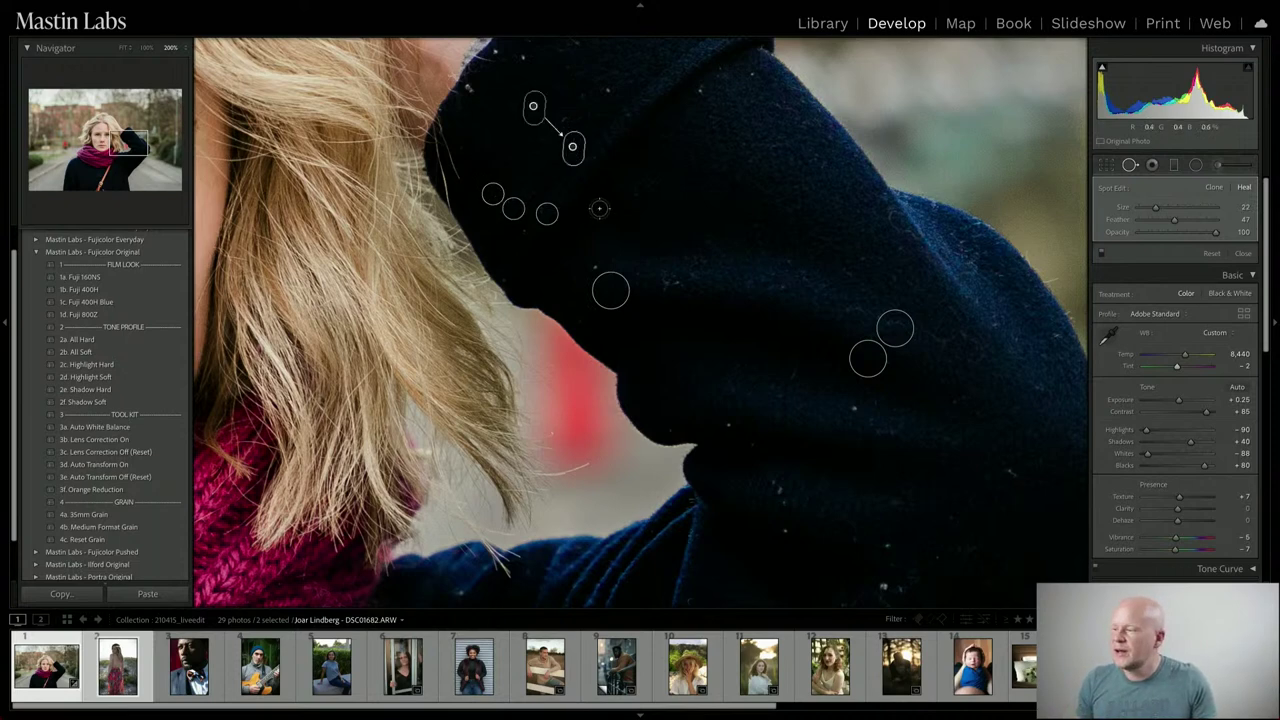
click(701, 92)
click(756, 69)
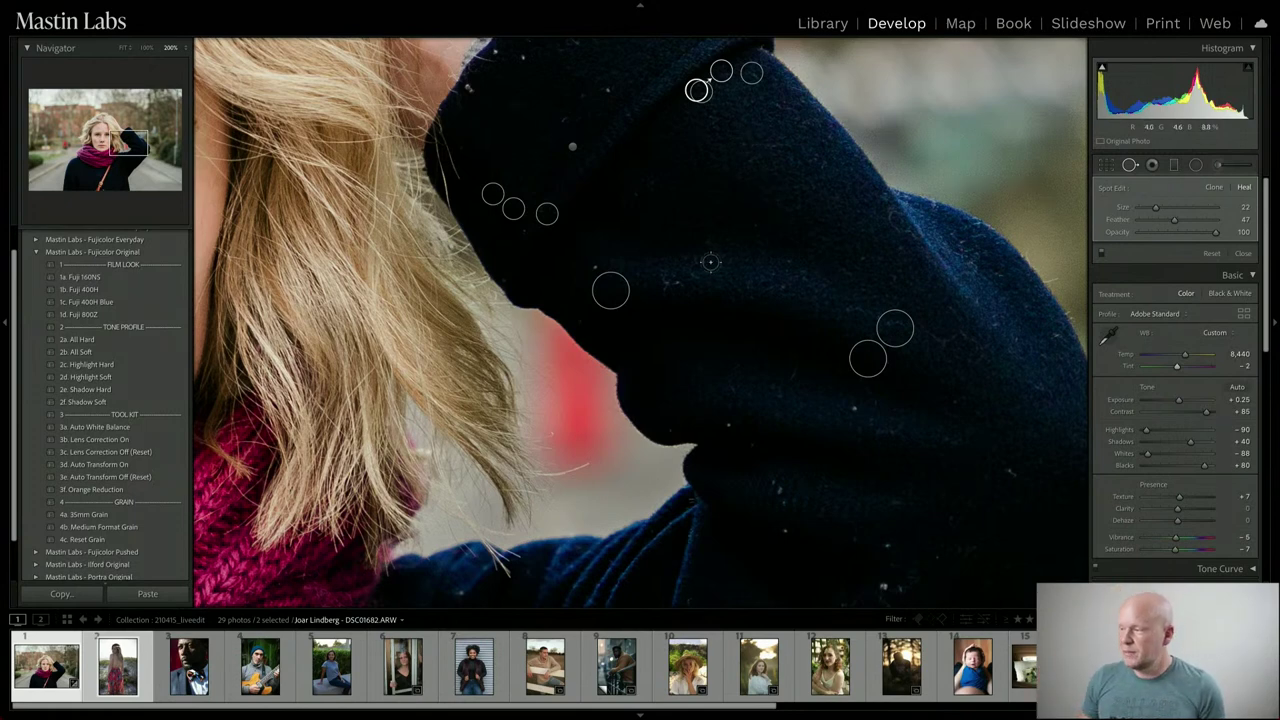
scroll(723, 345, down, 5)
click(813, 295)
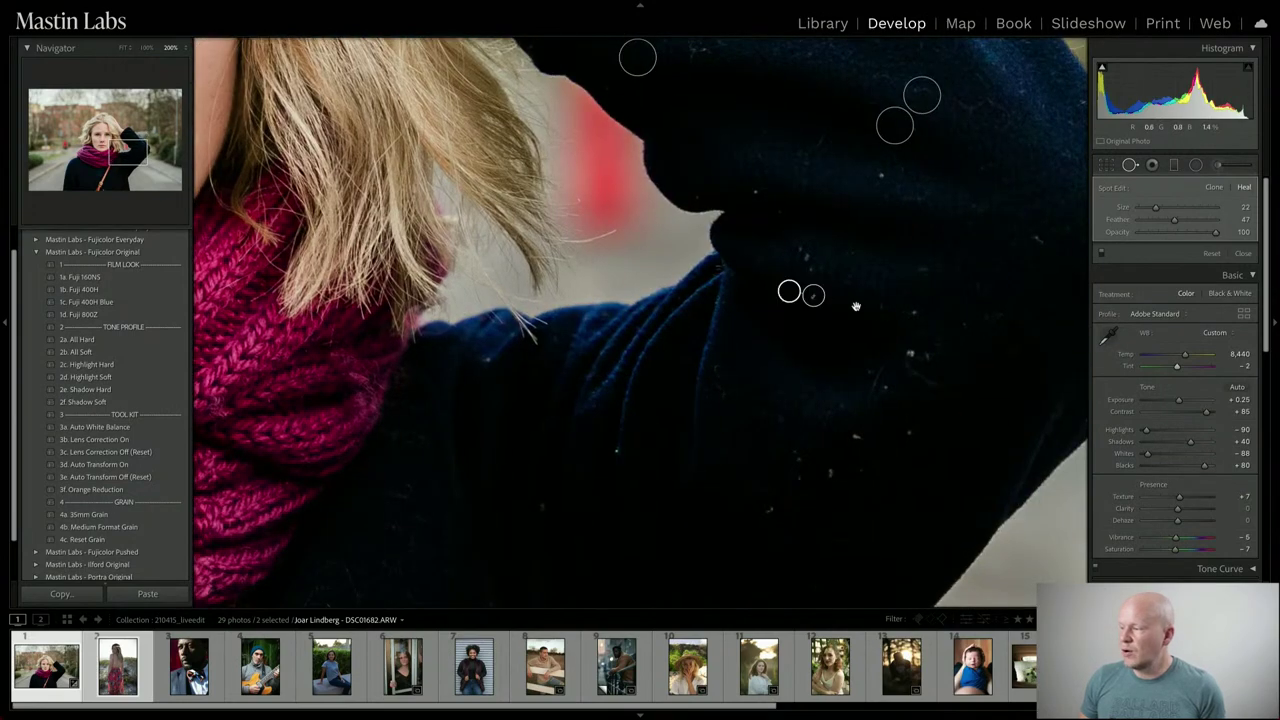
mouse_move(915, 311)
mouse_down()
mouse_move(915, 360)
mouse_move(934, 358)
mouse_up()
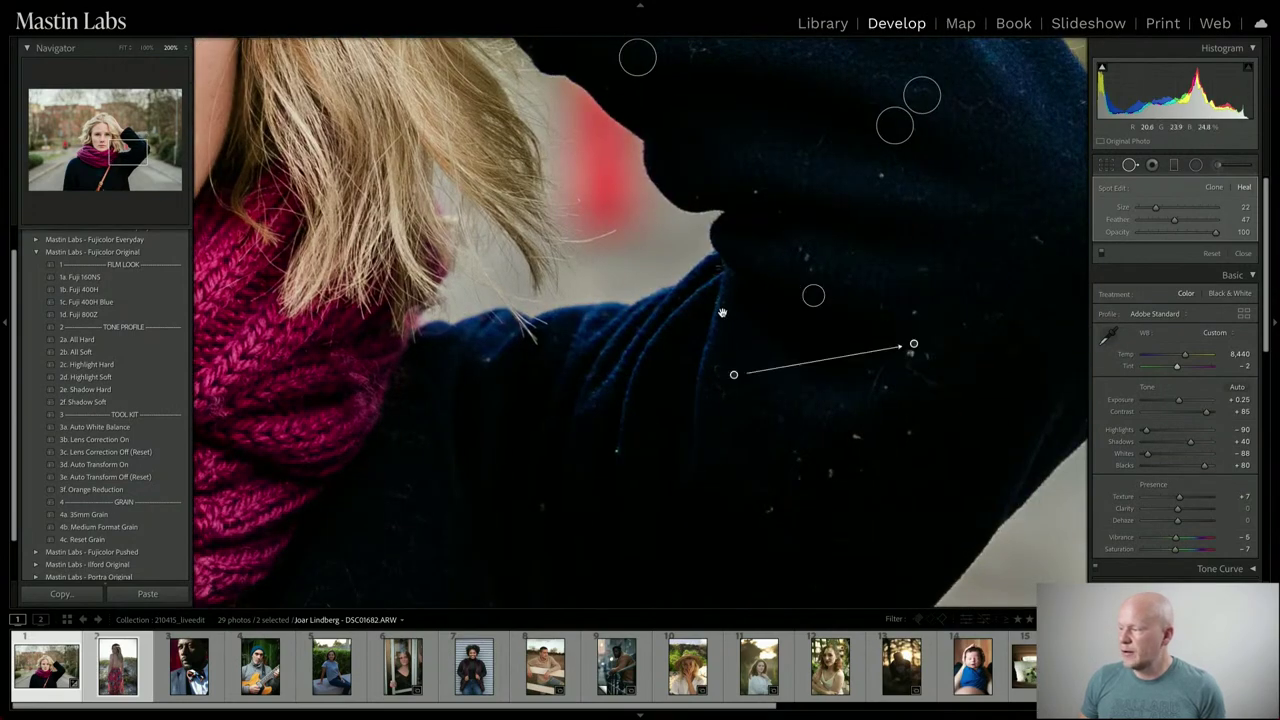
key(z)
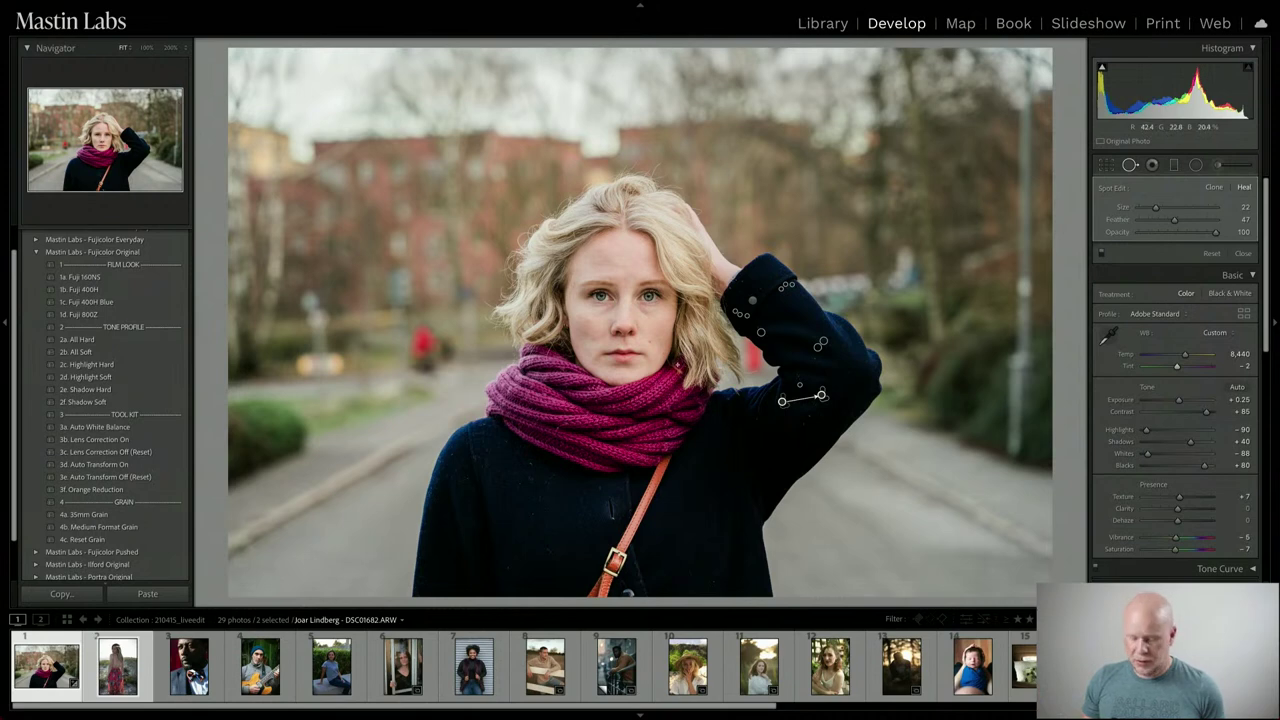
Close Spot Removal, zoom to 200% on the forehead, and dismiss the headphones notification
key(shift+t)
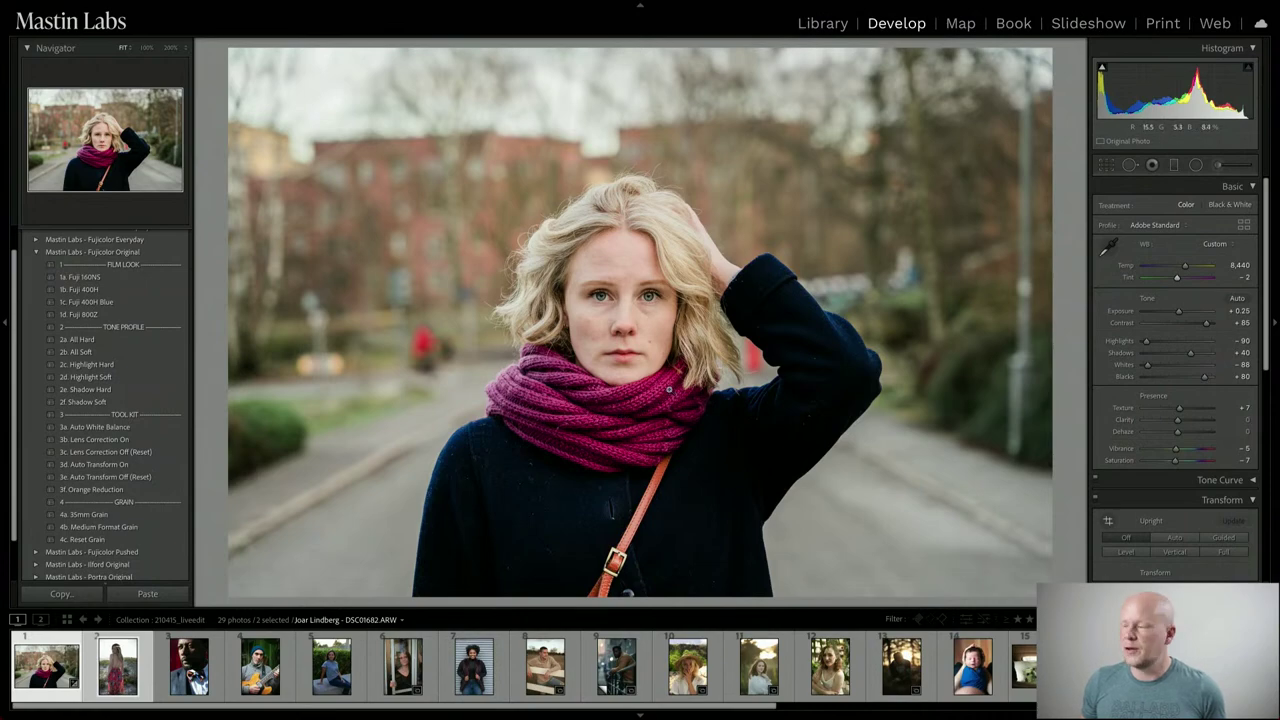
click(624, 280)
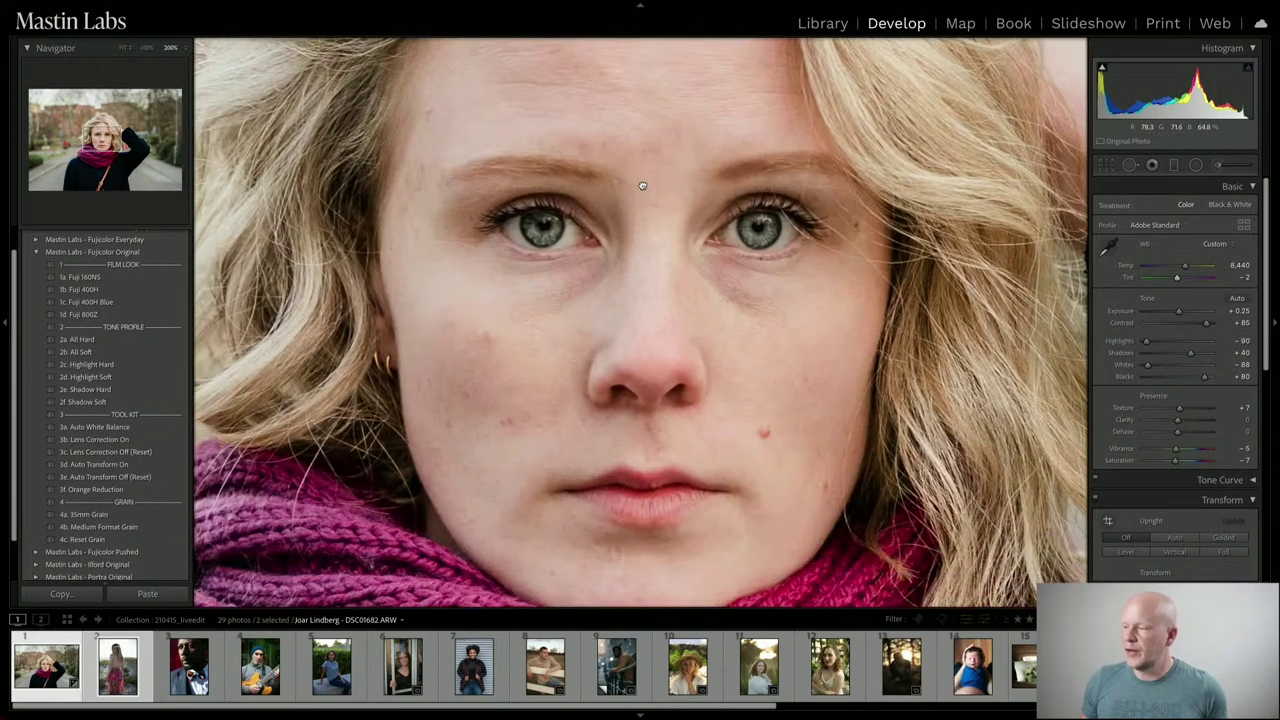
scroll(642, 185, up, 1)
scroll(704, 152, up, 3)
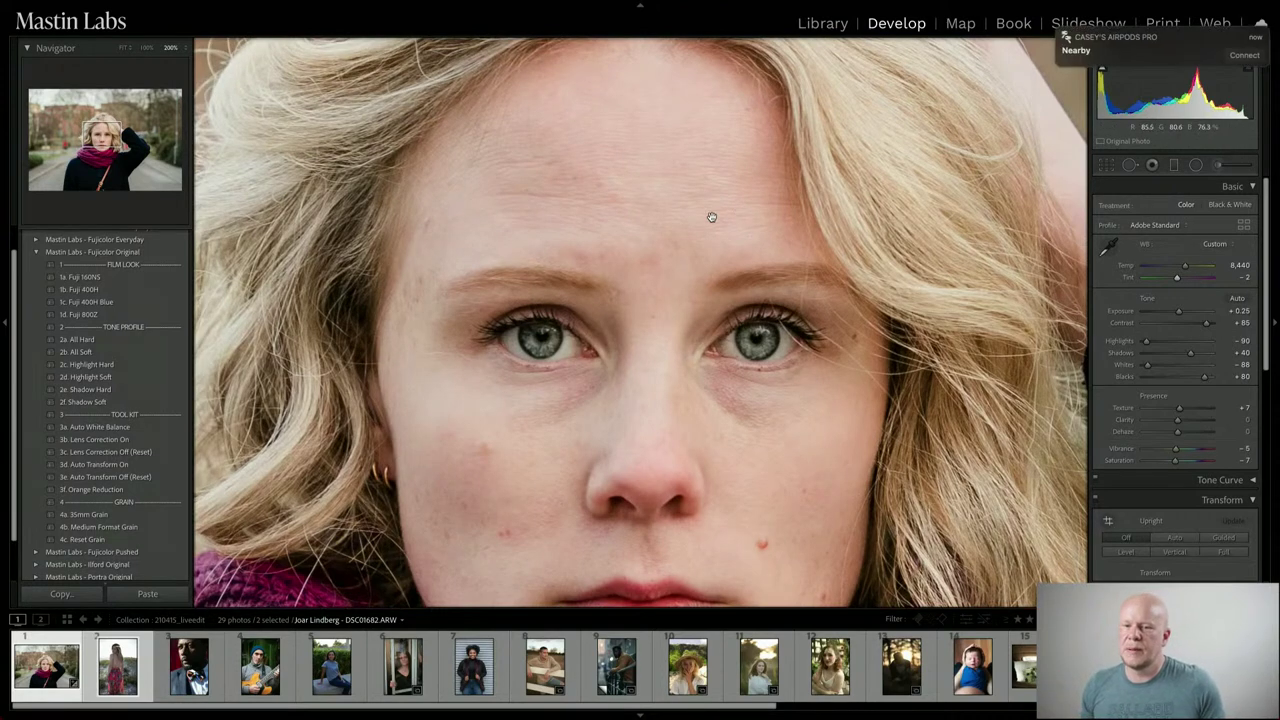
click(1062, 32)
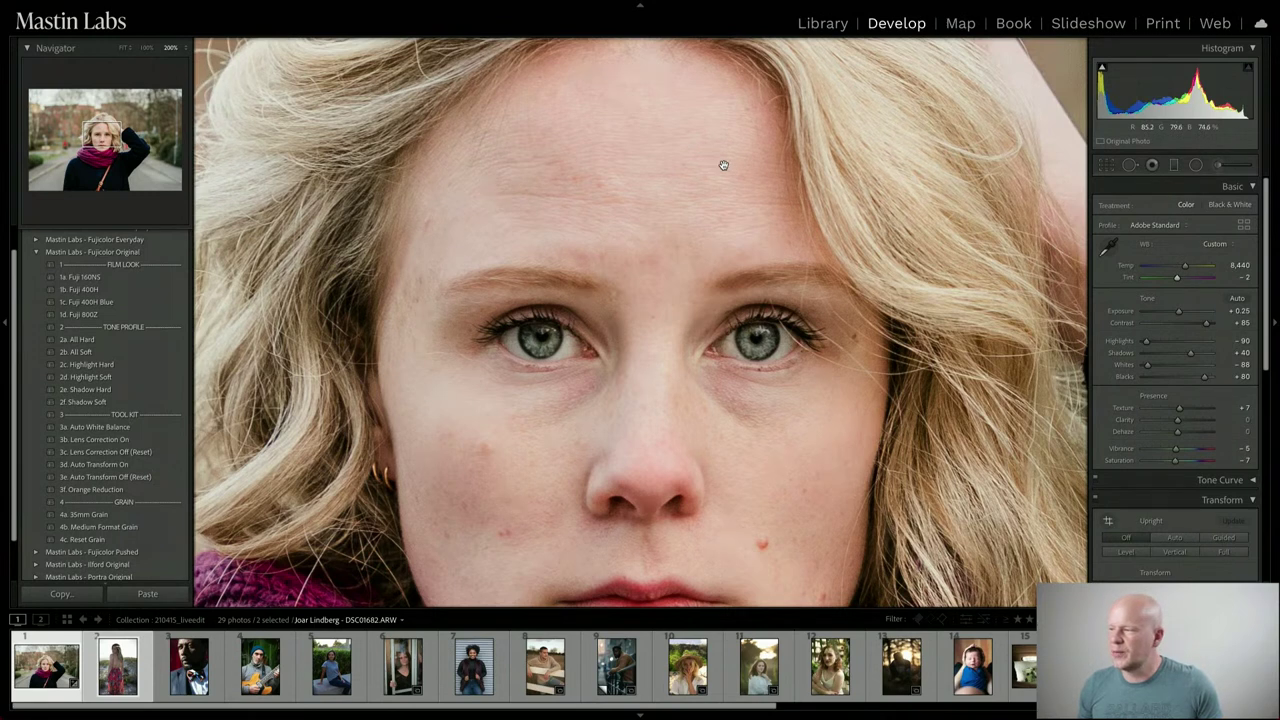
Heal the blemish between the brows and one on the left forehead
click(1130, 166)
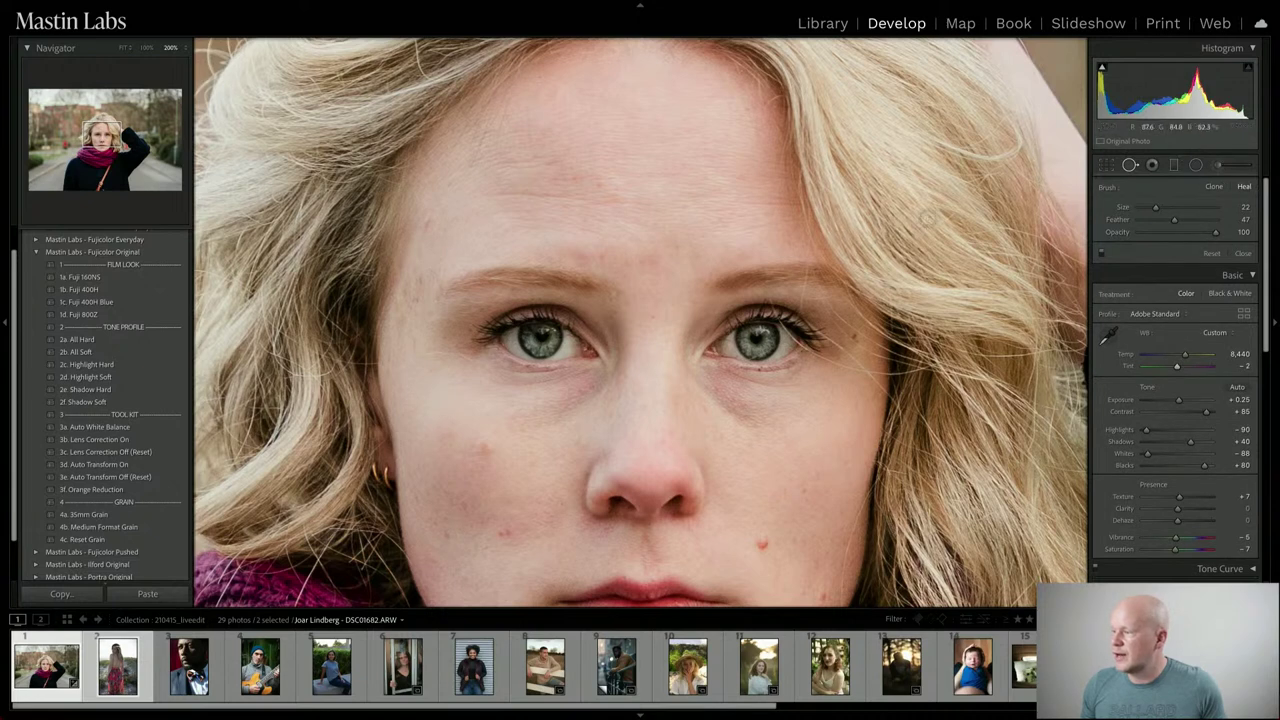
scroll(620, 291, up, 3)
click(618, 291)
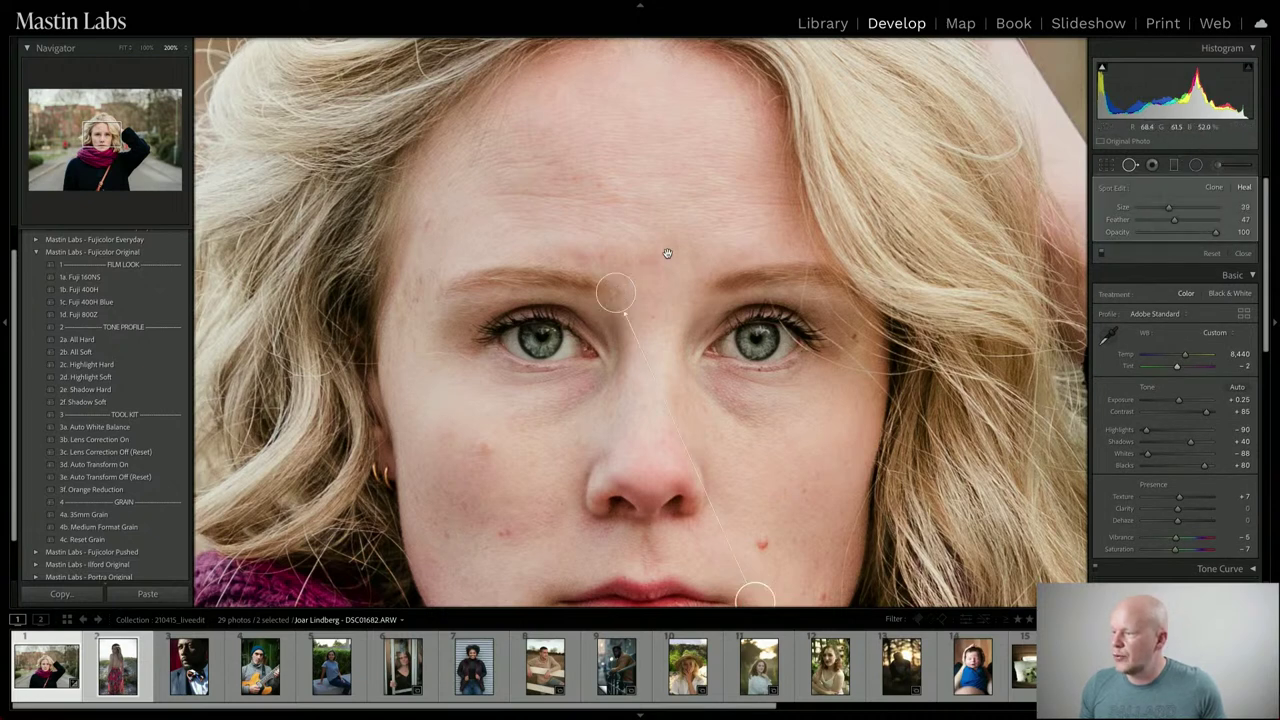
scroll(430, 222, down, 4)
click(427, 221)
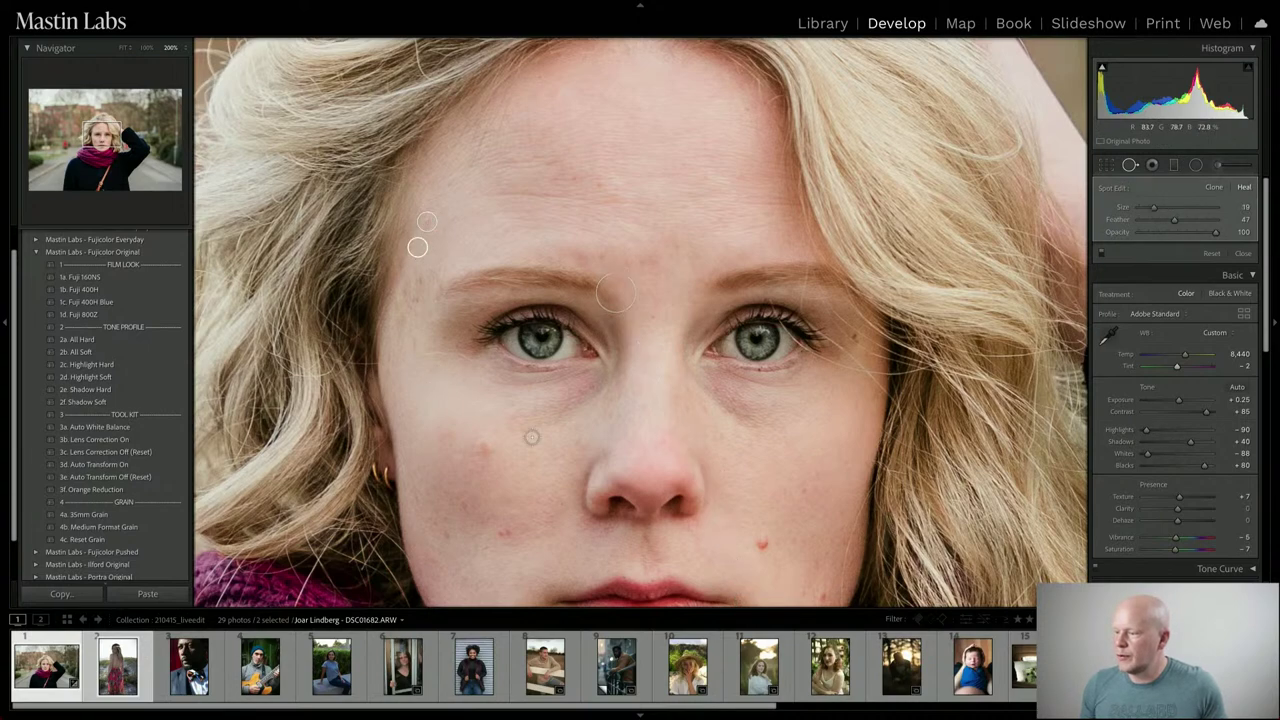
Heal the chin blemish with a new source at 66% opacity, then close Spot Removal
drag(543, 434, 537, 357)
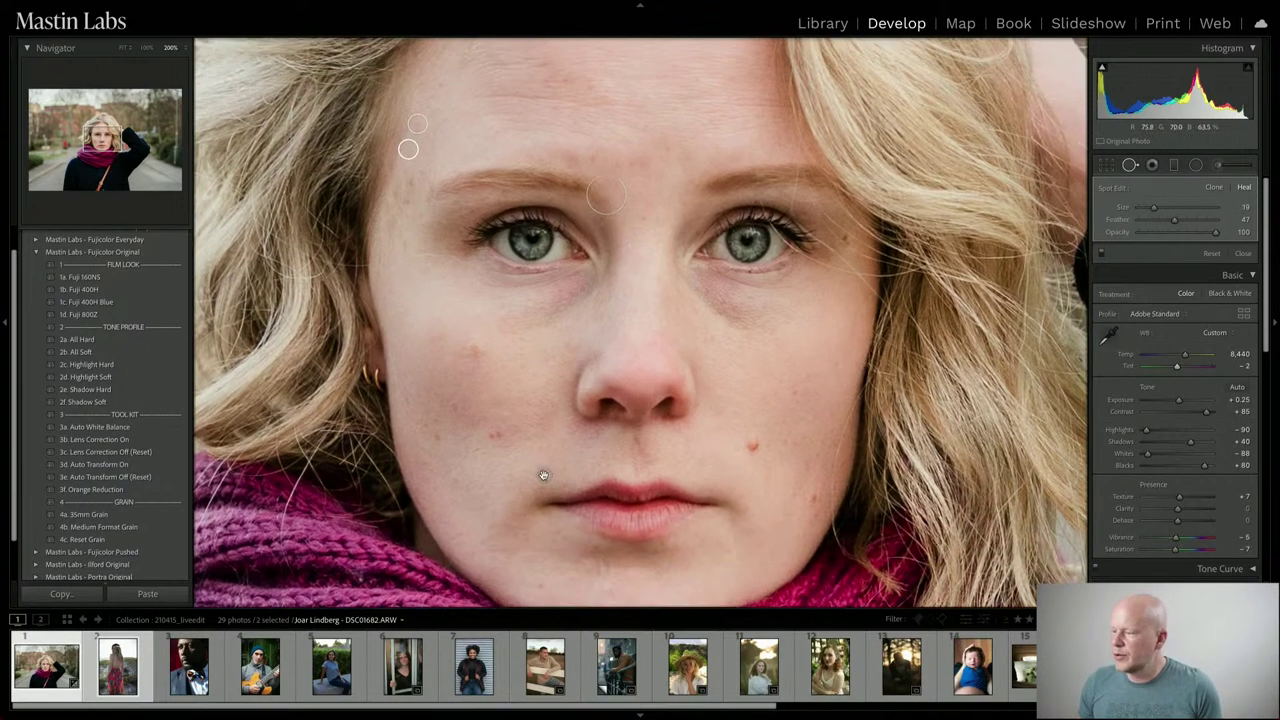
drag(558, 478, 543, 414)
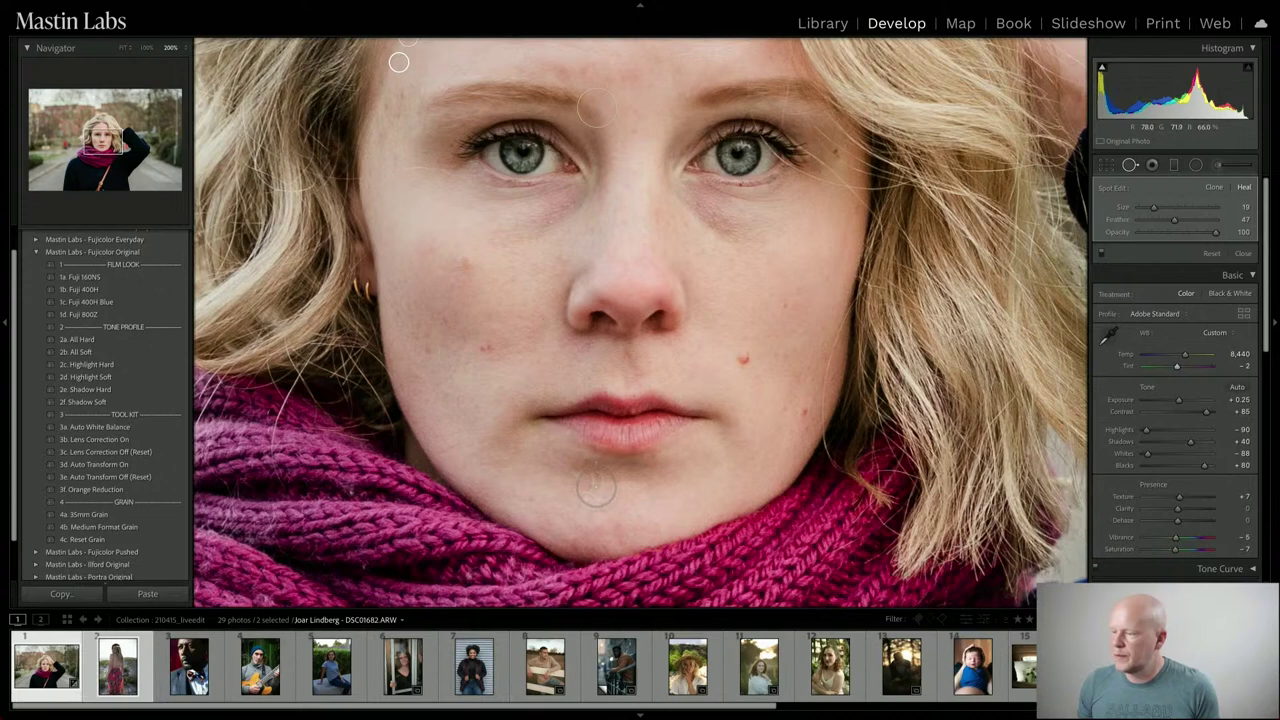
scroll(600, 487, up, 4)
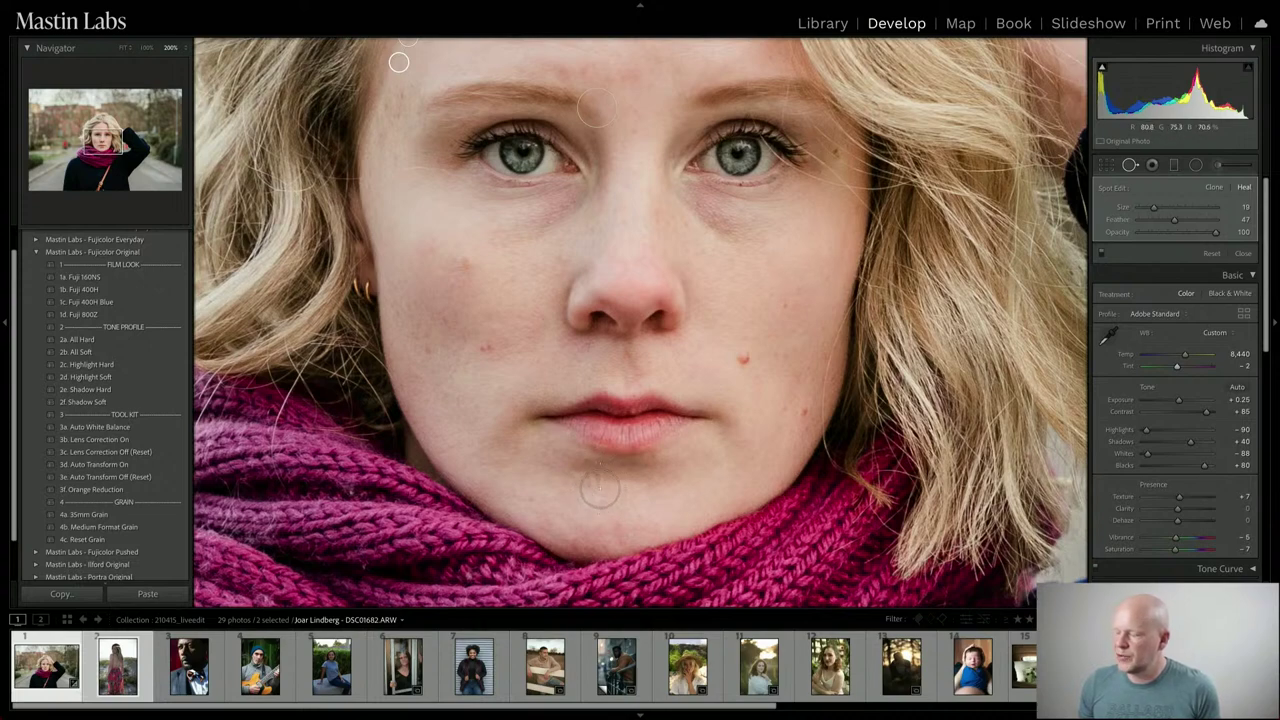
click(596, 488)
key(ctrl+z)
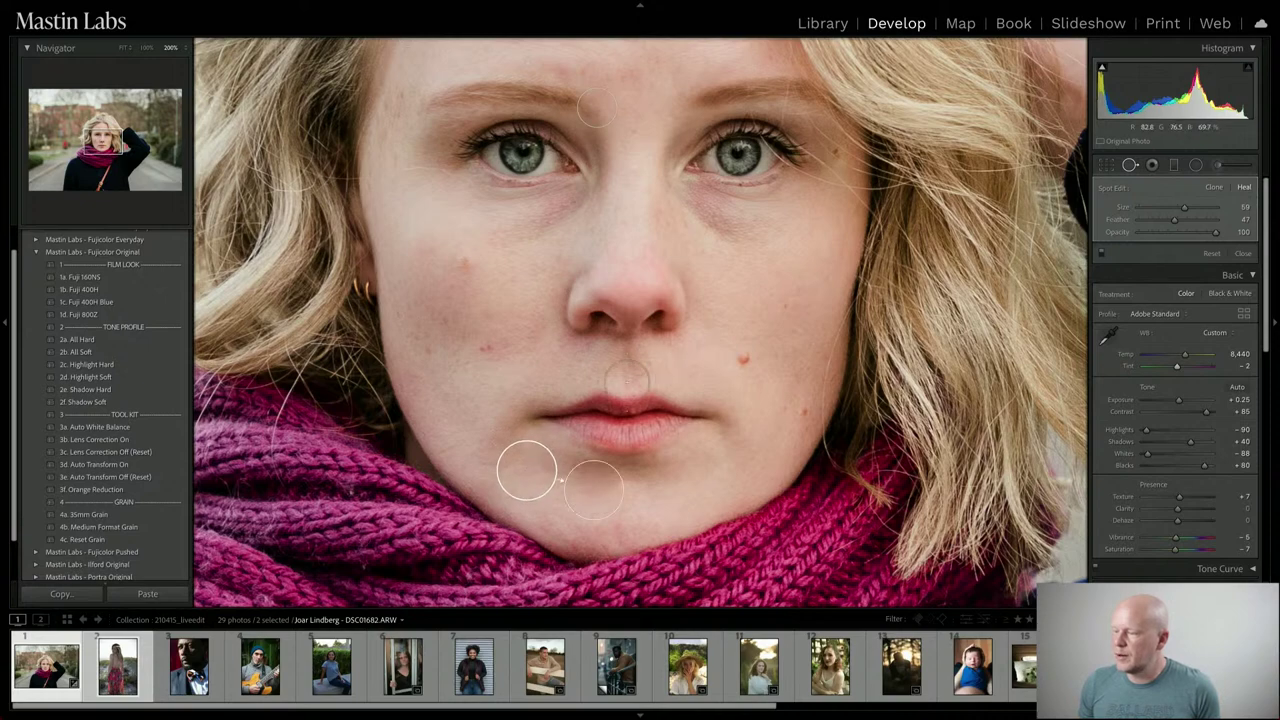
click(1130, 166)
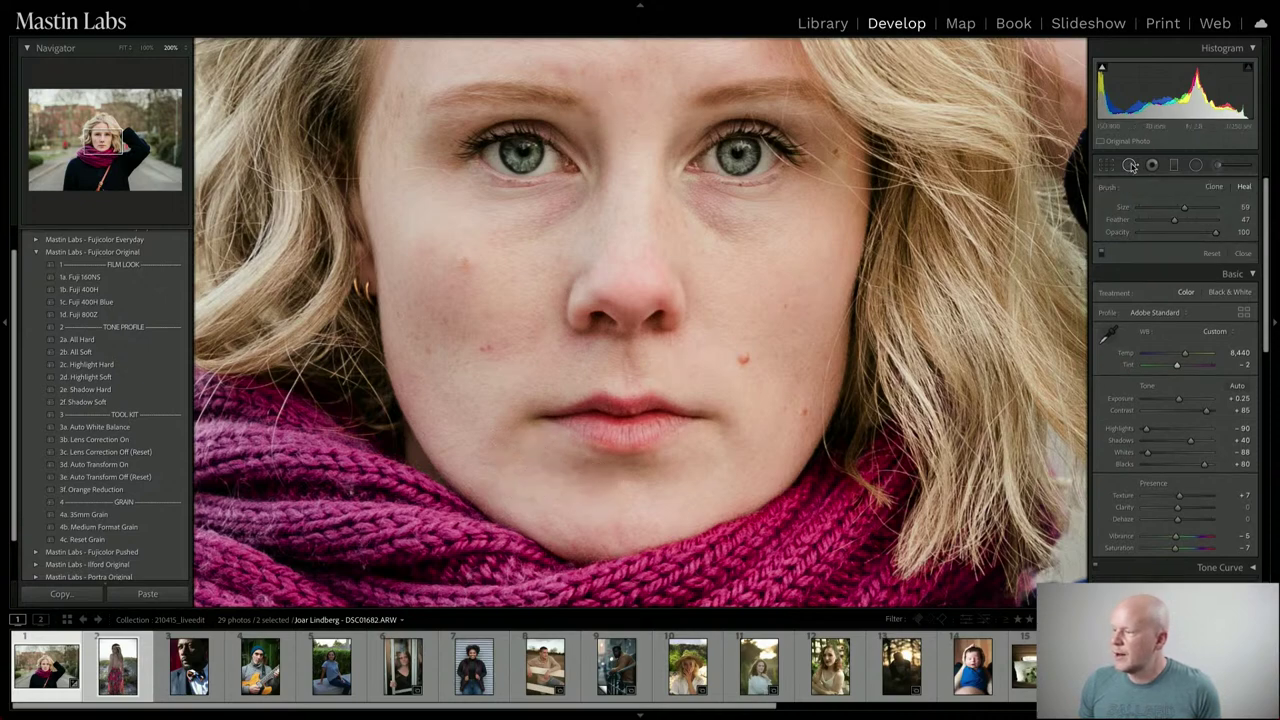
click(1130, 166)
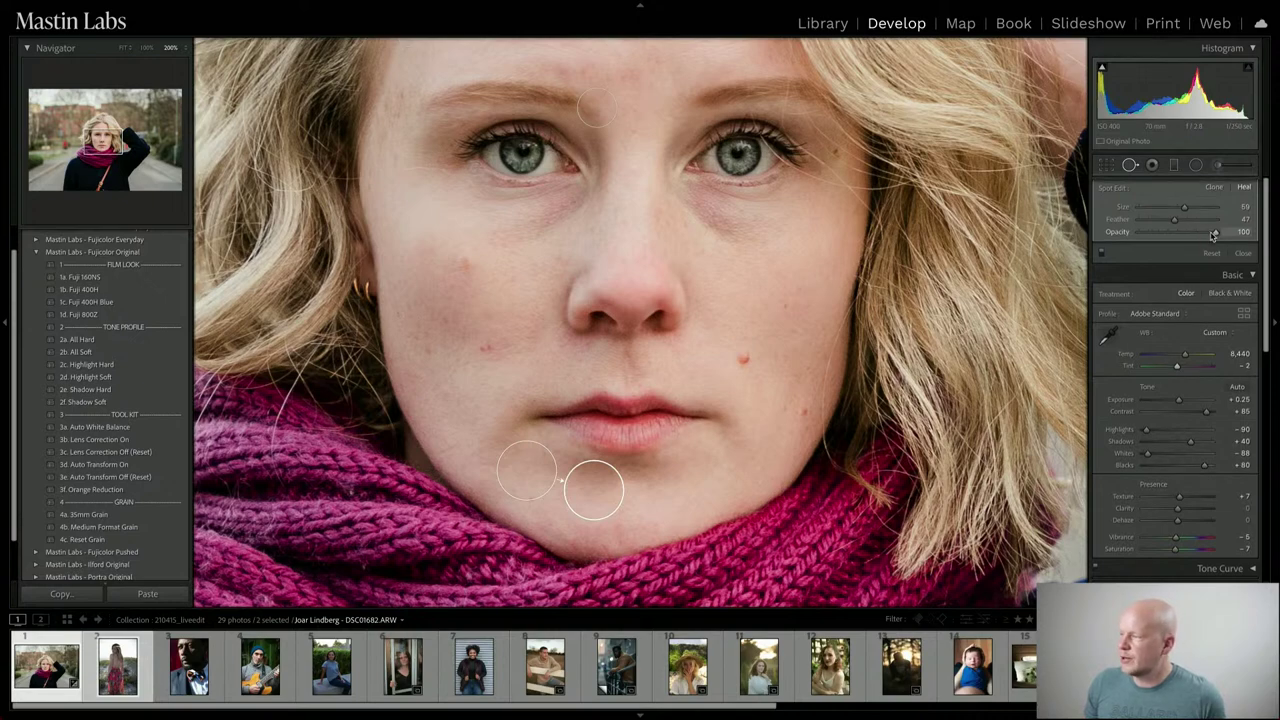
drag(1213, 234, 1138, 232)
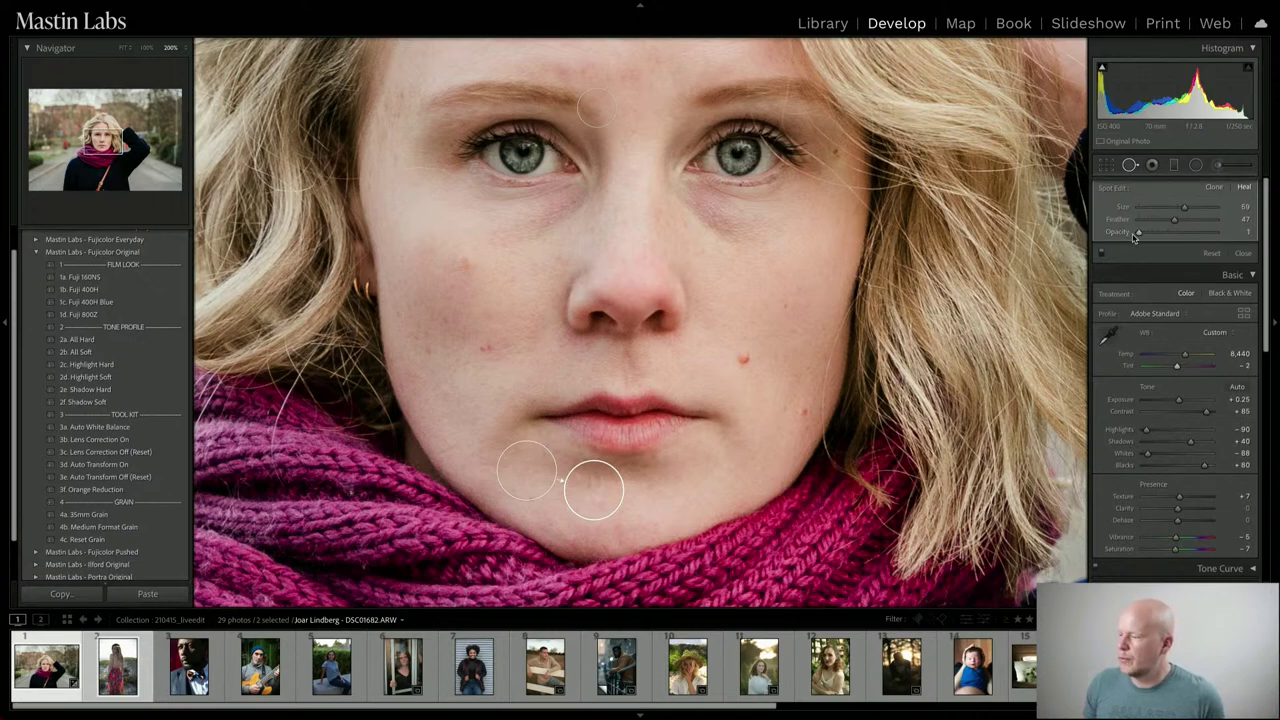
drag(1139, 233, 1192, 233)
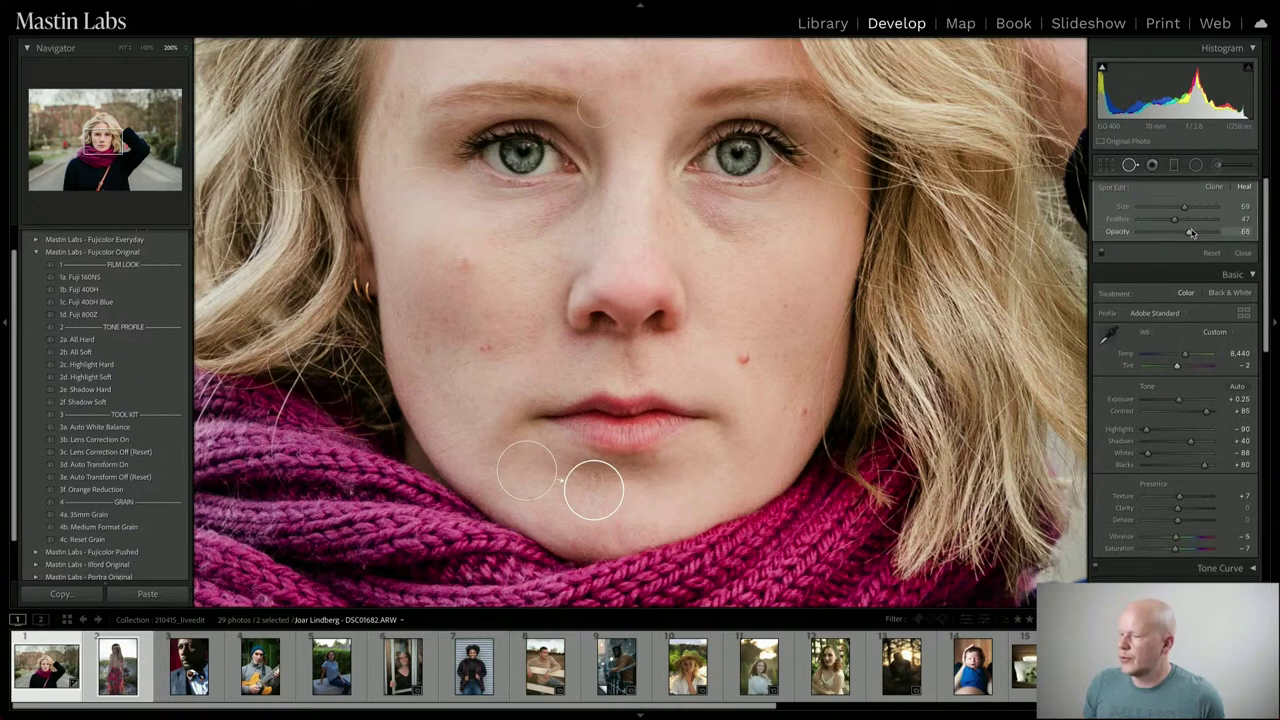
click(1131, 167)
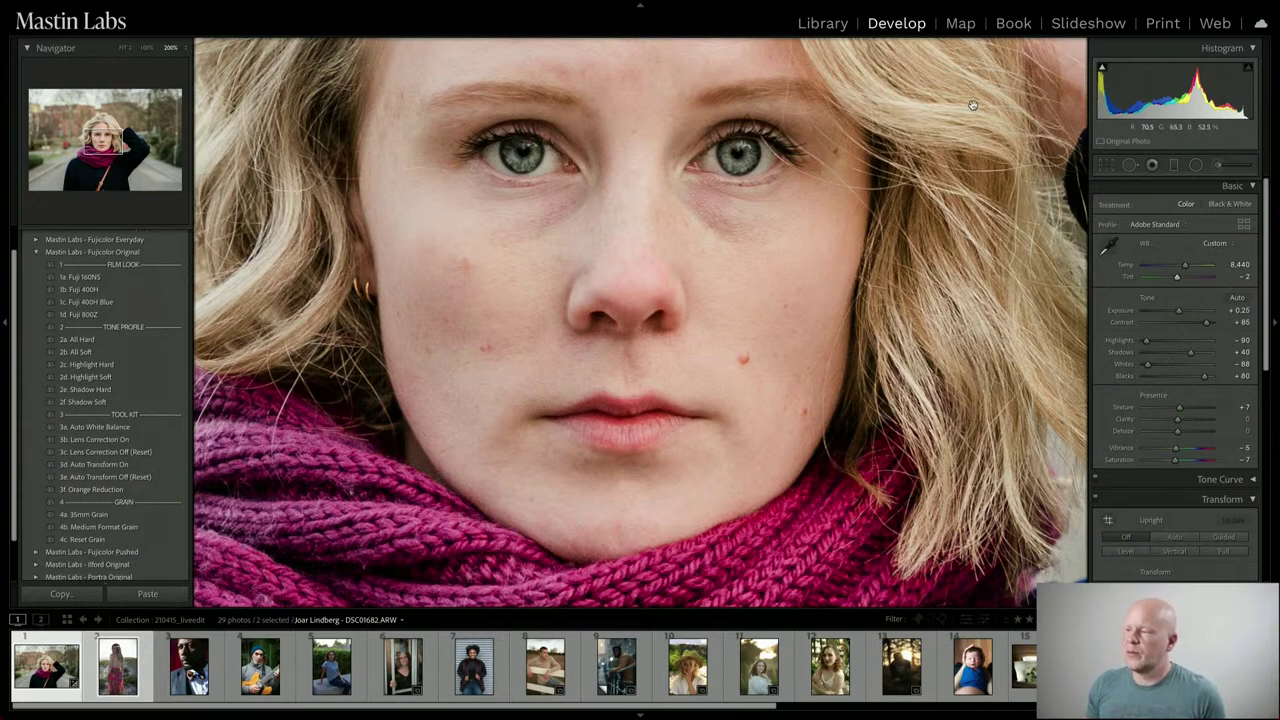
Check the full photo with Z, pan the close-up to the forehead and hair, and open the Adjustment Brush
key(z)
key(z)
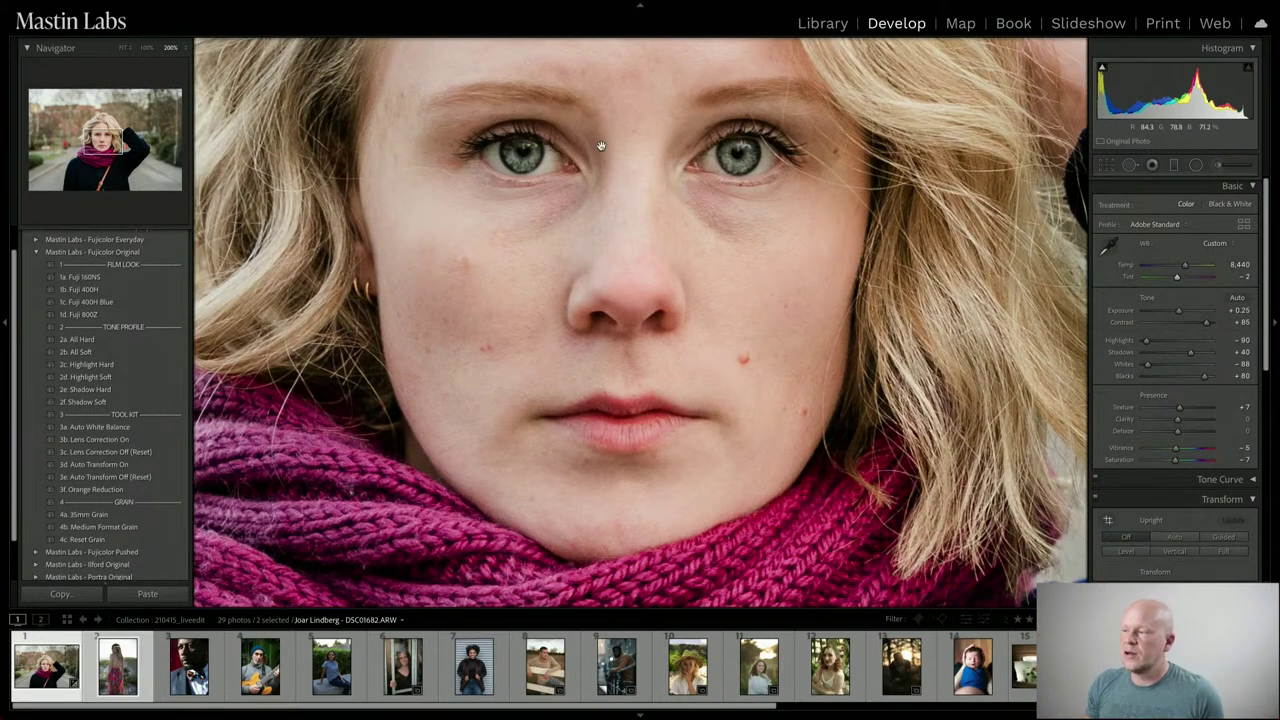
drag(618, 152, 646, 257)
drag(632, 154, 626, 220)
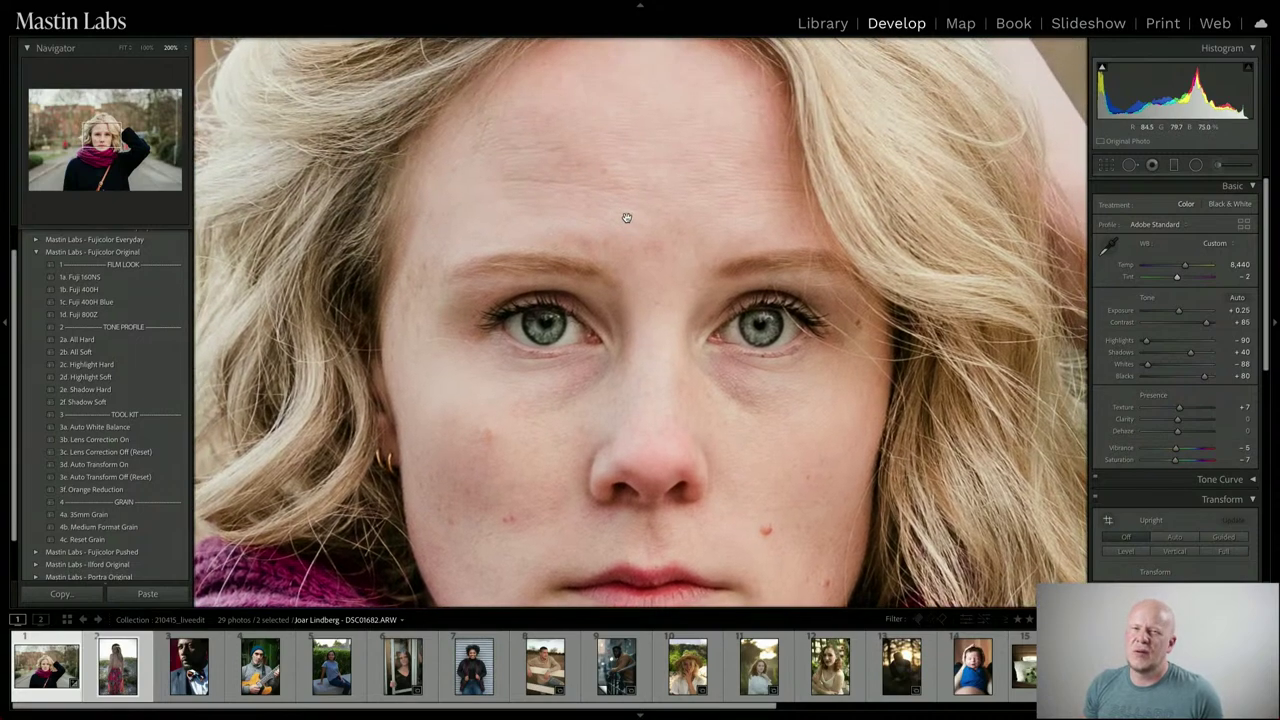
drag(646, 151, 638, 182)
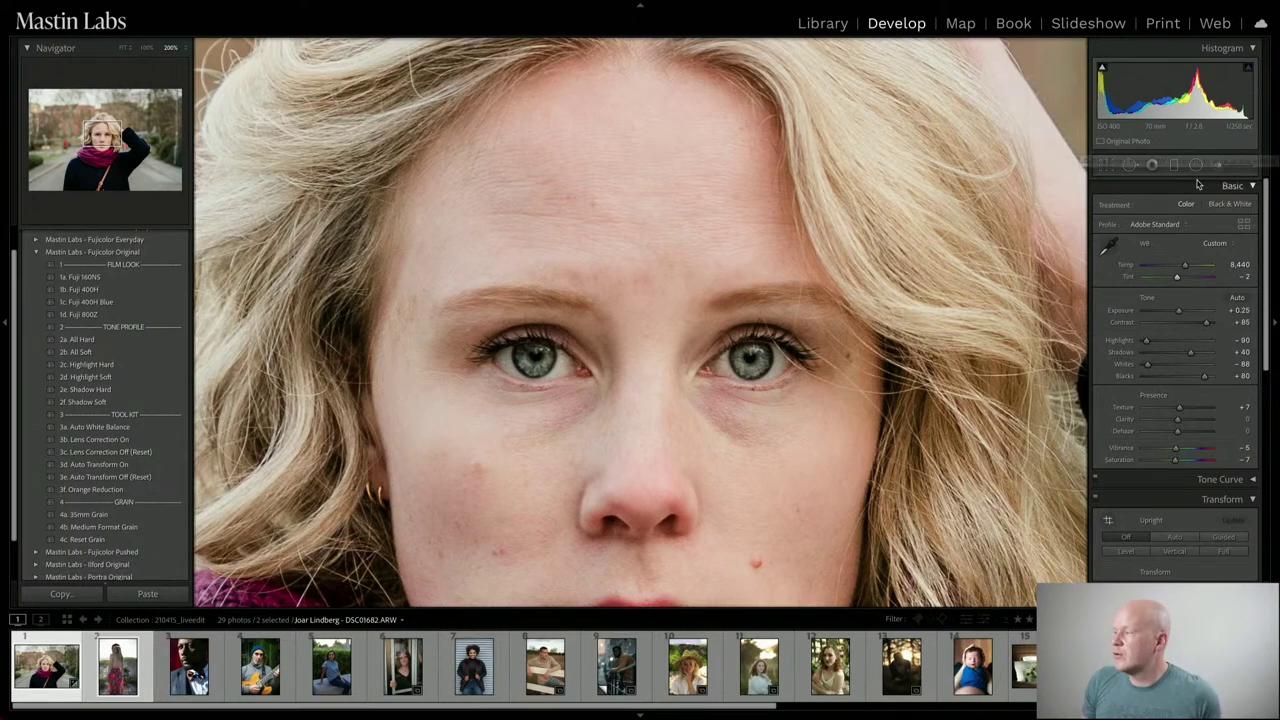
click(1218, 166)
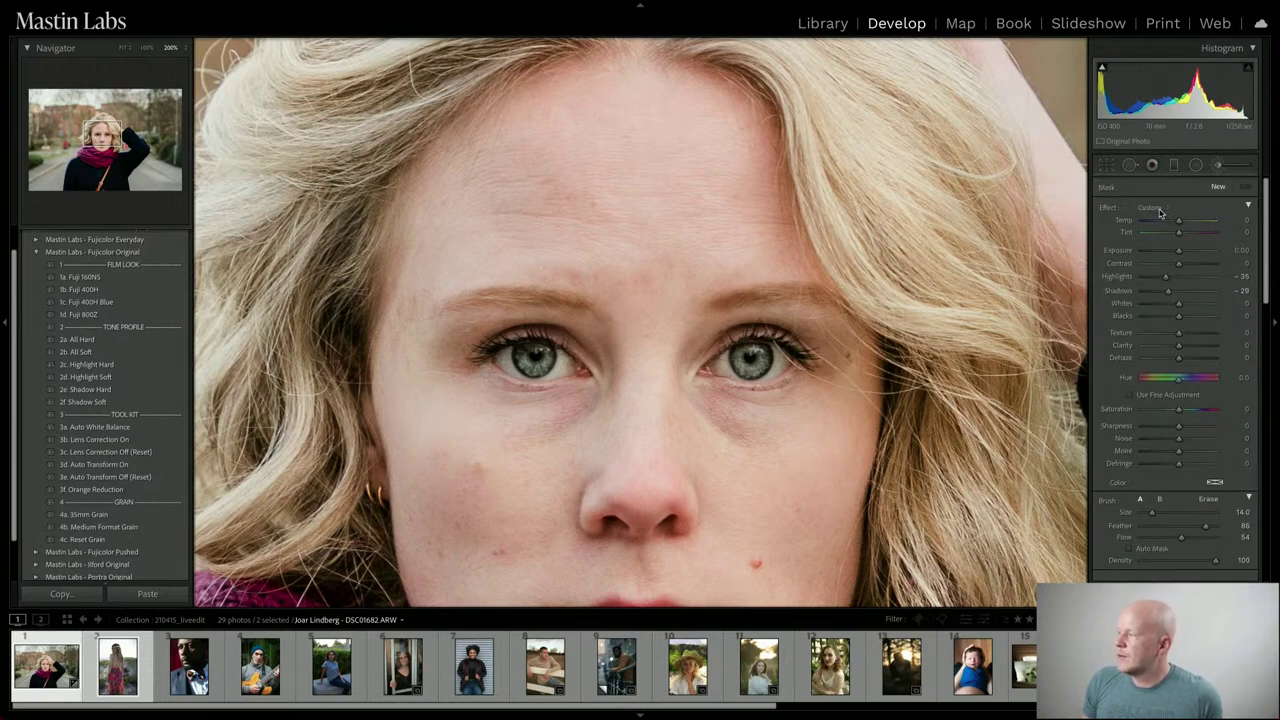
Choose the Soften Skin brush effect and lower Texture to -31
click(1160, 210)
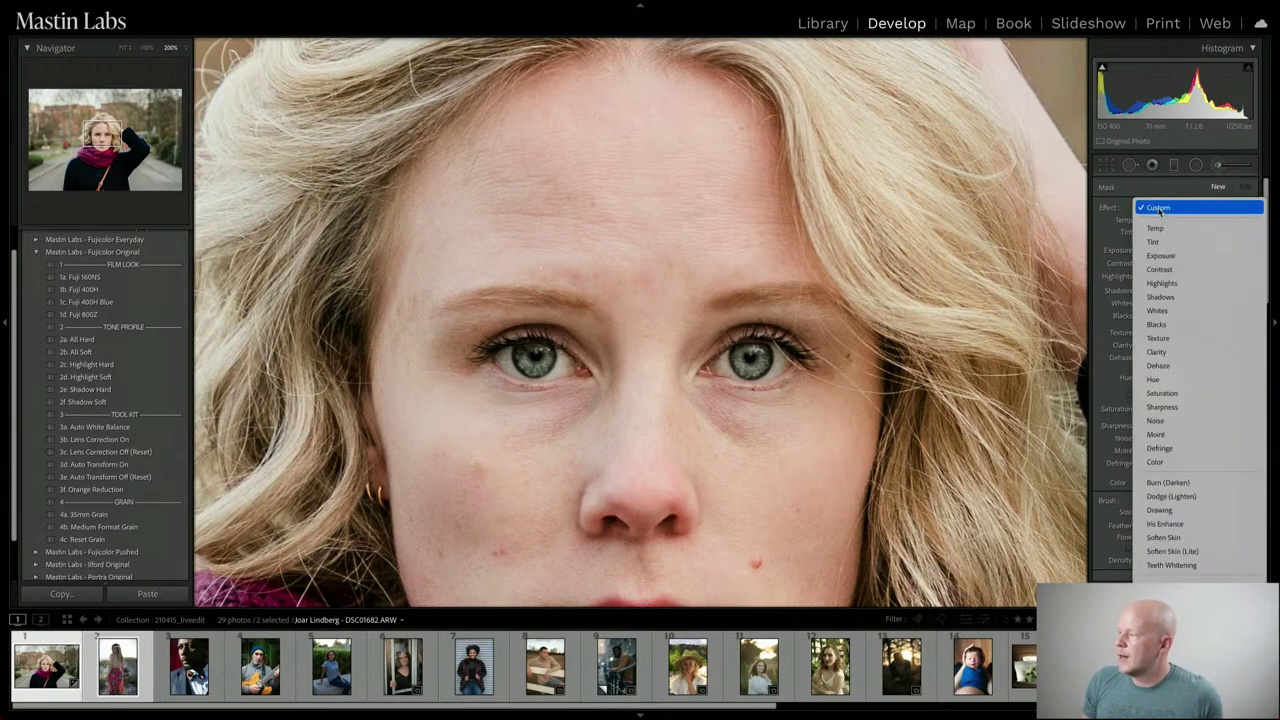
click(1177, 540)
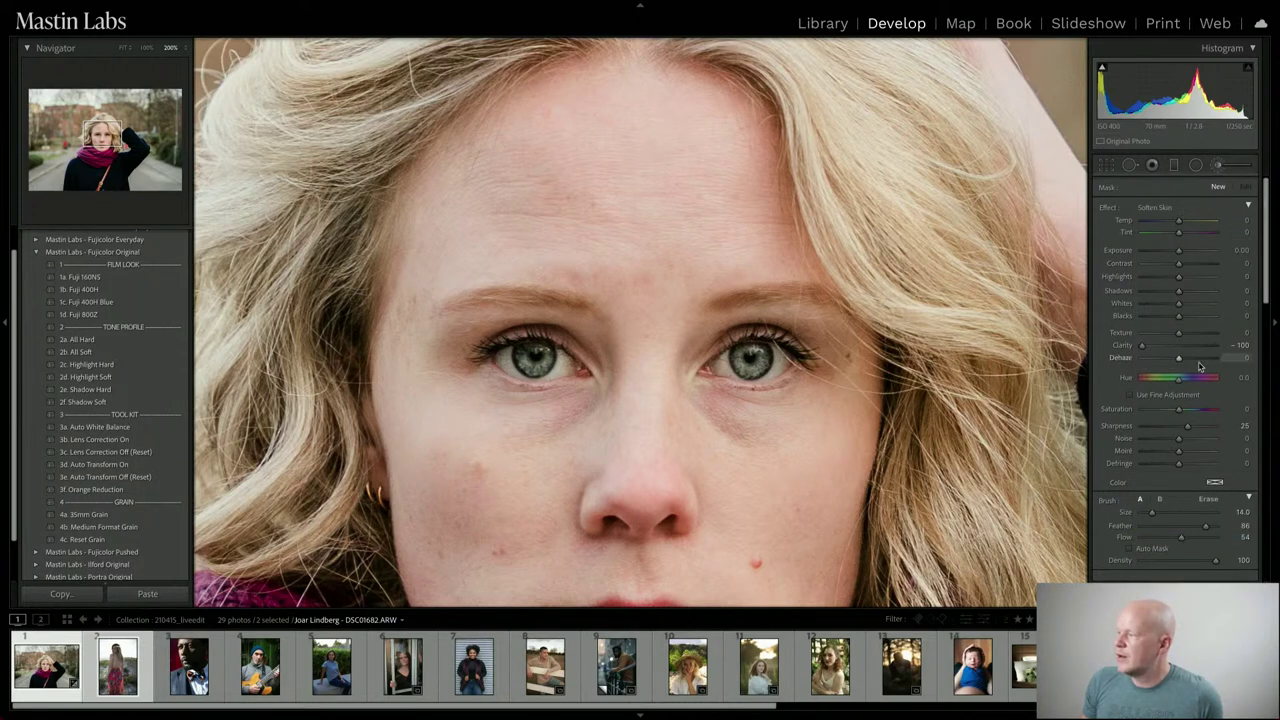
drag(1178, 332, 1166, 333)
scroll(598, 234, up, 3)
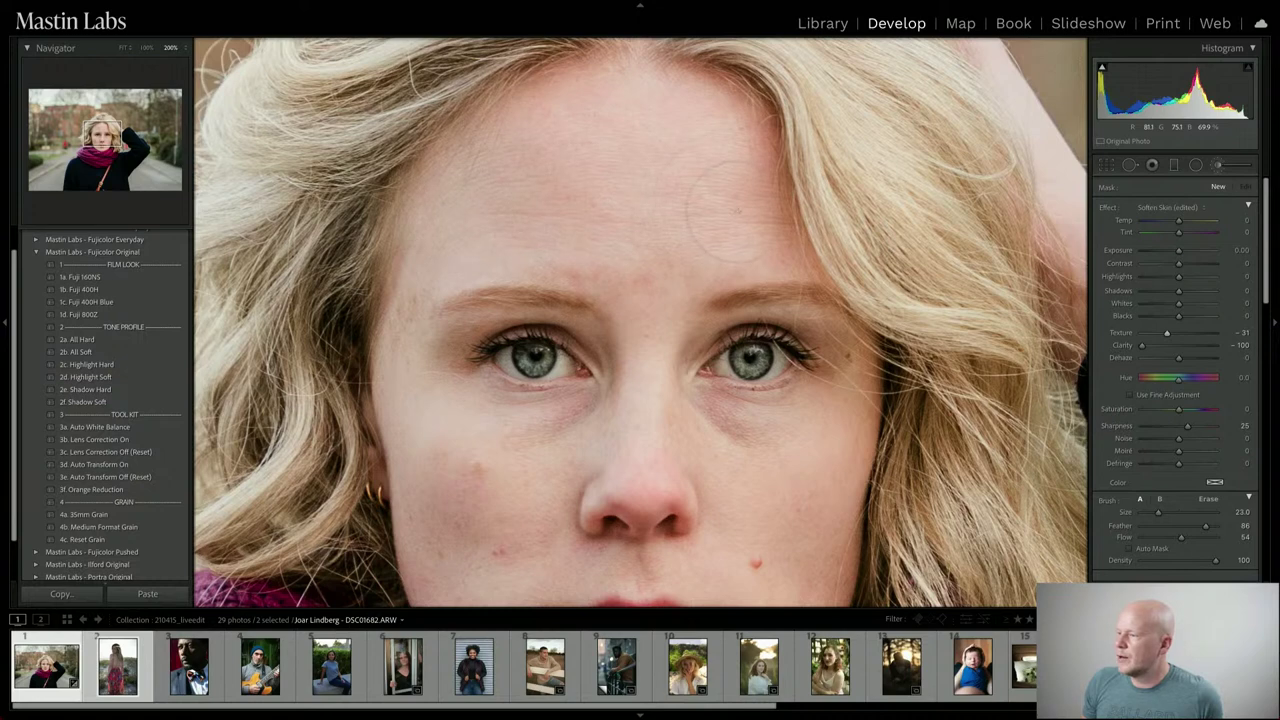
Paint the softening over the forehead, check it with the pin hidden, and collapse settings to Amount
click(590, 214)
scroll(590, 214, down, 4)
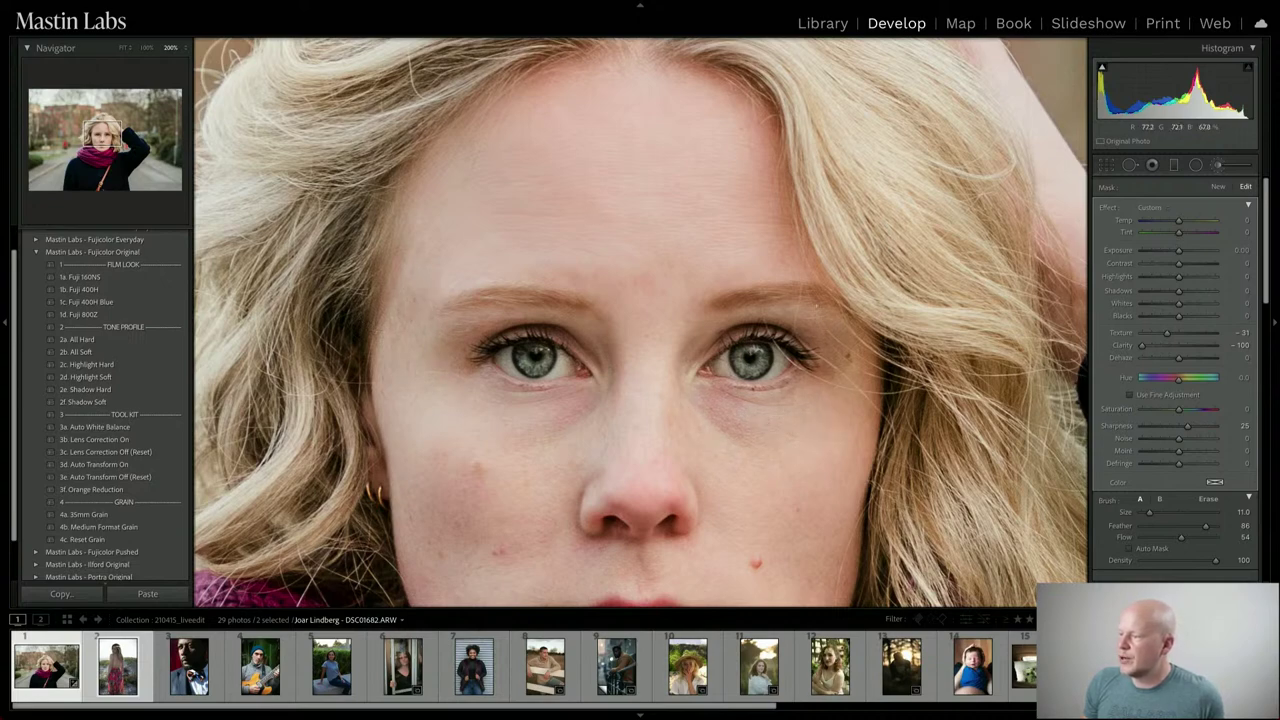
scroll(751, 477, down, 5)
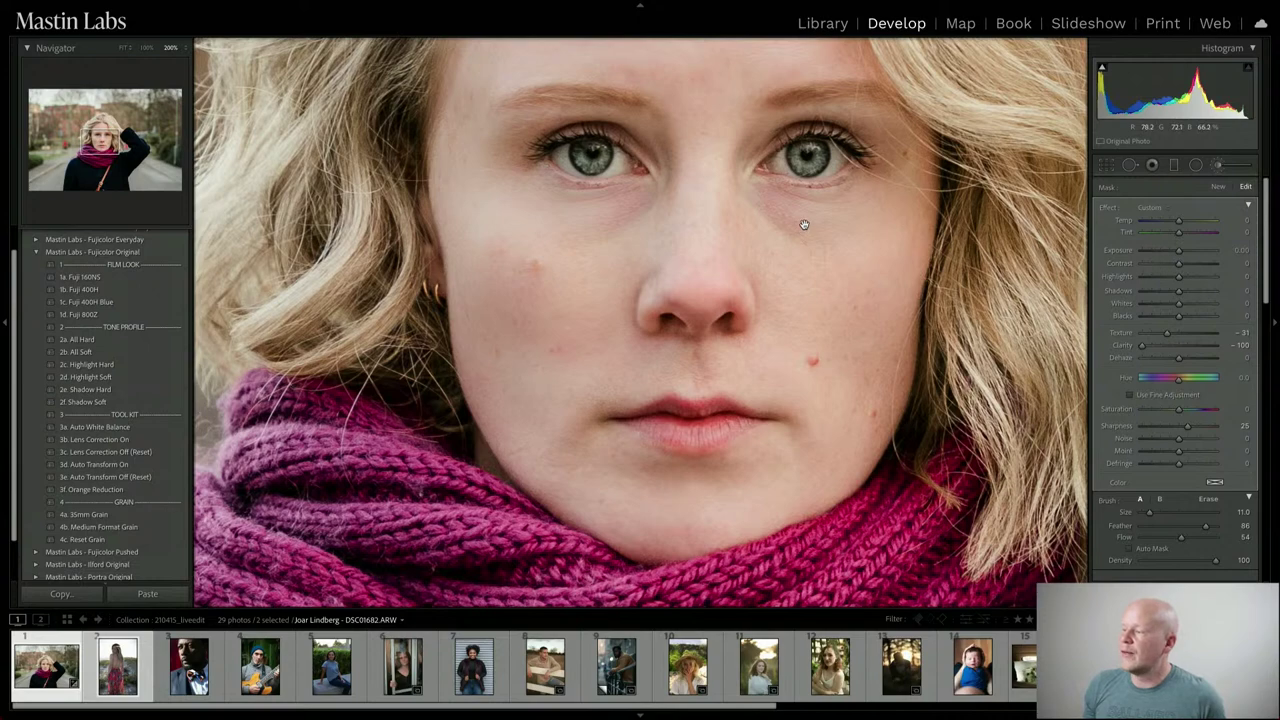
drag(804, 226, 790, 316)
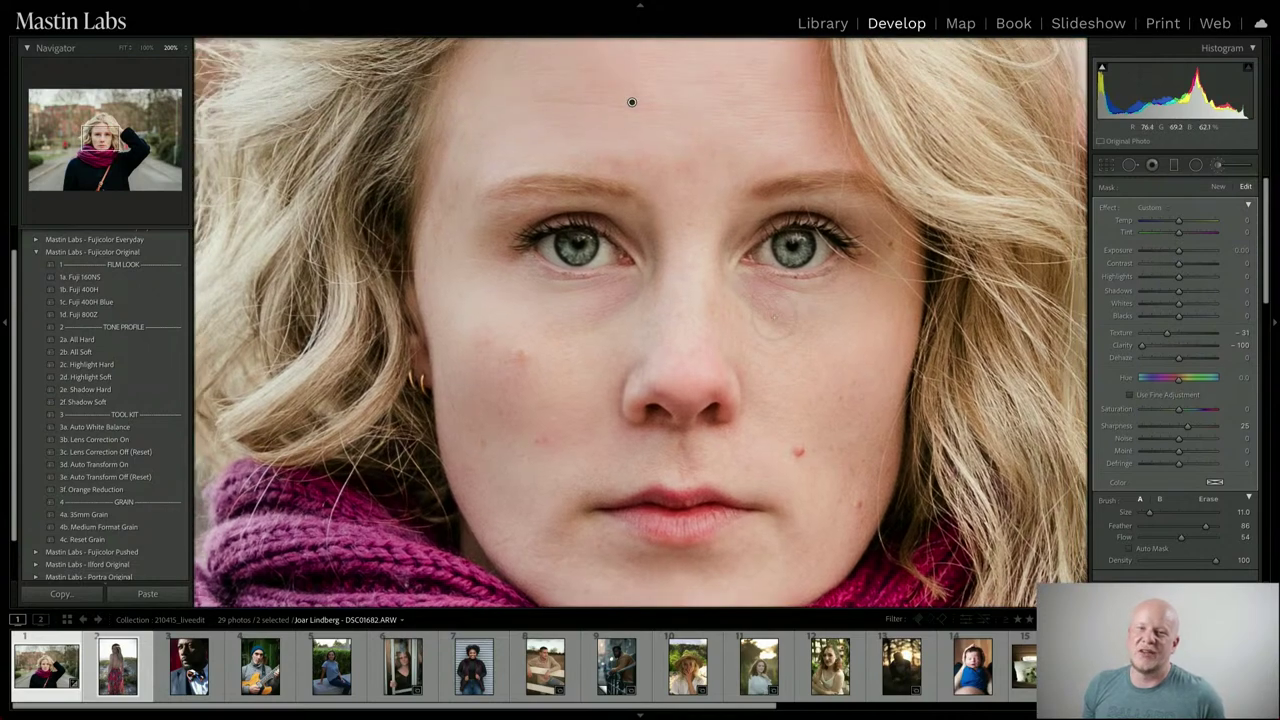
key(h)
key(h)
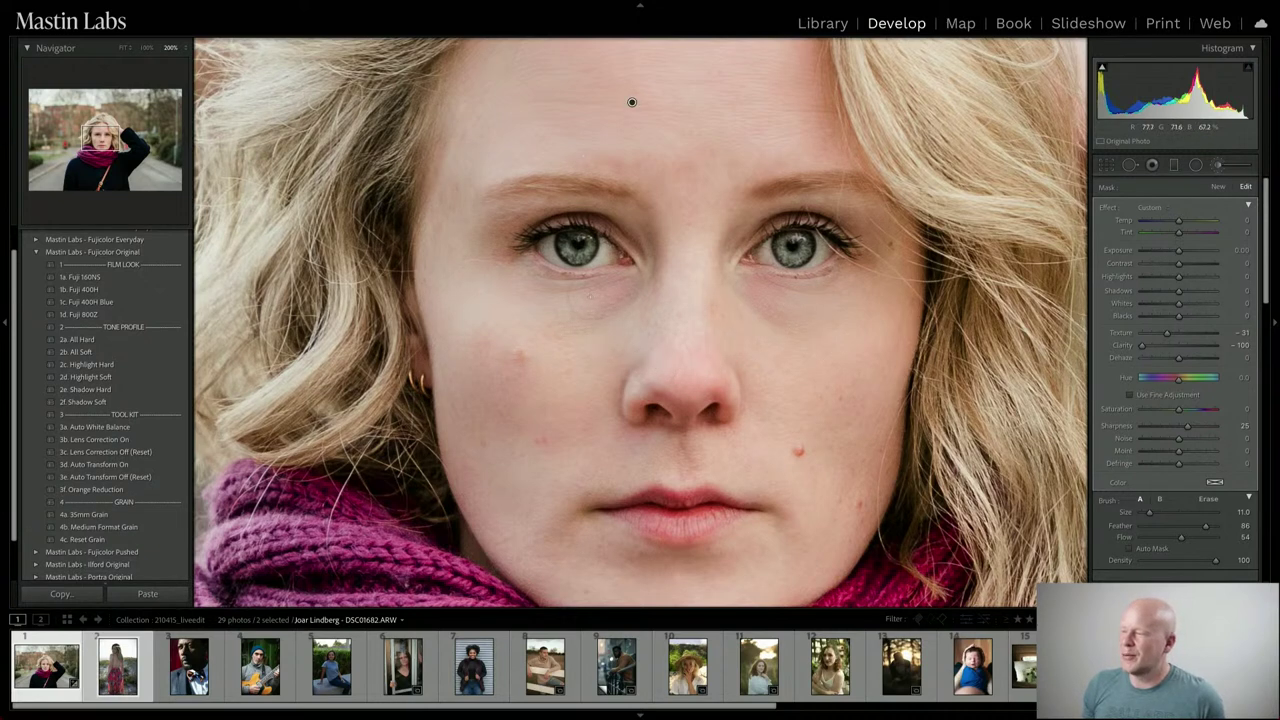
key(h)
key(h)
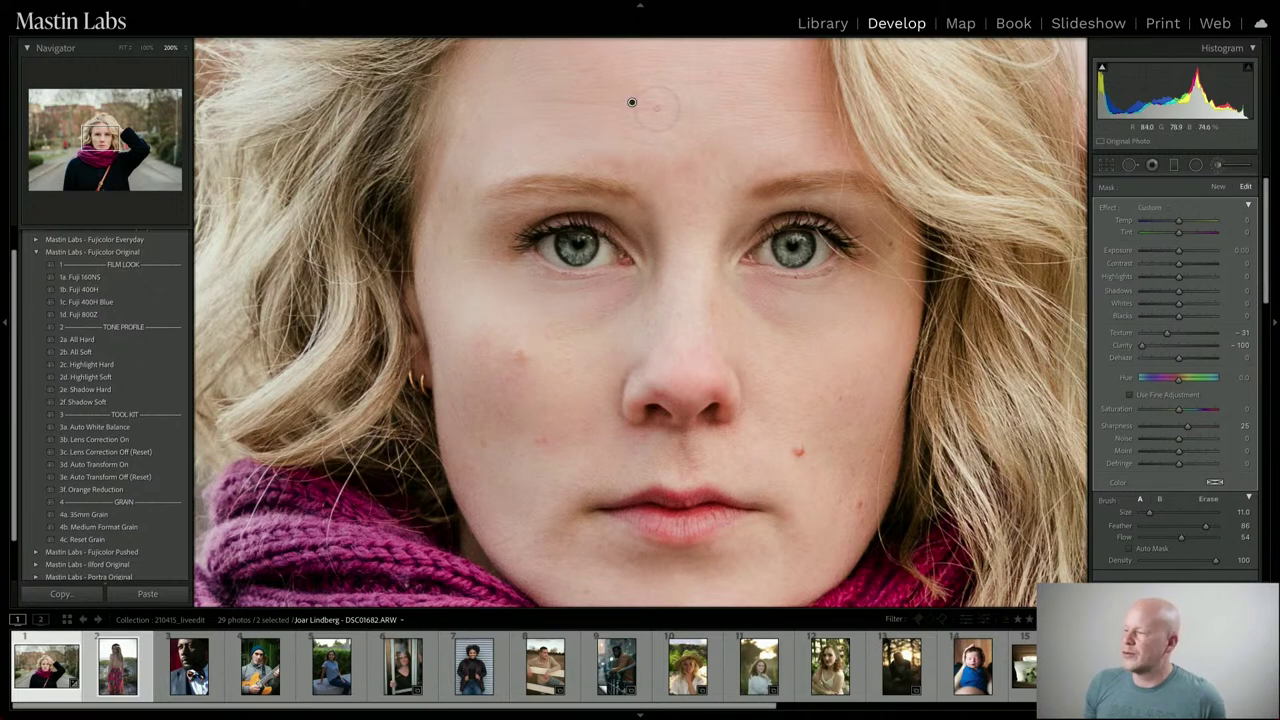
drag(723, 186, 686, 251)
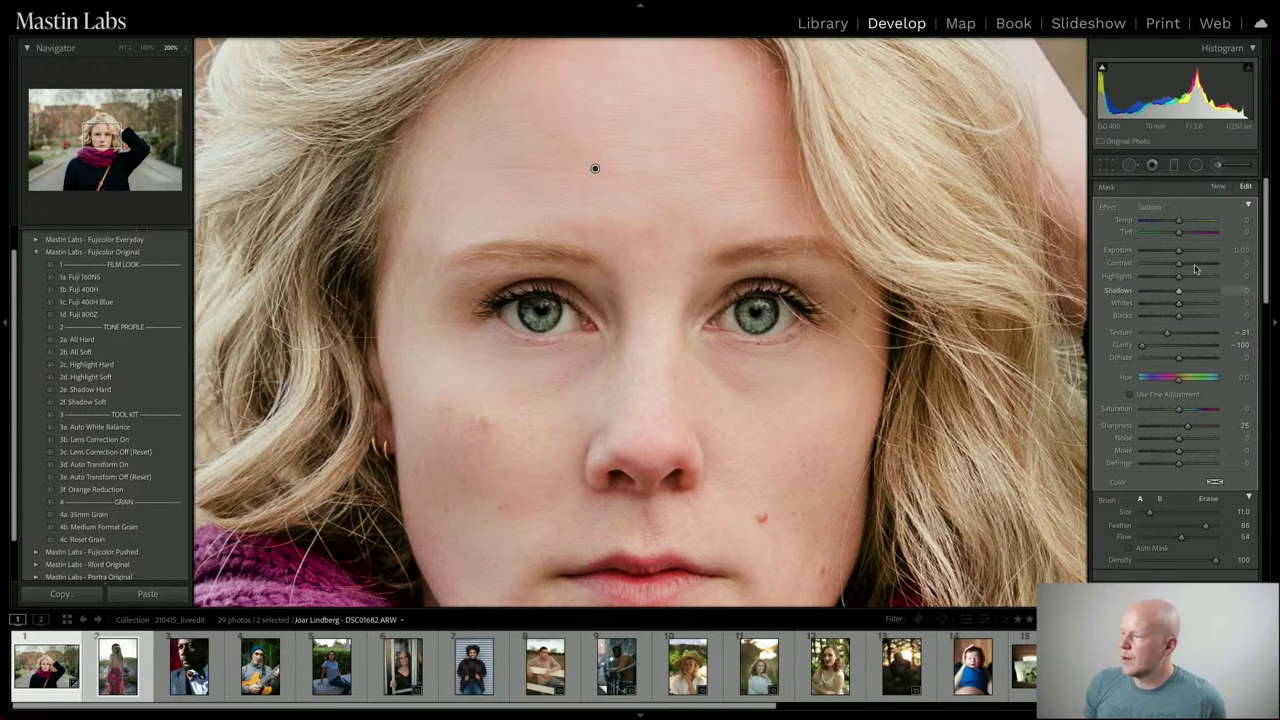
click(1248, 204)
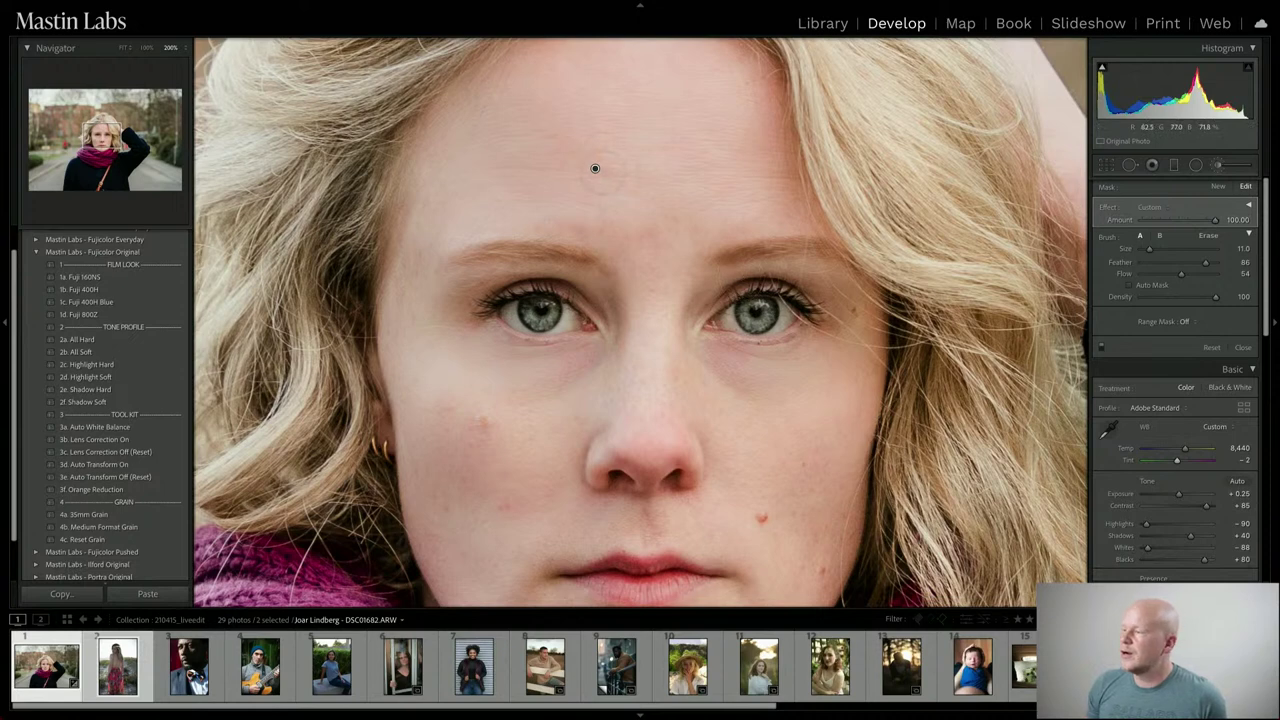
Lower the brush Amount to 88, close the brush, and return to the full-portrait view
drag(1215, 220, 1184, 222)
click(1220, 168)
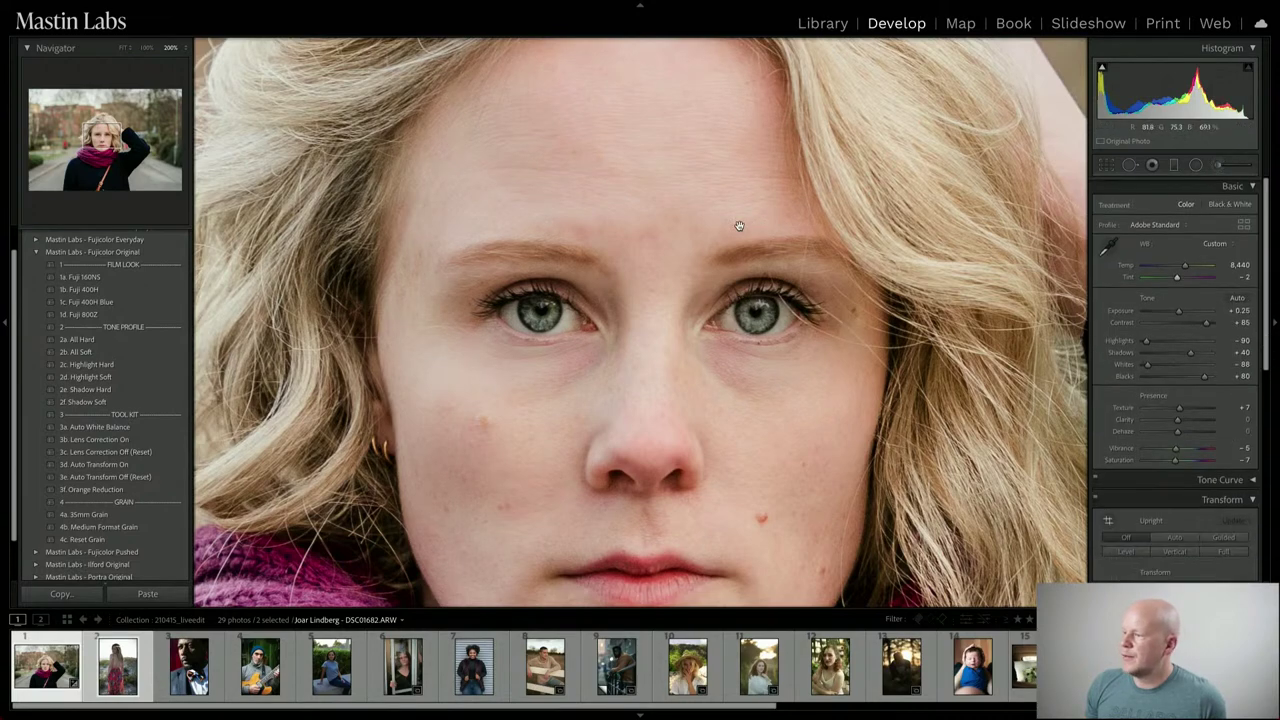
click(749, 226)
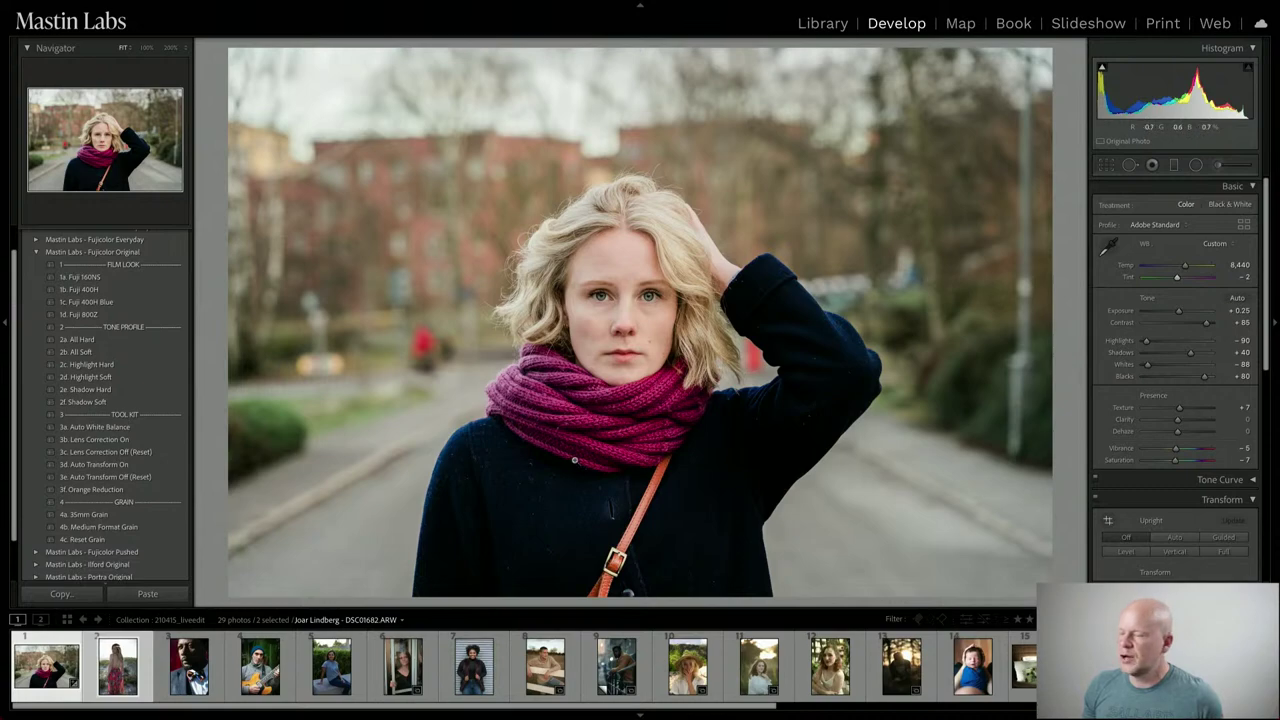
key(y)
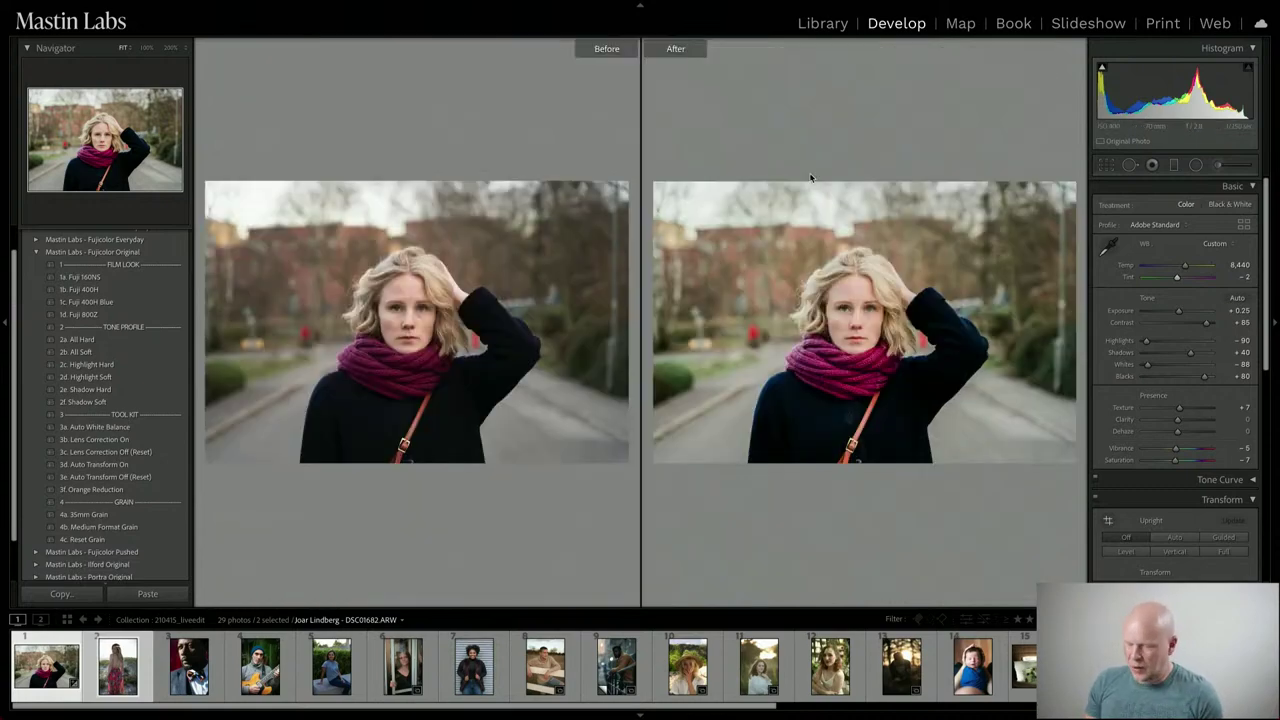
key(y)
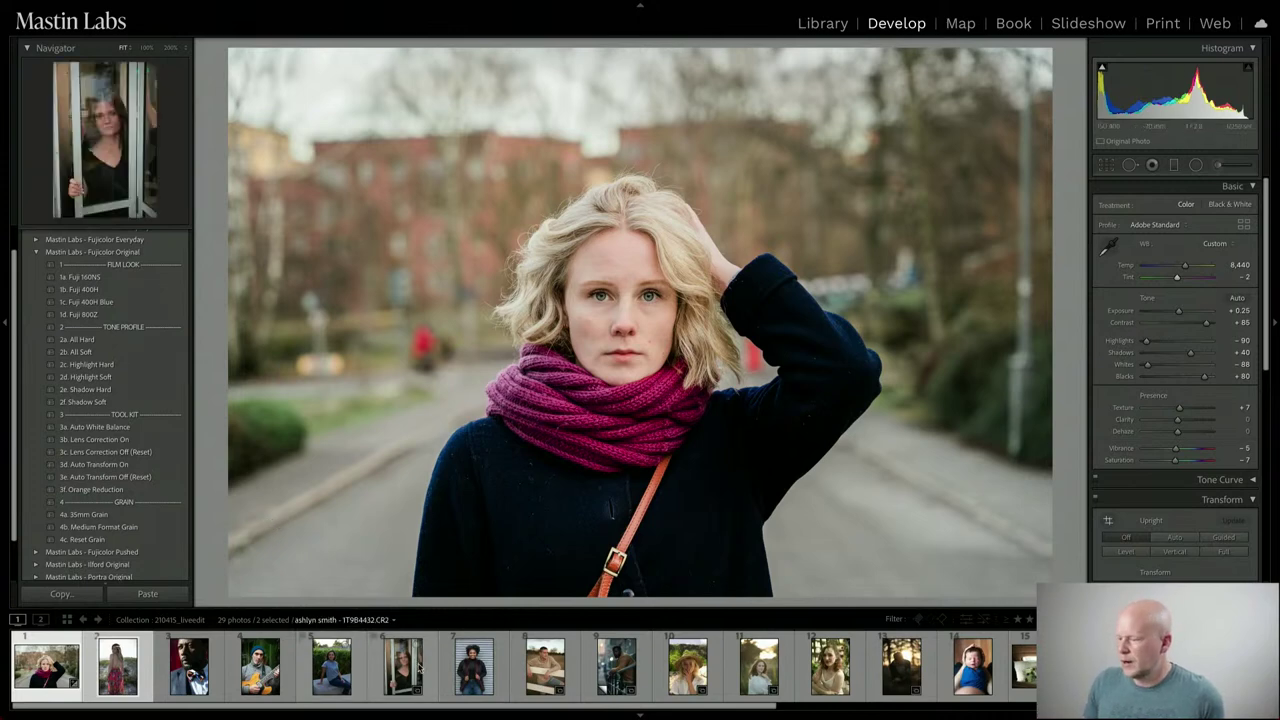
Open DSC_5243.NEF, the chair-in-water portrait, and collapse the Fujicolor Original preset group
scroll(513, 668, down, 2)
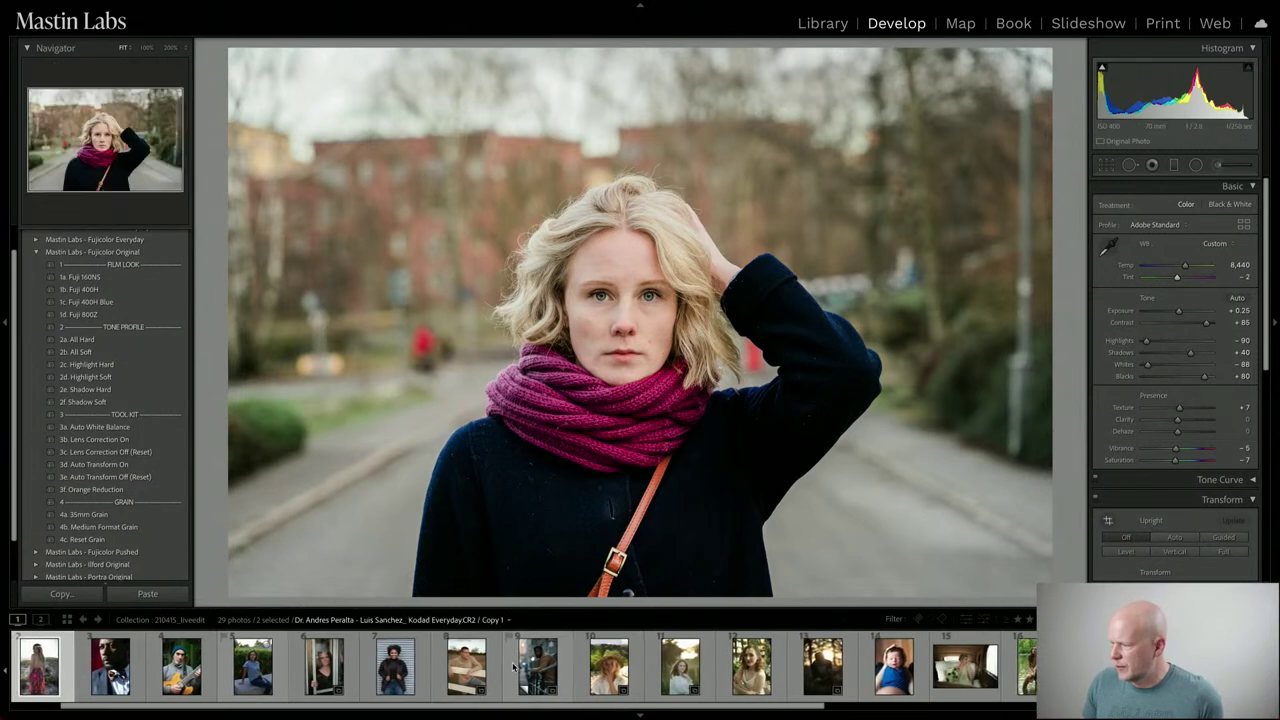
scroll(513, 667, down, 8)
scroll(510, 660, down, 2)
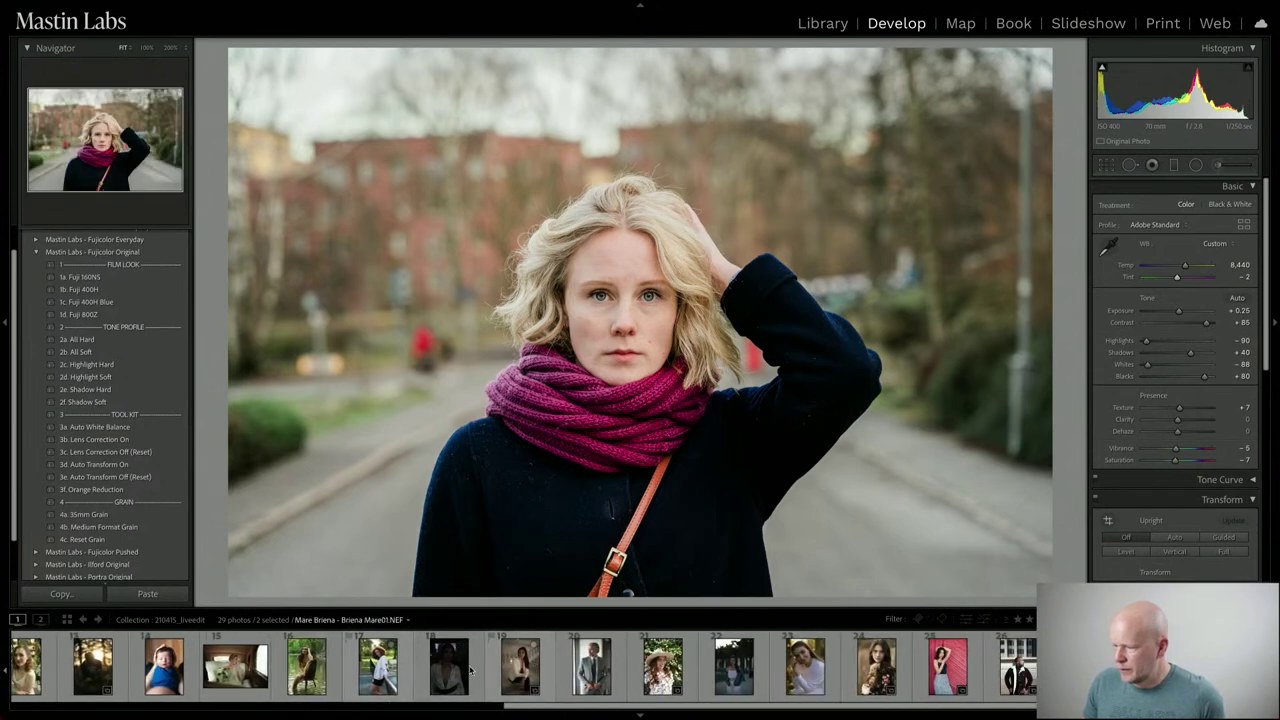
scroll(400, 668, up, 3)
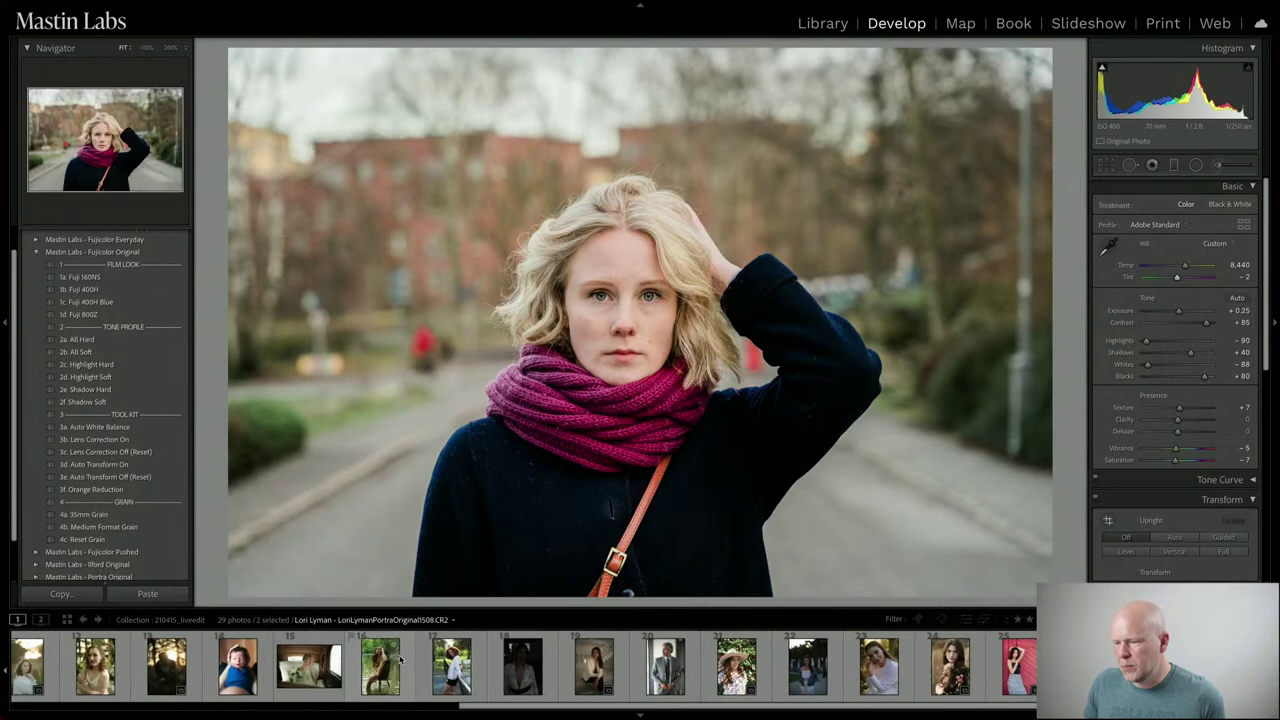
scroll(362, 668, up, 6)
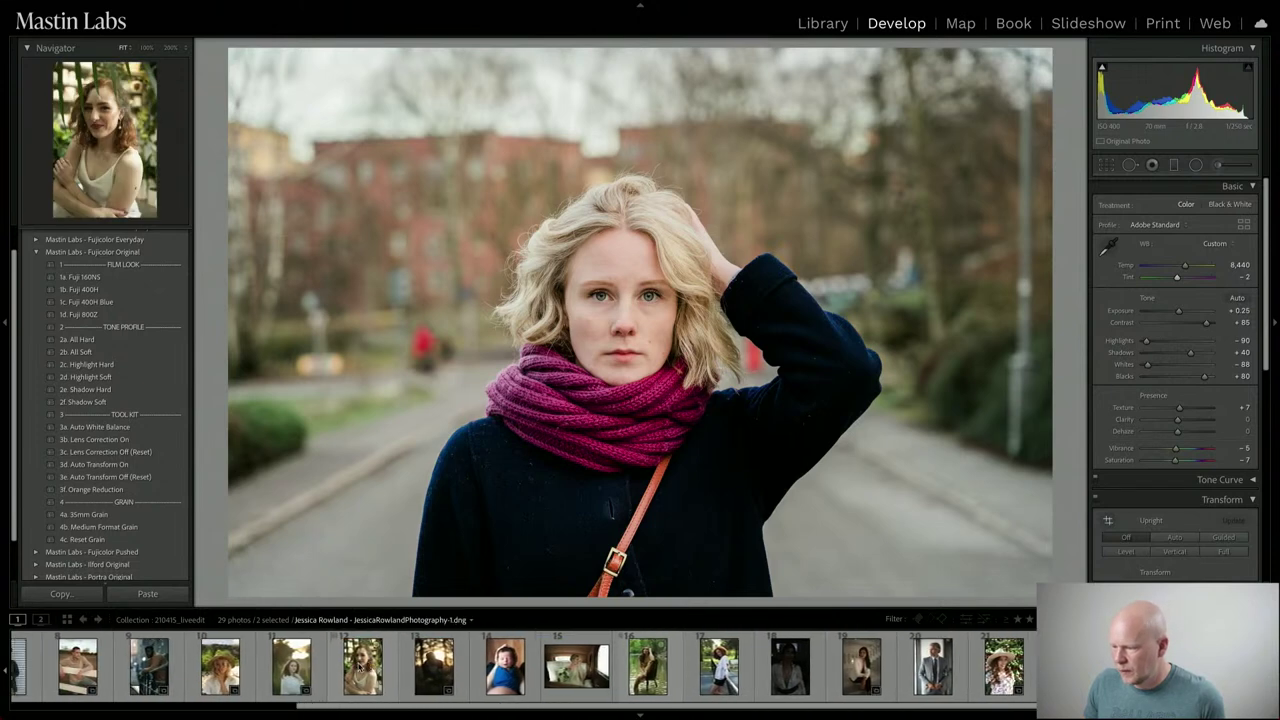
scroll(305, 668, down, 4)
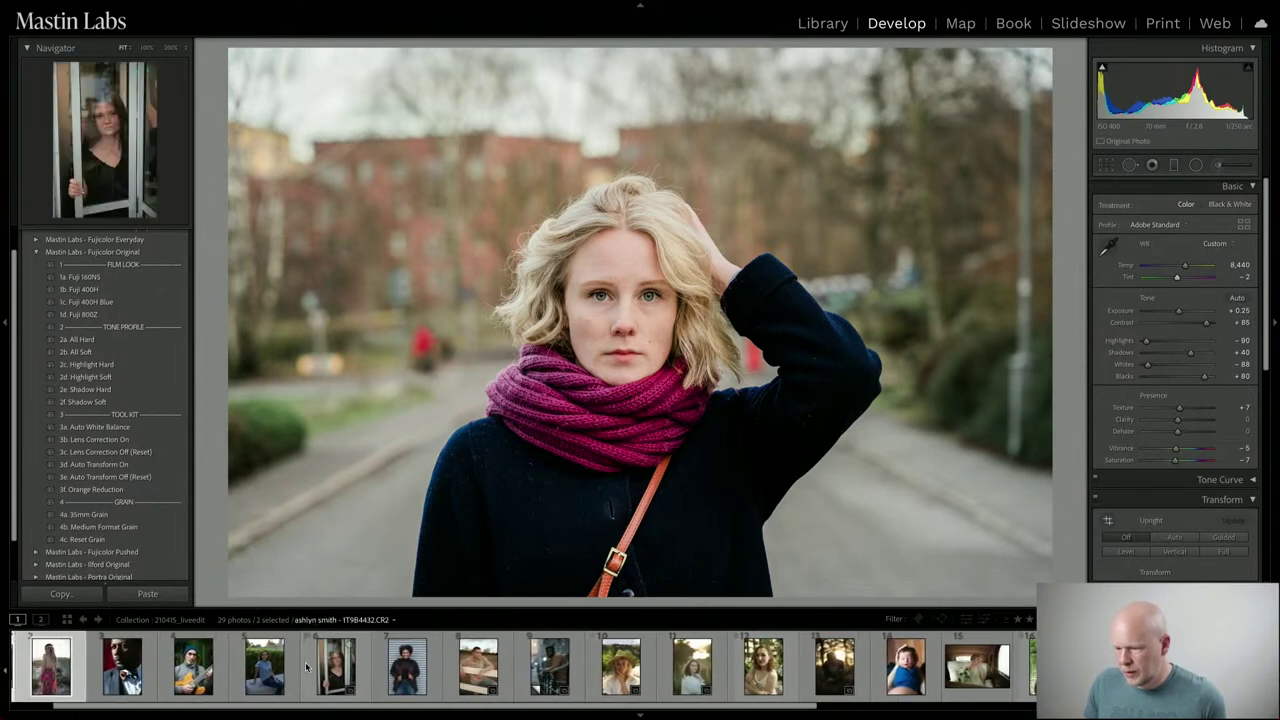
scroll(308, 668, down, 2)
click(486, 666)
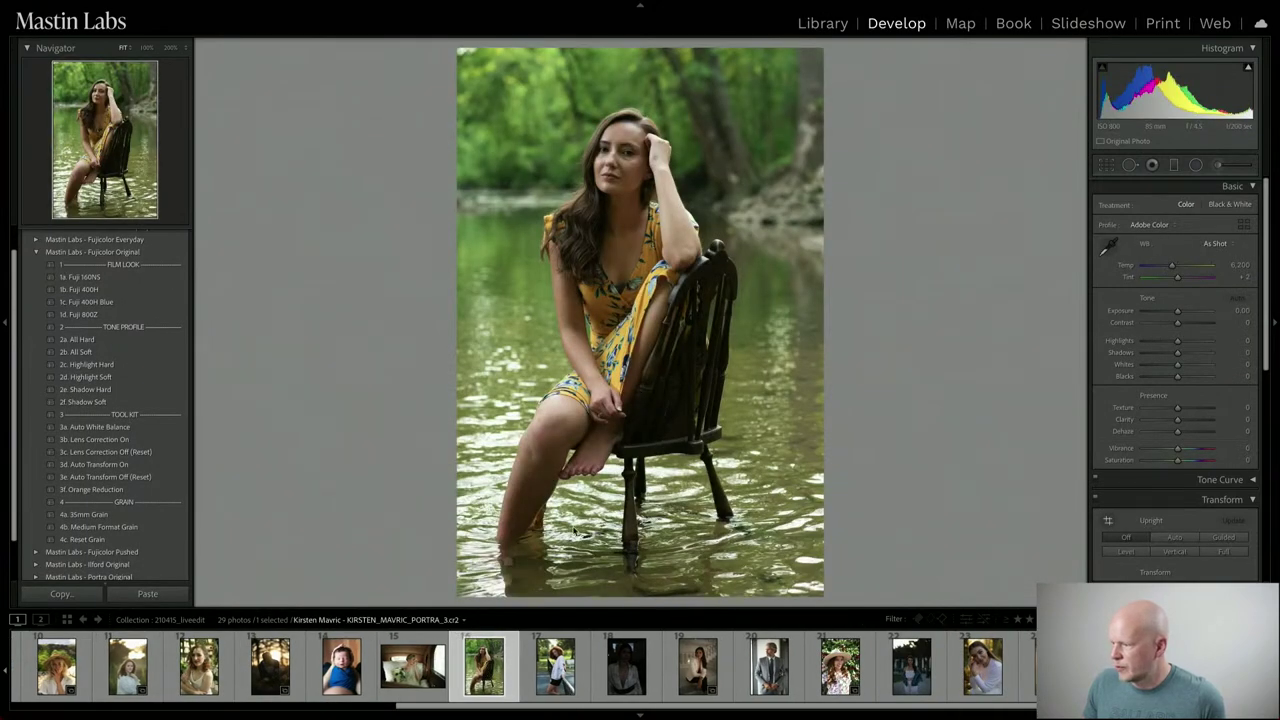
scroll(722, 655, down, 3)
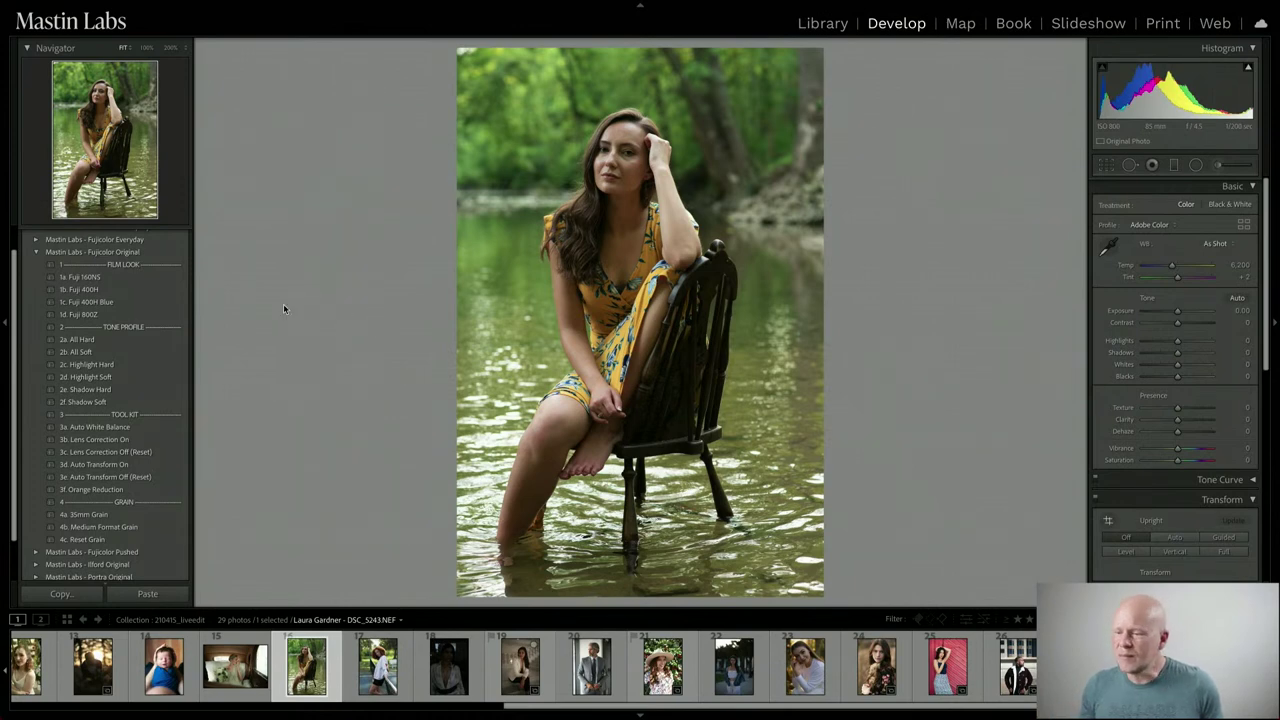
click(37, 252)
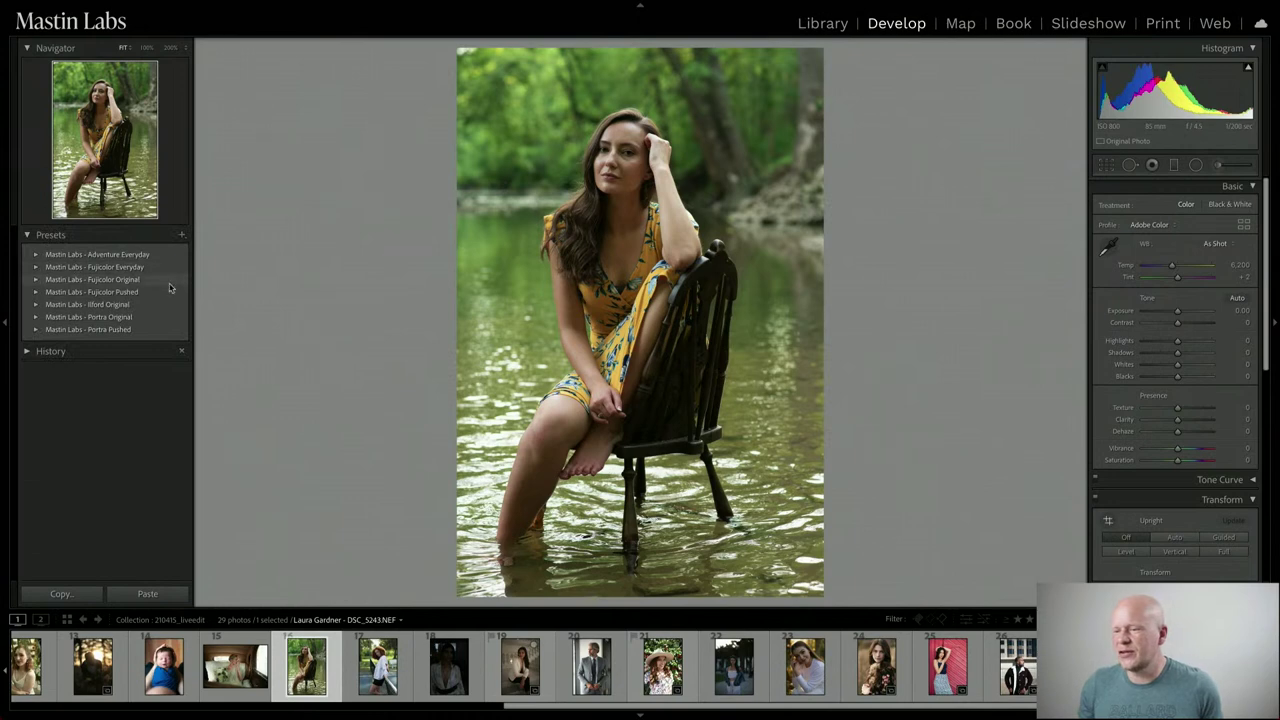
Expand Mastin Labs - Portra Pushed, try 1a. Portra 160 +1, then apply 1b. Portra 160 +2
click(173, 328)
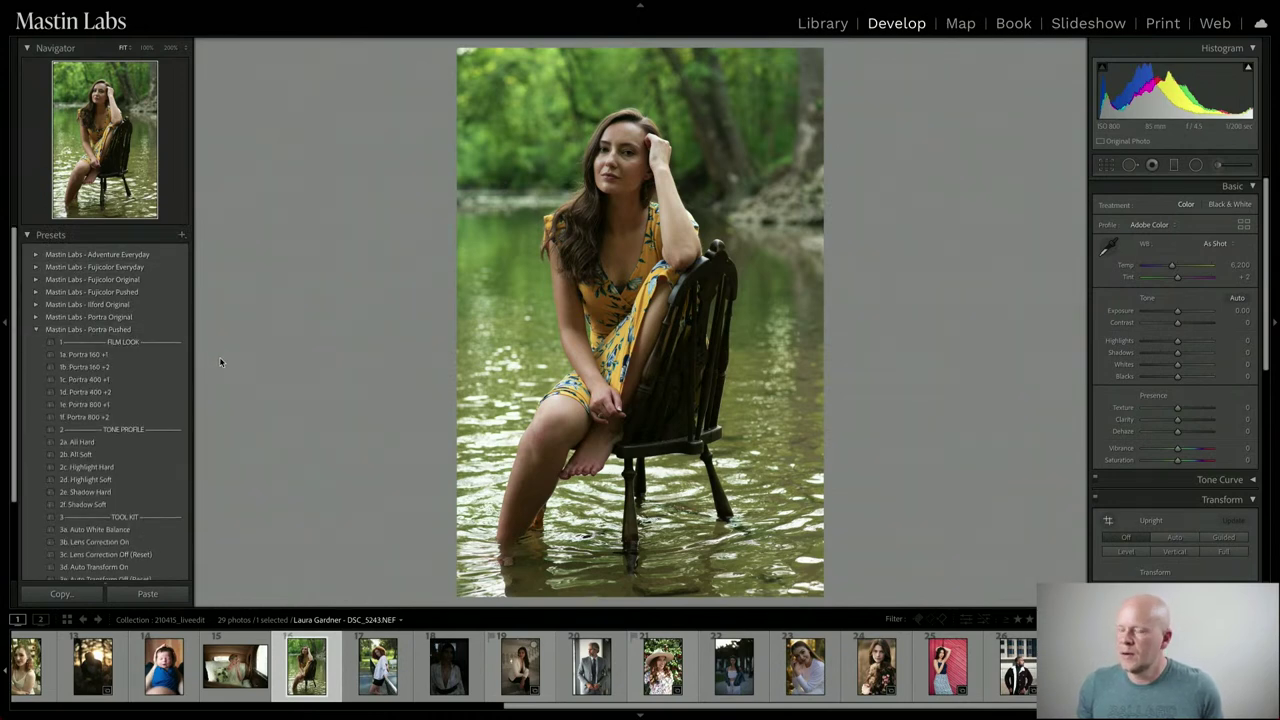
click(168, 355)
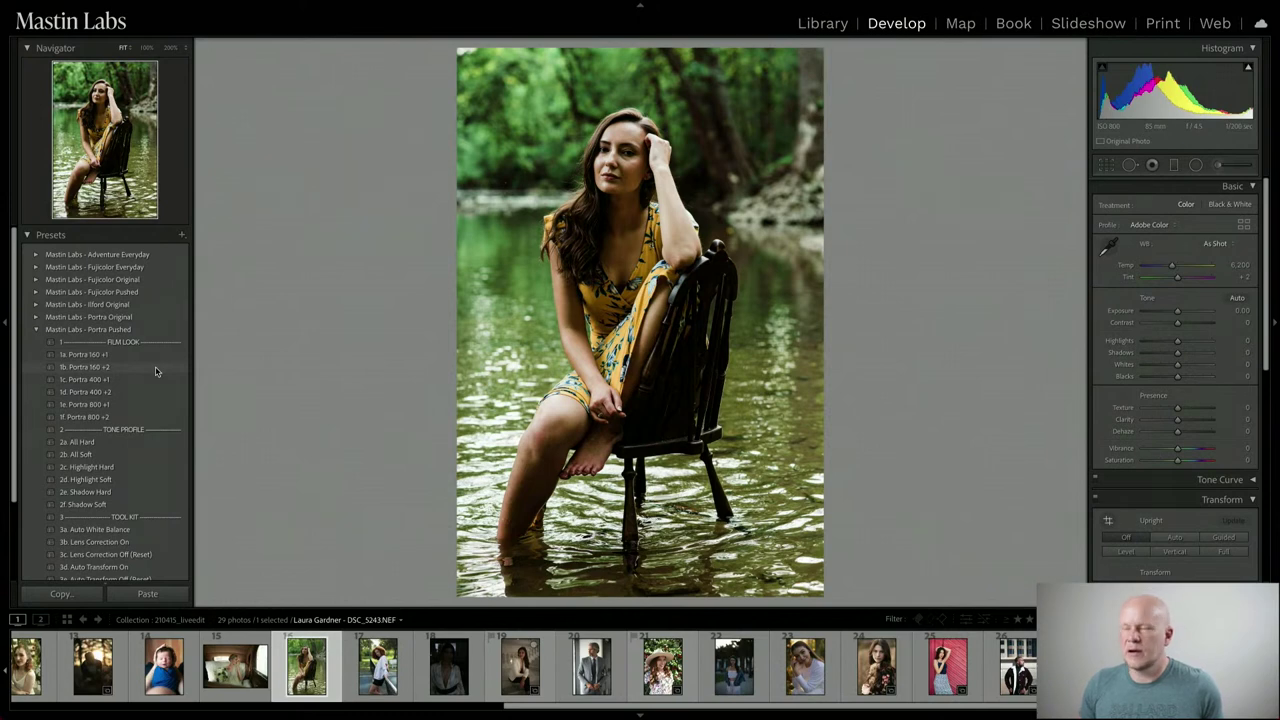
click(155, 368)
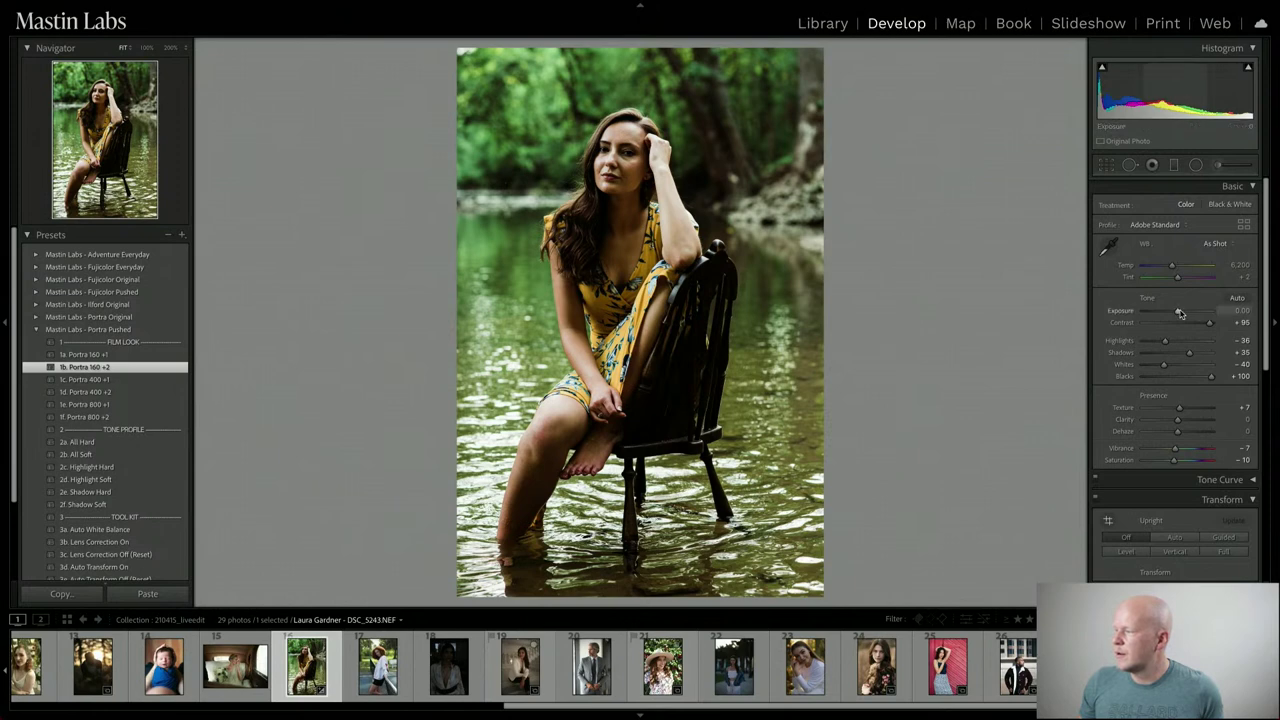
Apply the 2f. Shadow Soft preset (Shadows +50) and bring Exposure down to -0.35
drag(1180, 313, 1178, 315)
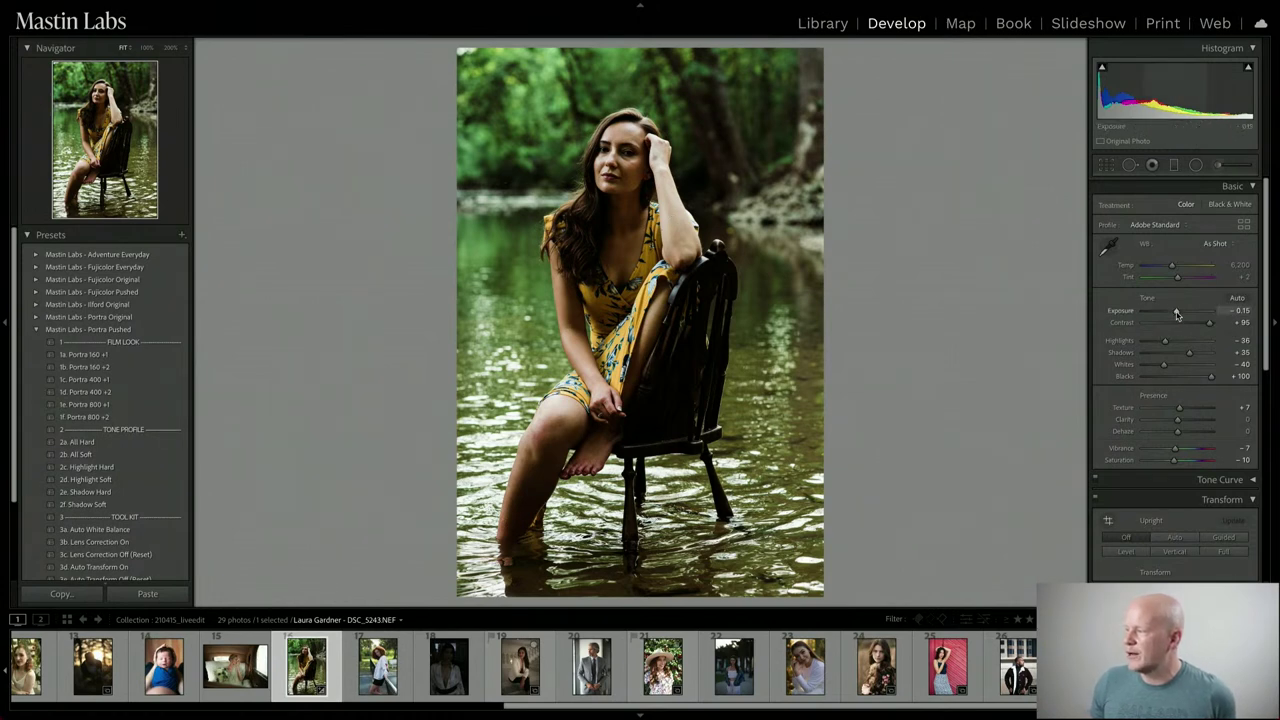
drag(1177, 315, 1176, 316)
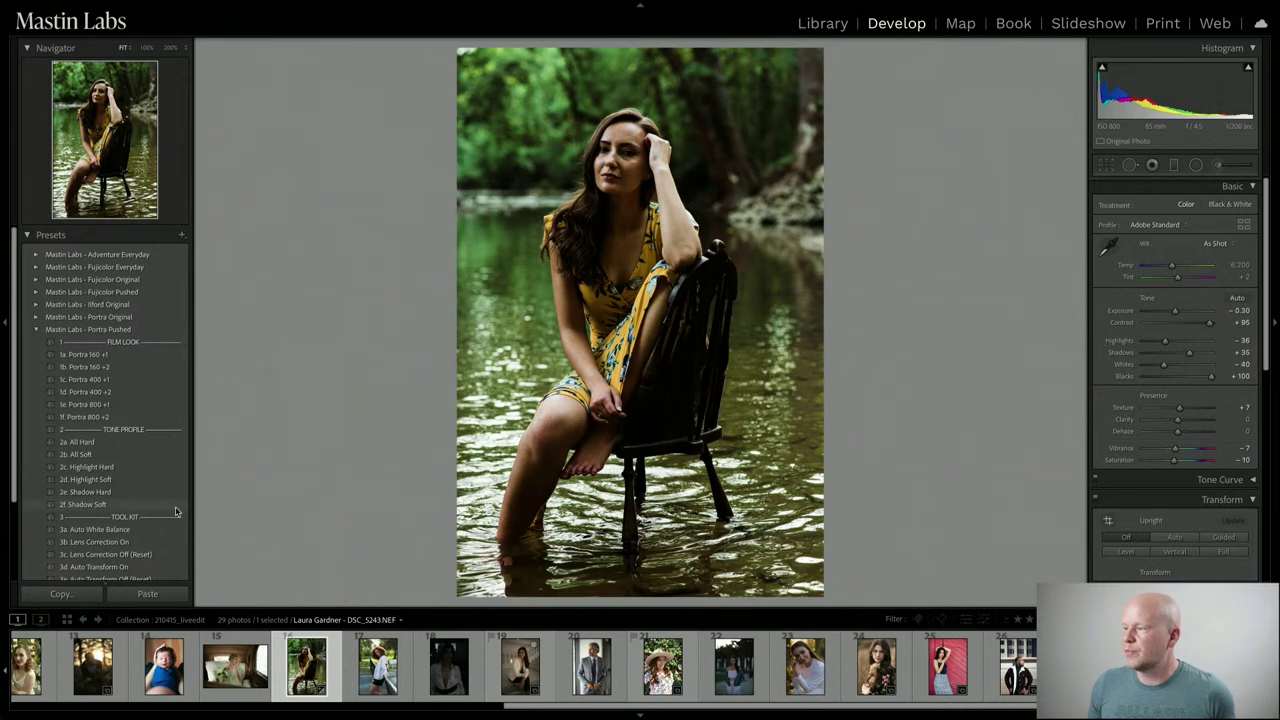
click(90, 504)
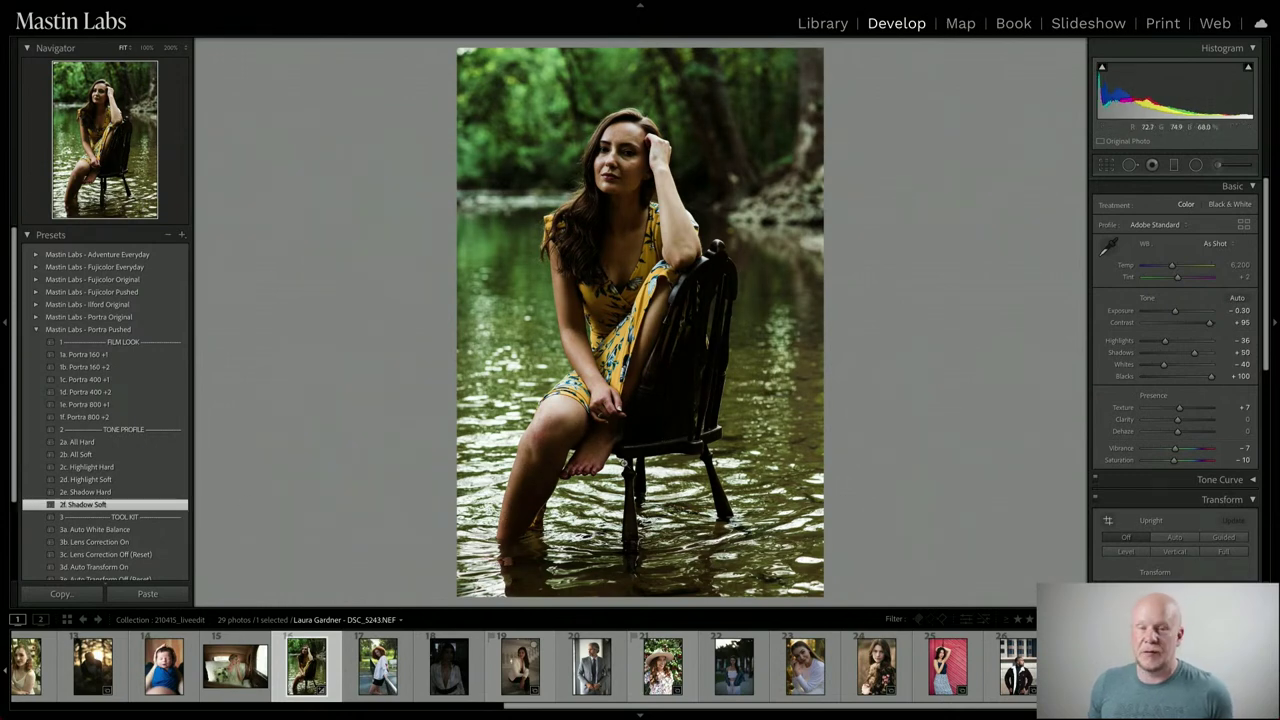
drag(1177, 312, 1174, 312)
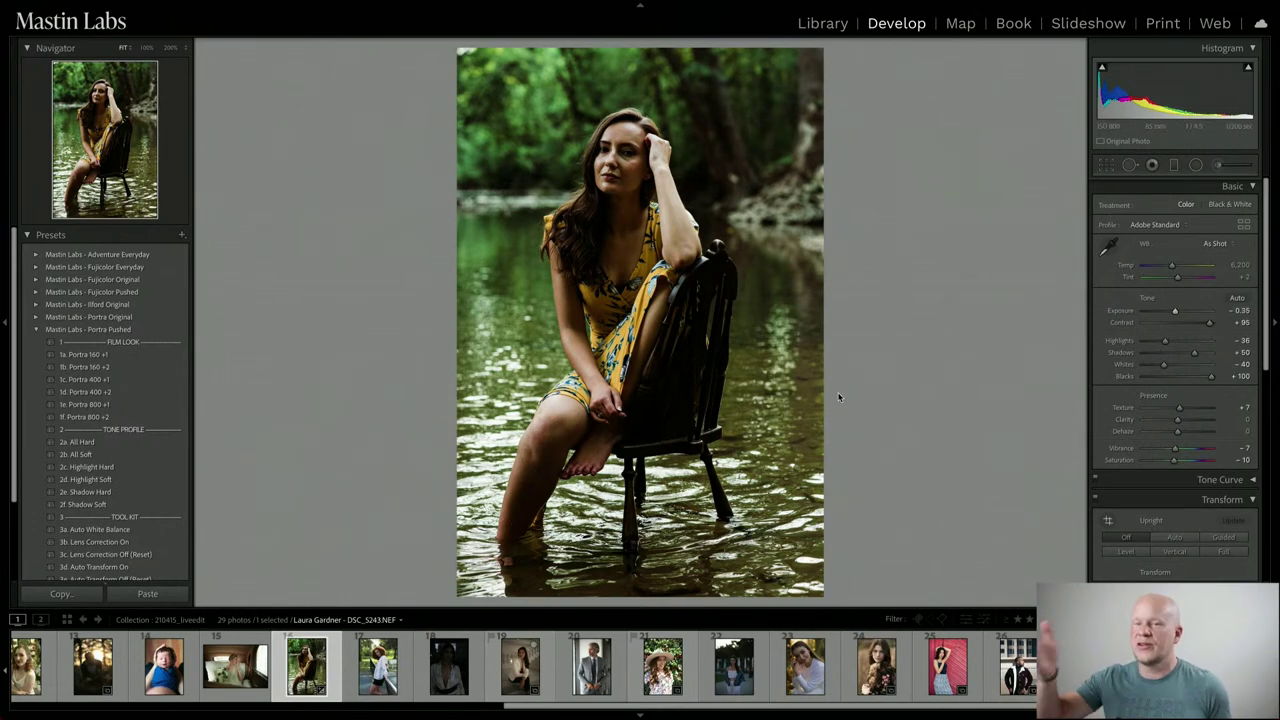
key(y)
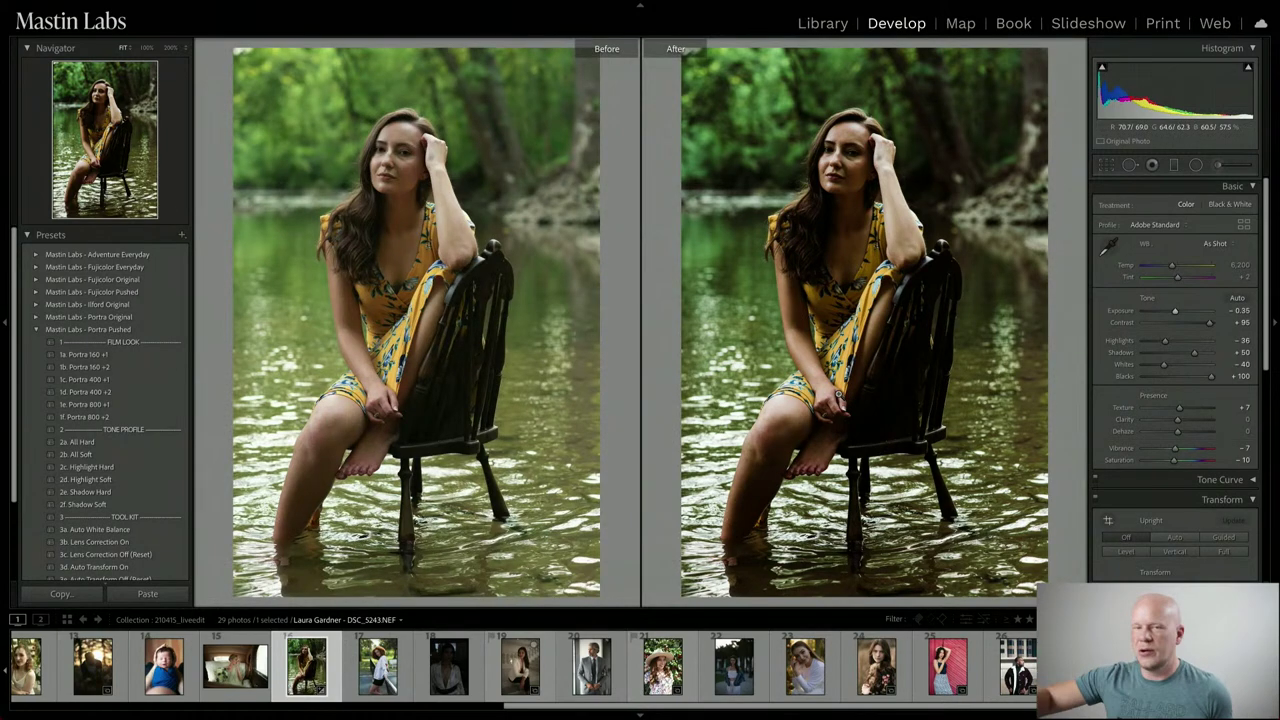
key(y)
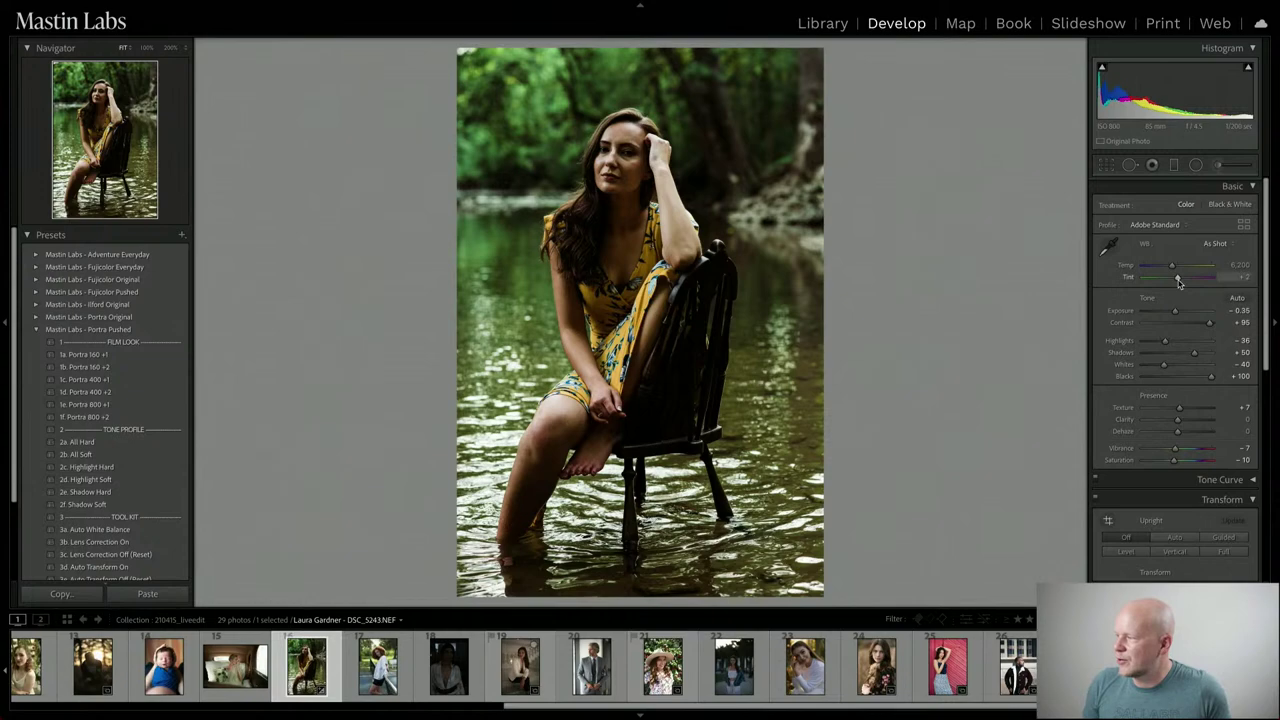
Raise the white balance Tint to +13 and compare it before and after
drag(1178, 283, 1181, 283)
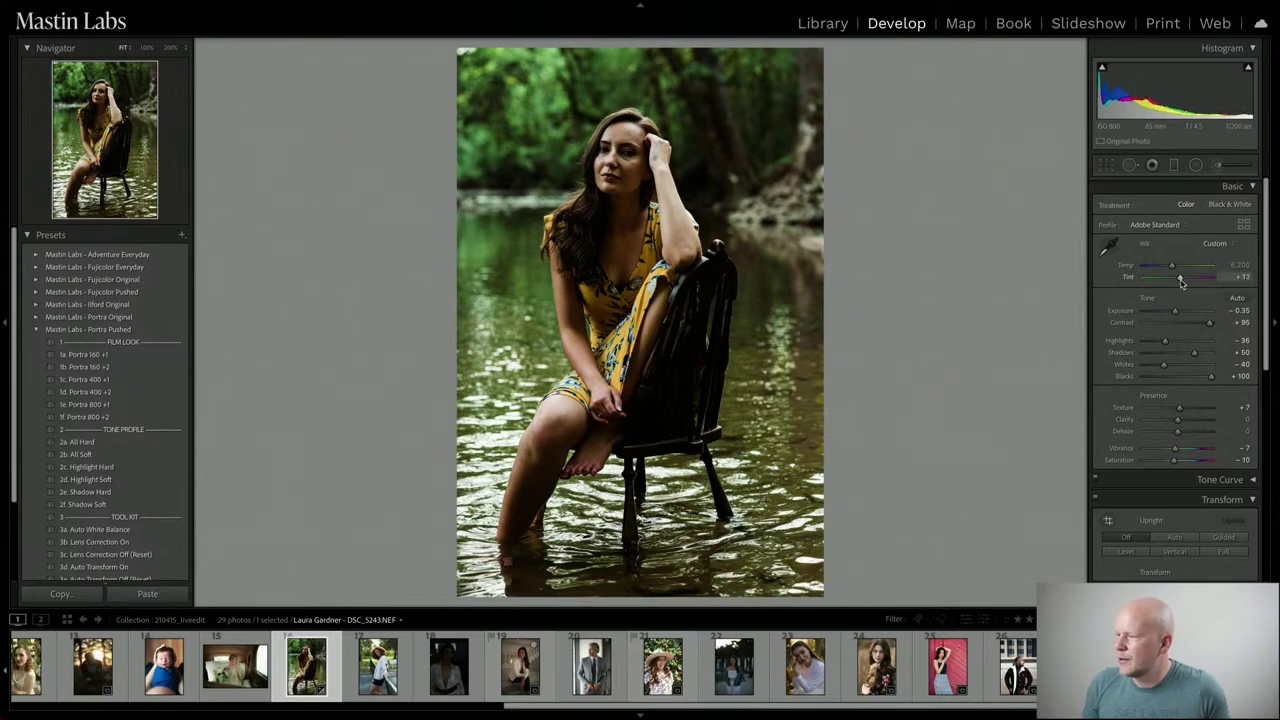
key(y)
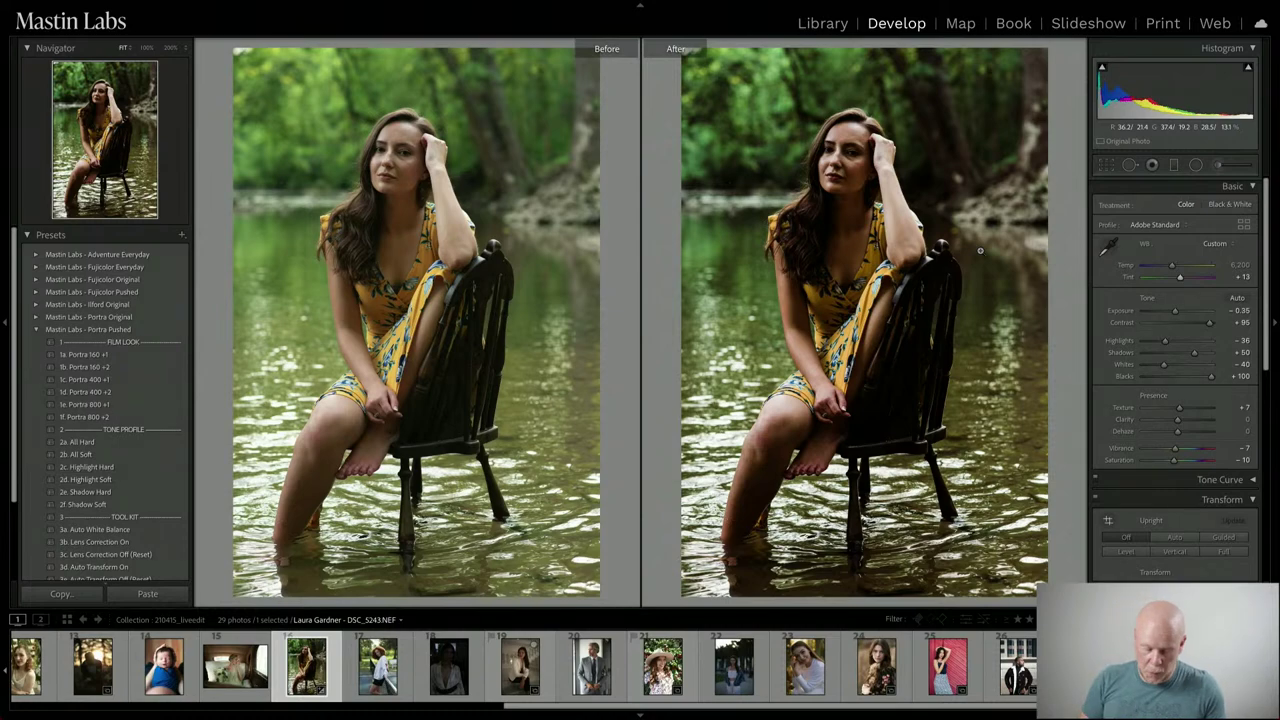
key(y)
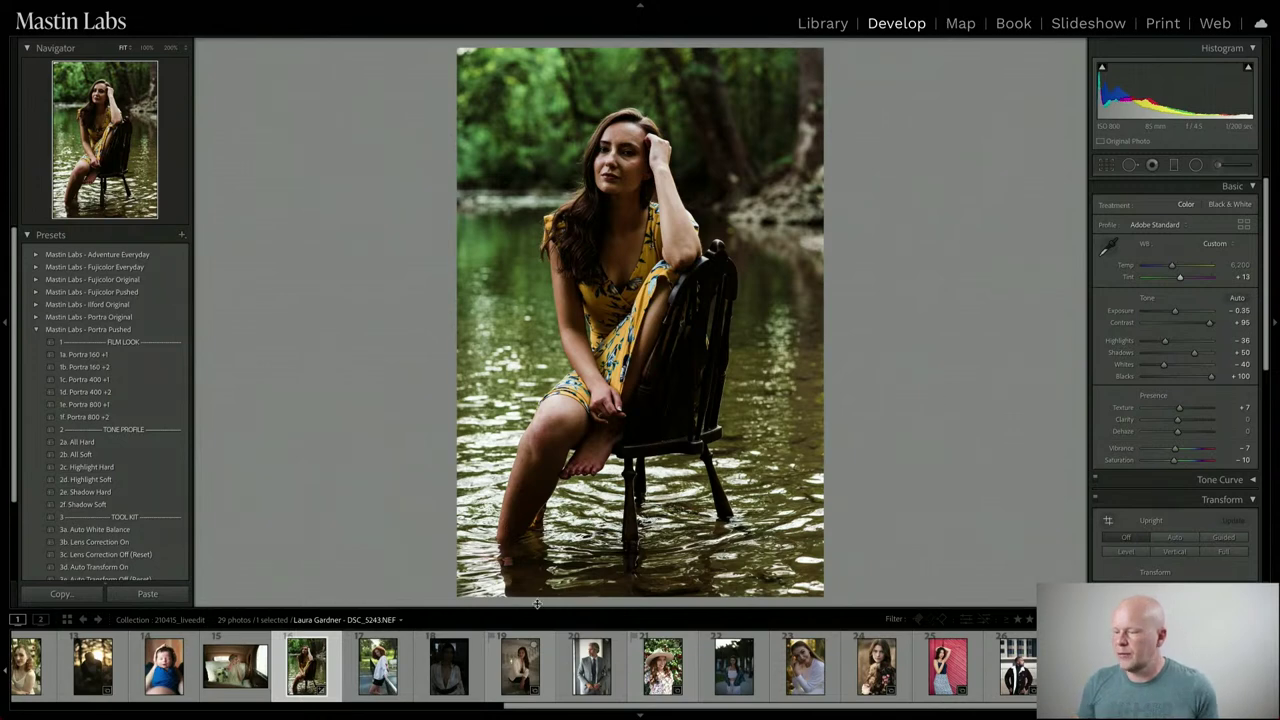
Create a virtual copy of the river portrait and apply Adventure Everyday 1a. Ektar 100
right_click(330, 665)
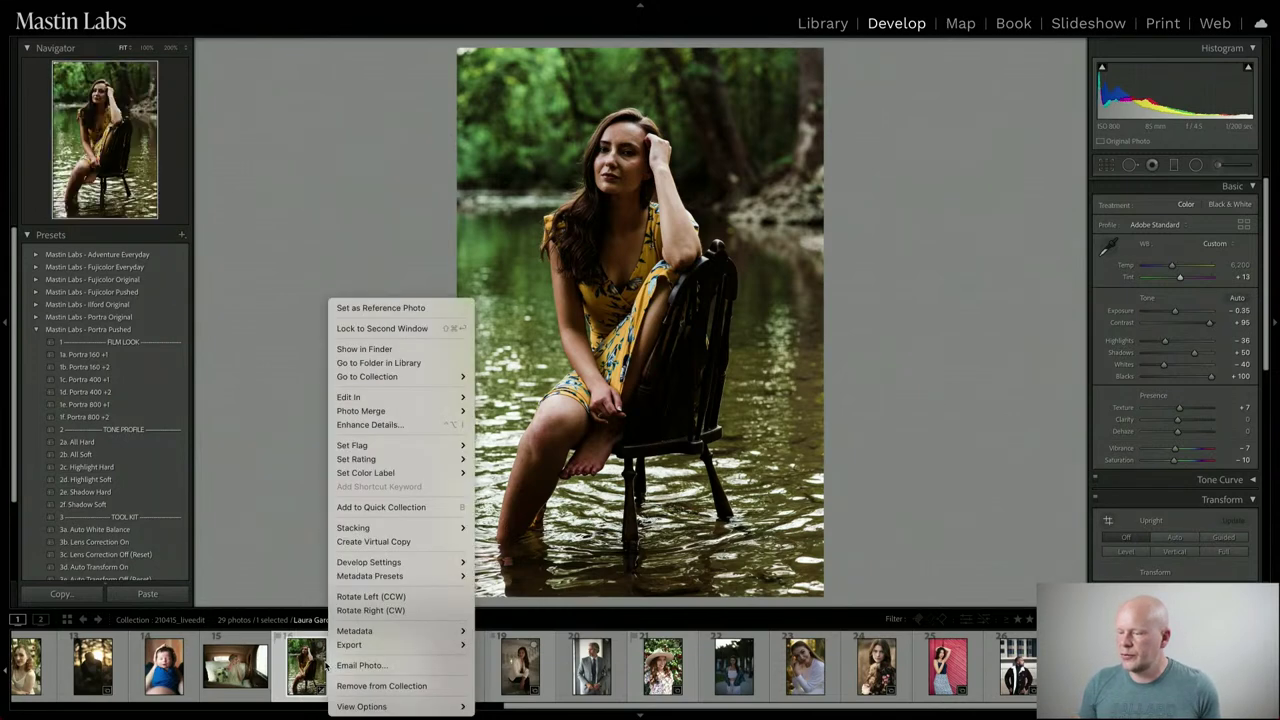
click(372, 541)
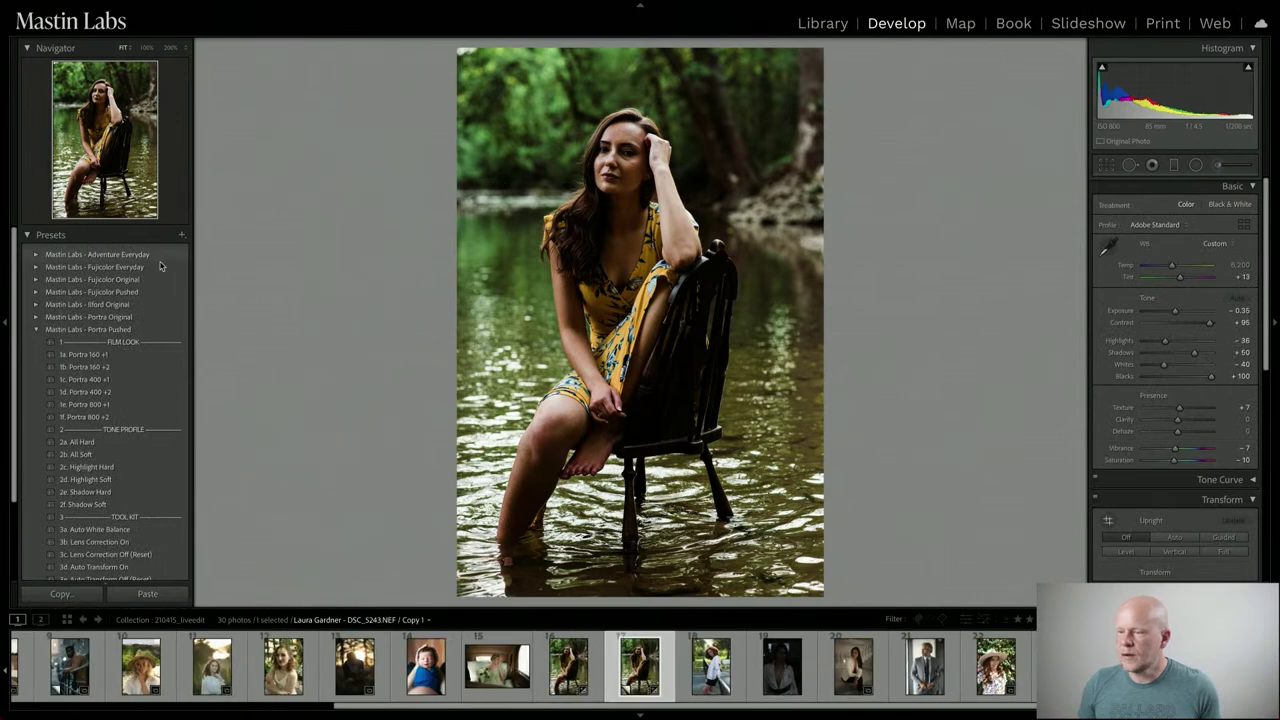
click(37, 256)
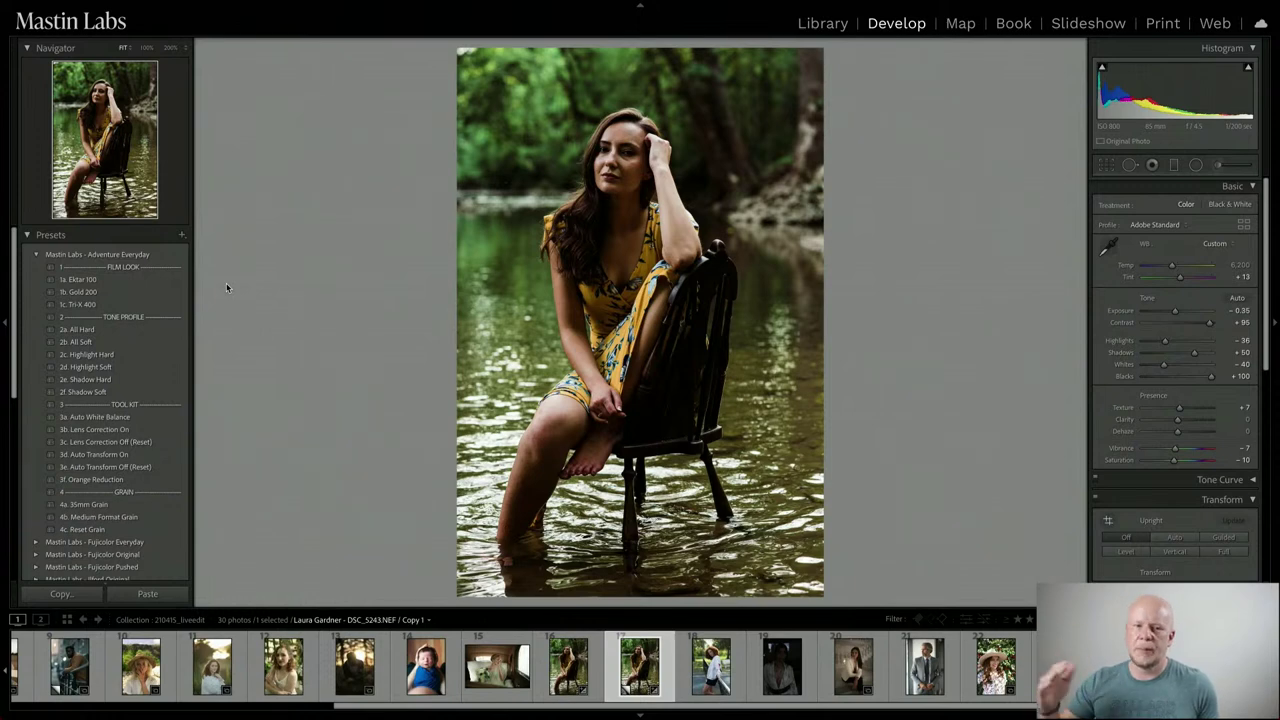
click(172, 279)
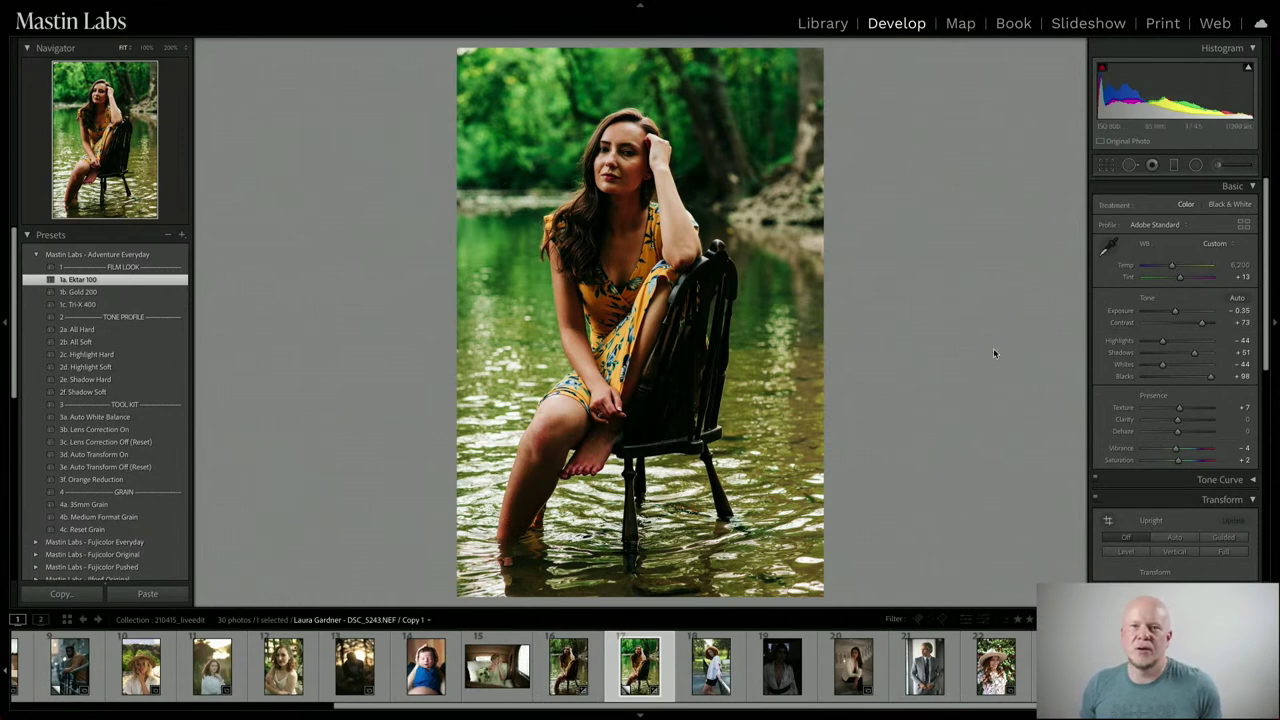
Set the copy's Exposure to -0.05 and Temp to 6,086, then compare it with the original
drag(1175, 311, 1178, 314)
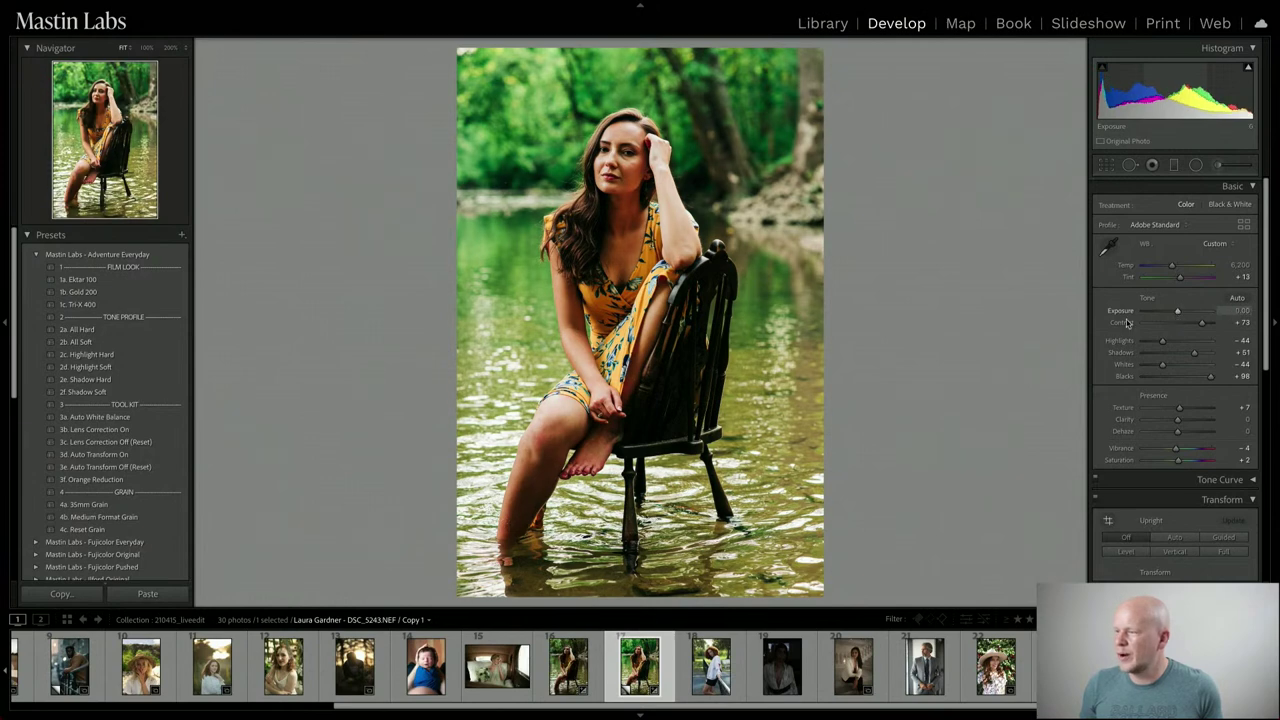
drag(1177, 266, 1175, 270)
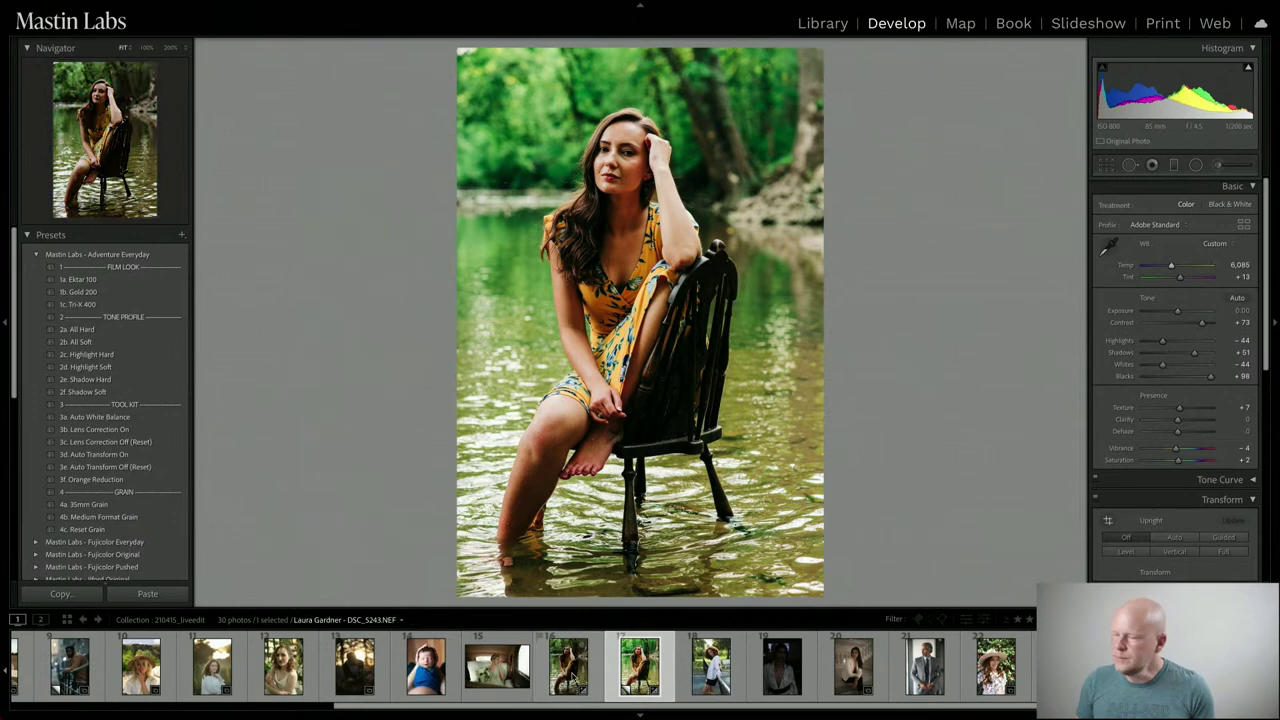
ctrl+click(568, 665)
key(c)
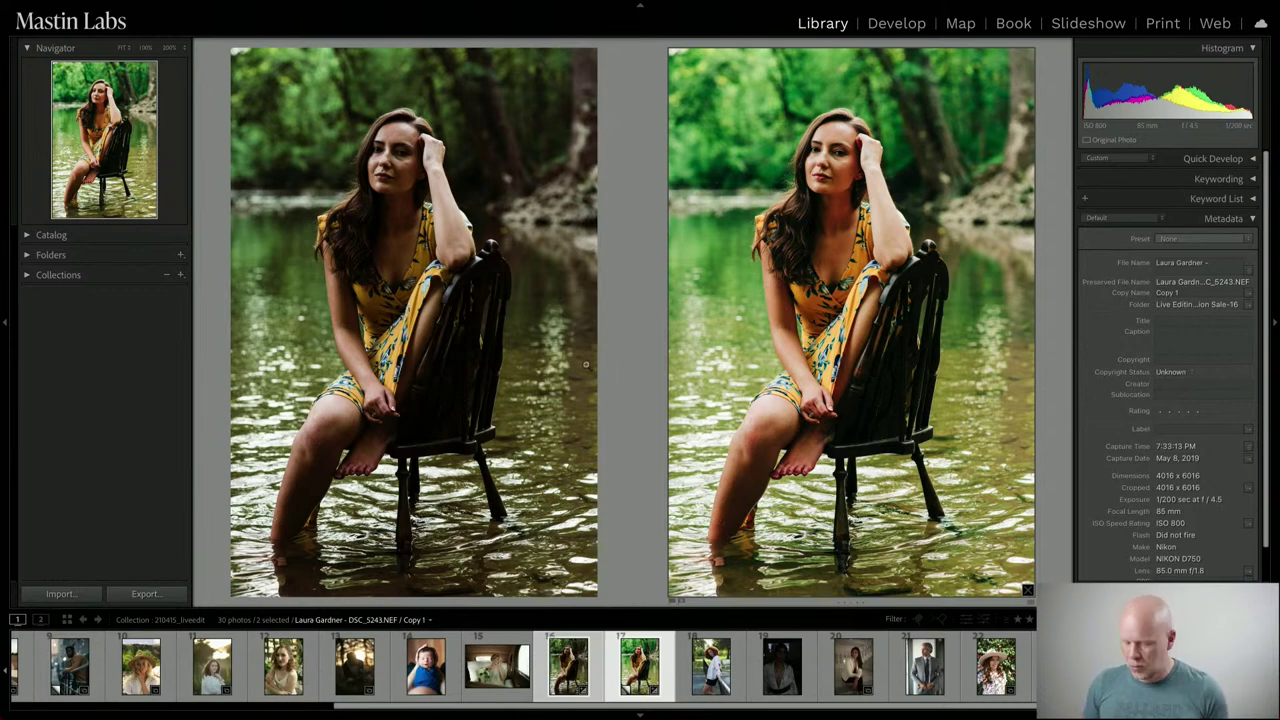
Return to Develop and open the guitarist portrait IMG_5452.CR2 from the filmstrip start
key(d)
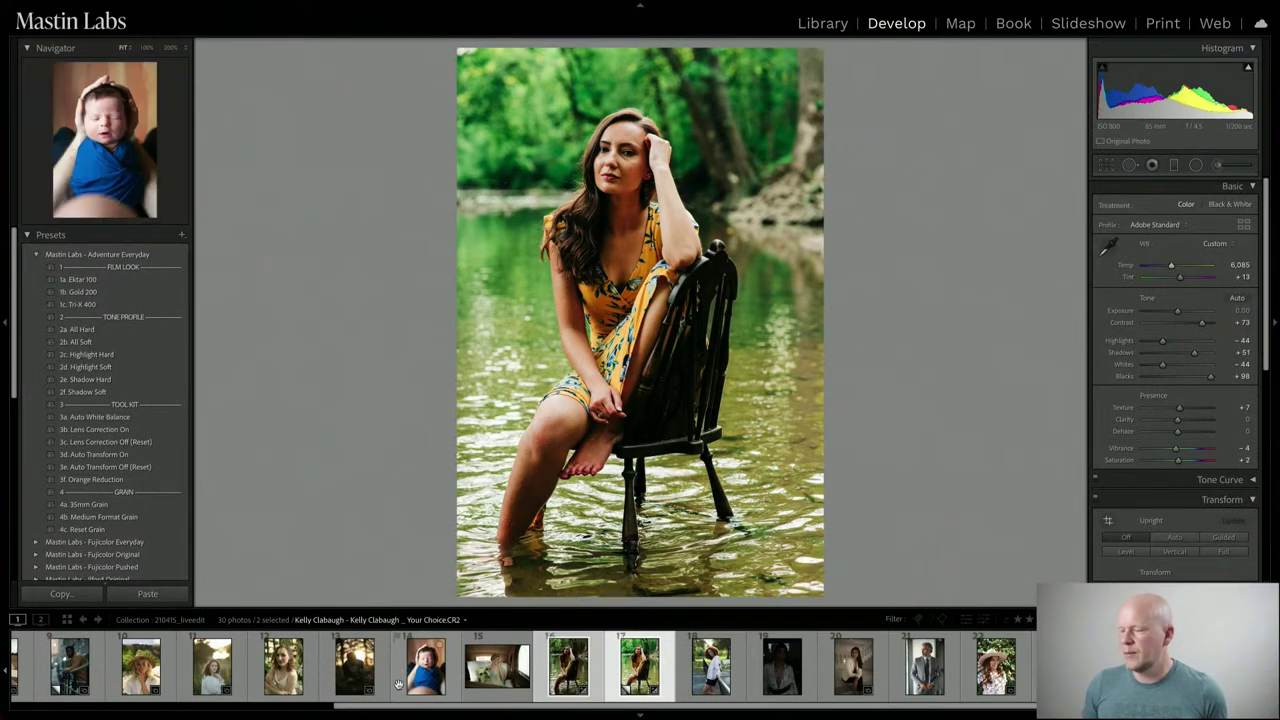
scroll(300, 678, up, 3)
scroll(297, 678, up, 8)
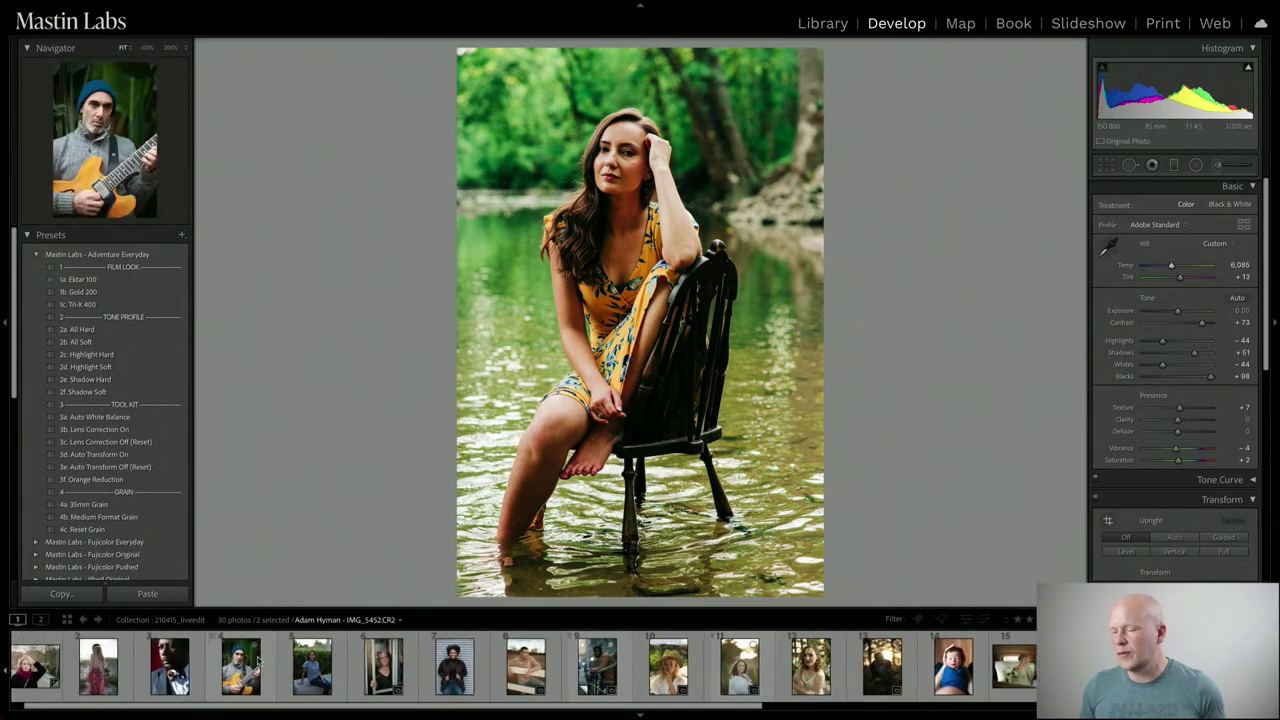
scroll(258, 662, up, 1)
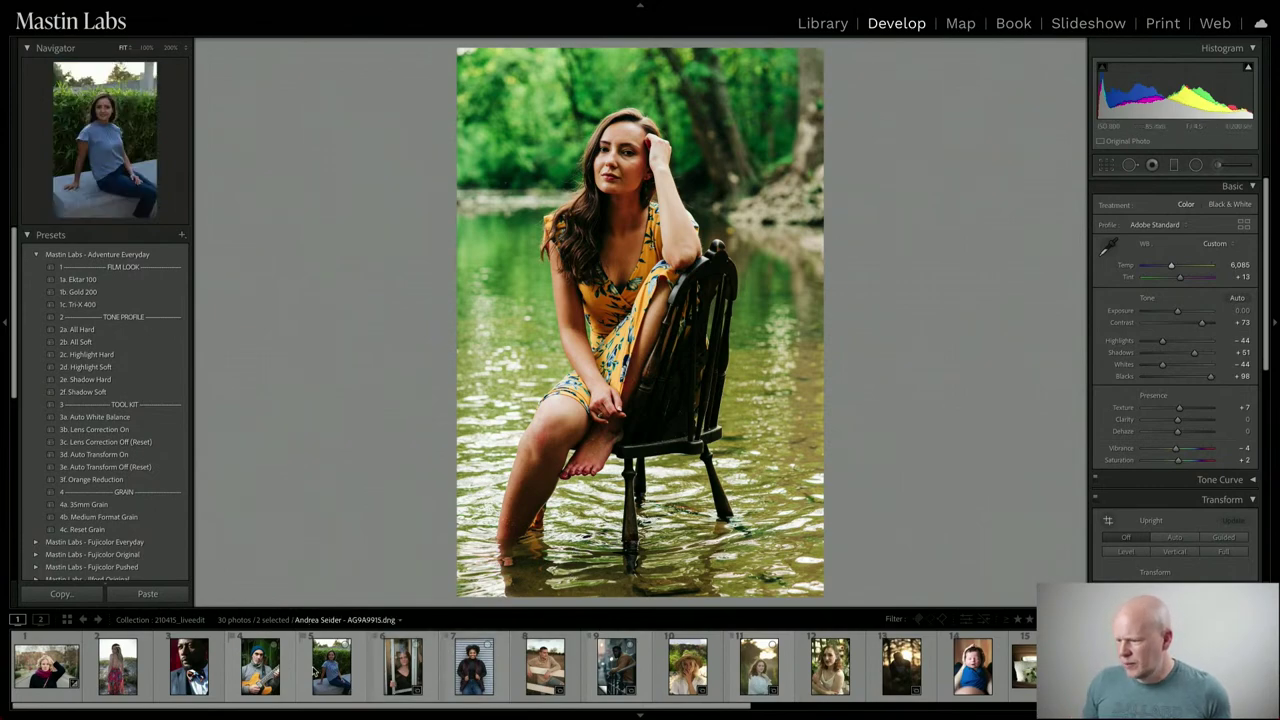
click(255, 672)
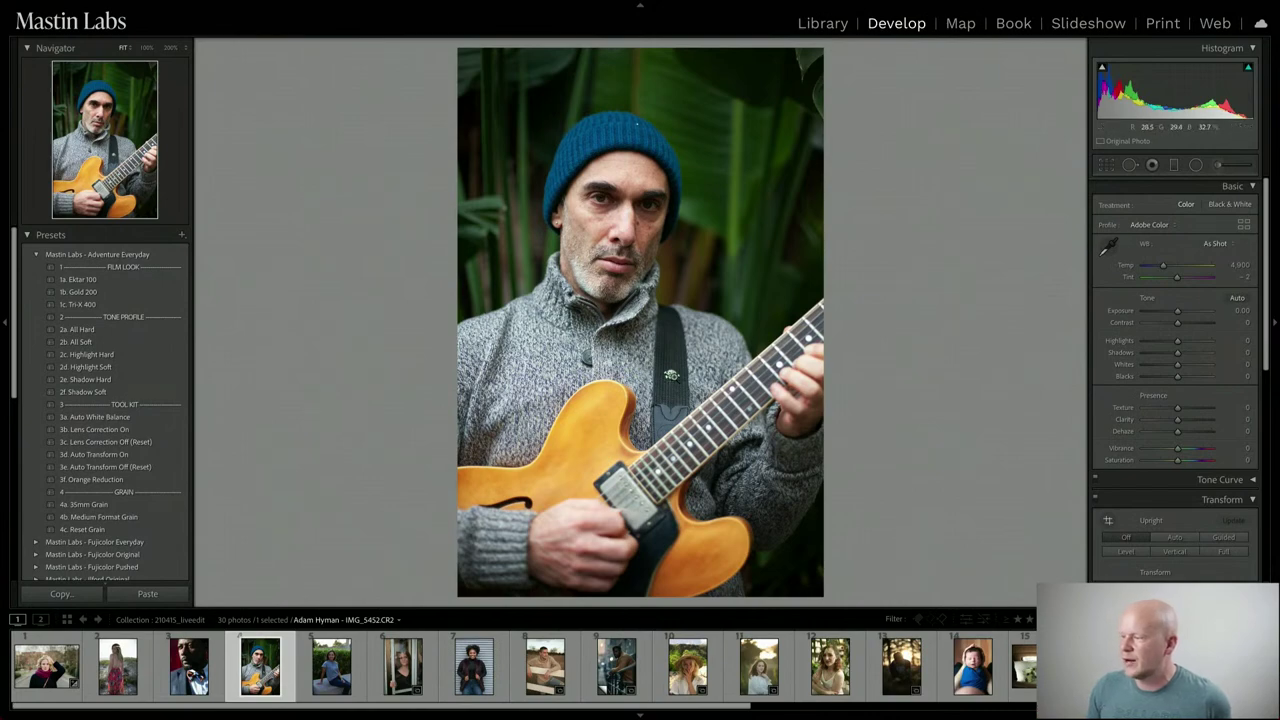
Collapse Adventure Everyday and apply Portra Pushed 1e. Portra 800 +1 to the guitar portrait
click(672, 382)
click(671, 357)
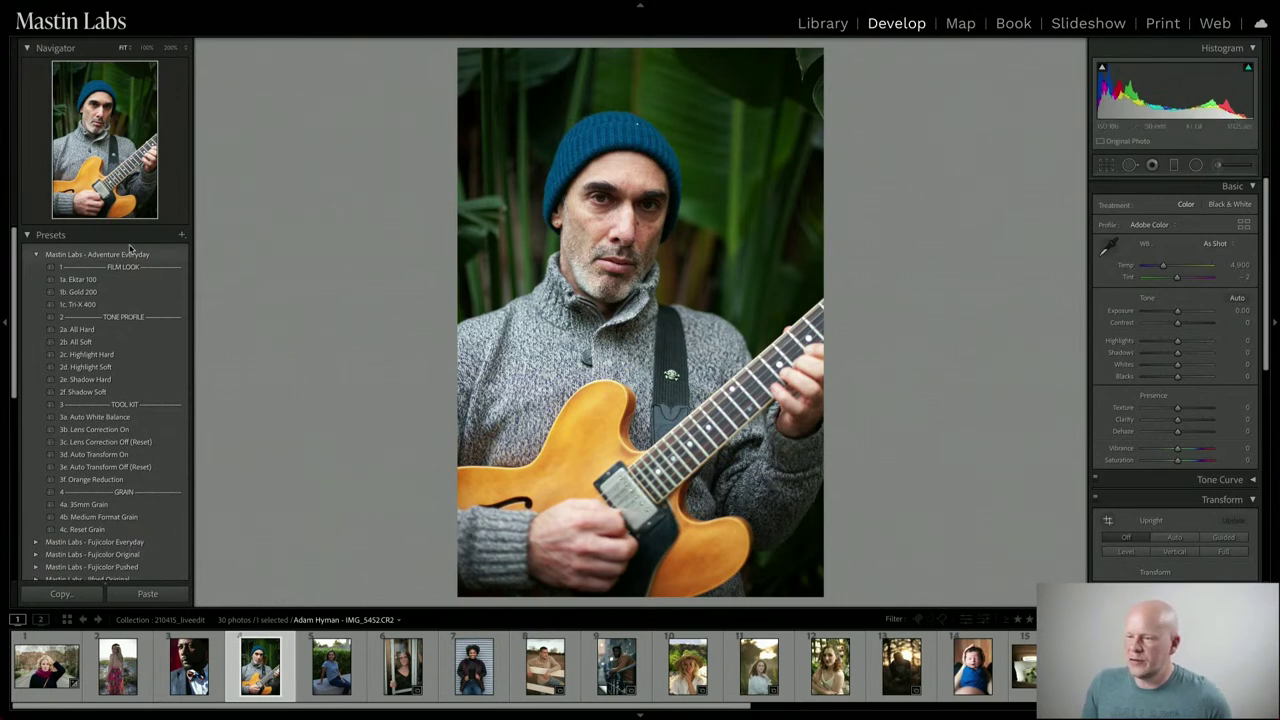
click(38, 256)
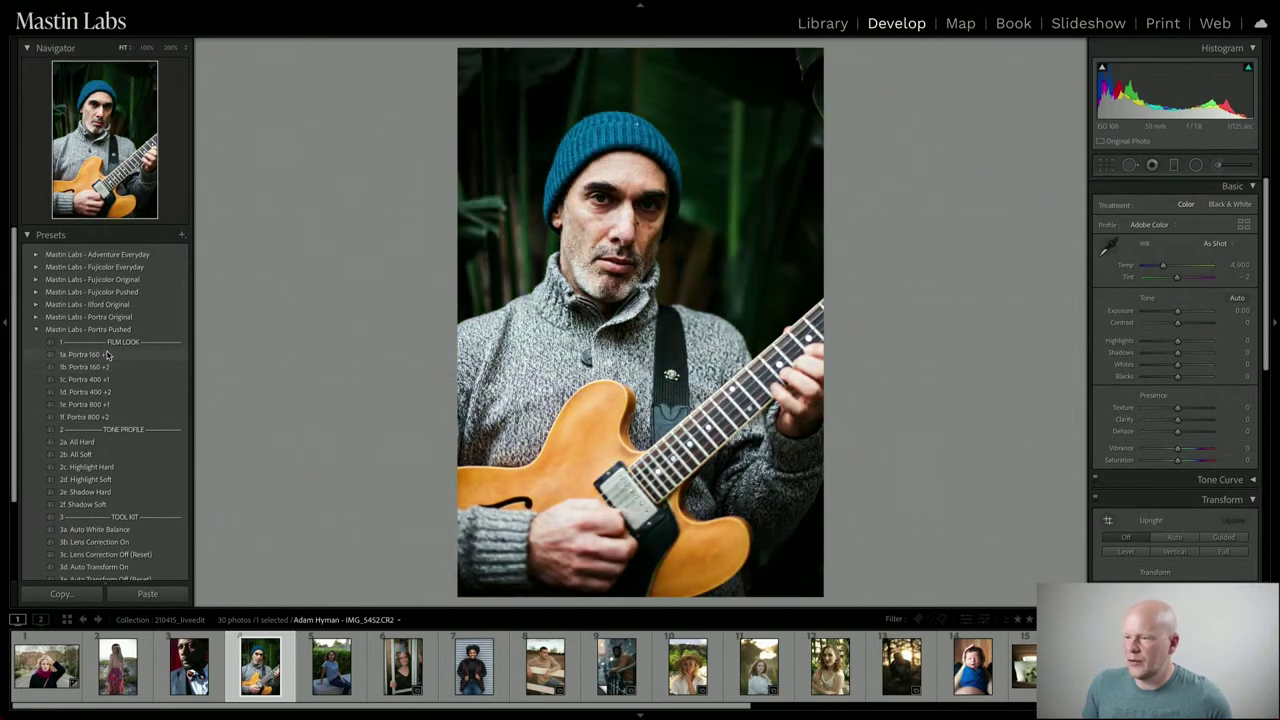
click(96, 405)
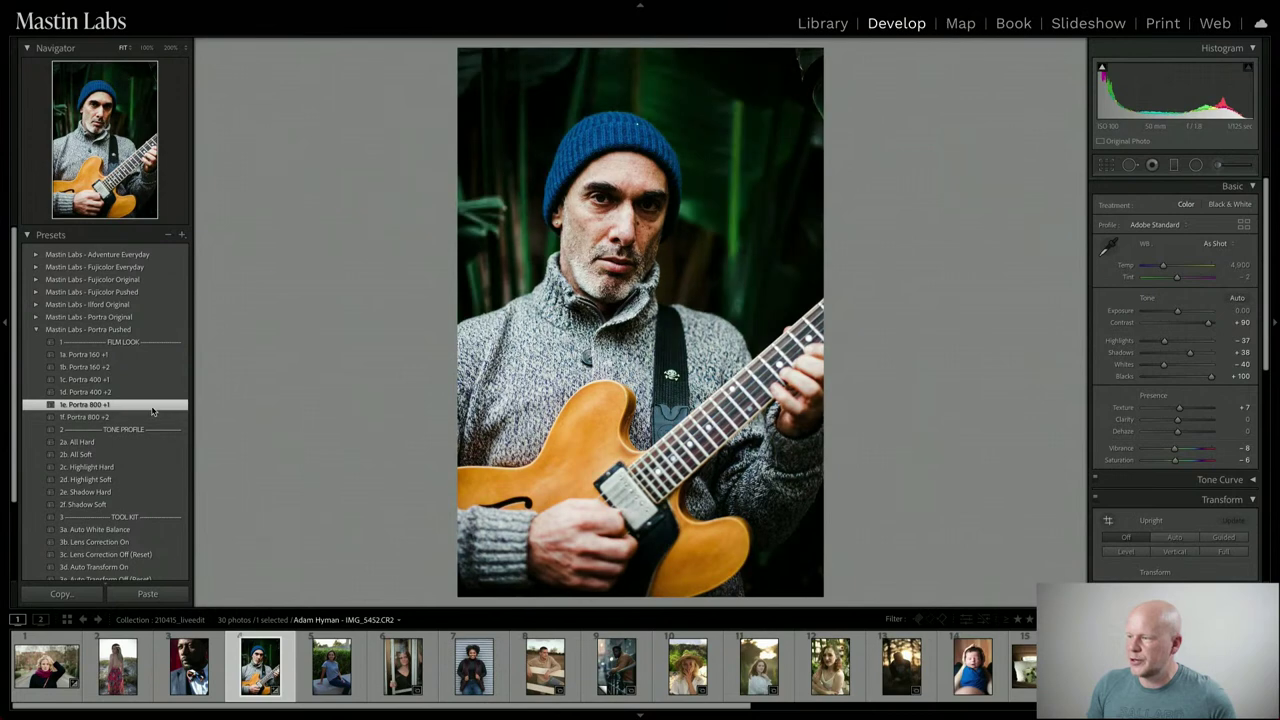
Warm the temperature to 5,613 and set tint to +1, then check Before/After
drag(1163, 266, 1167, 270)
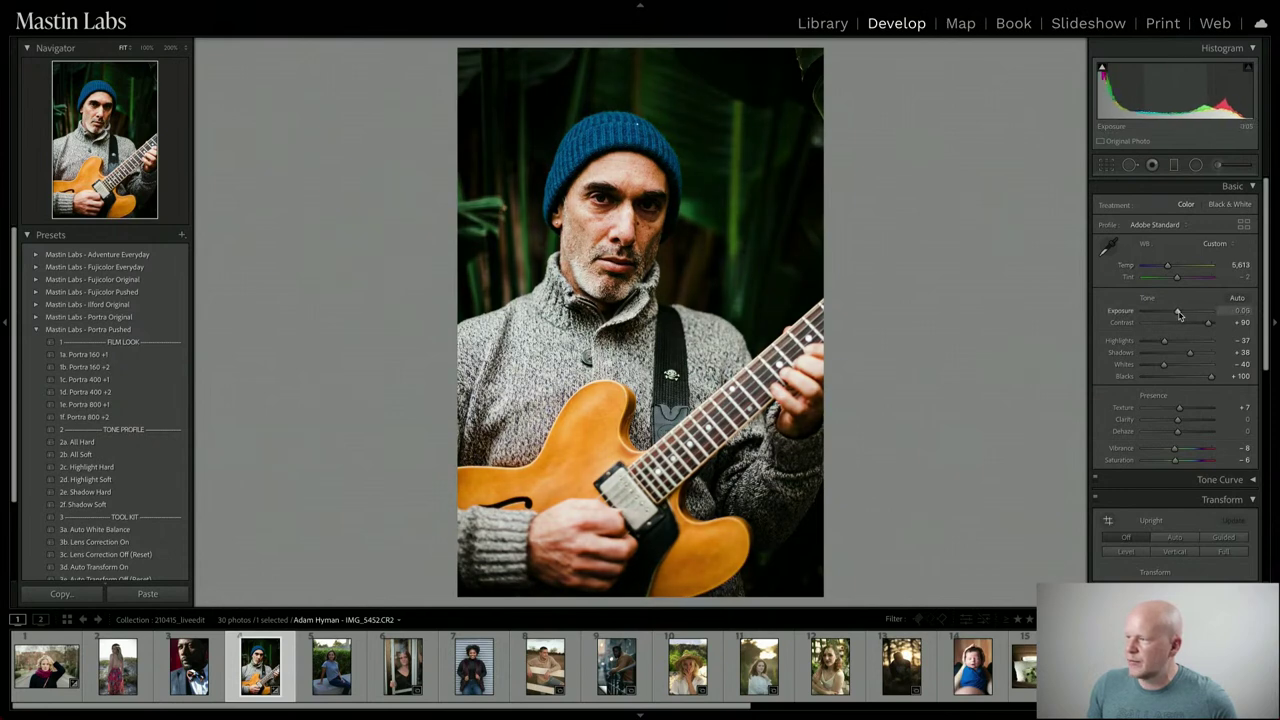
drag(1178, 282, 1180, 281)
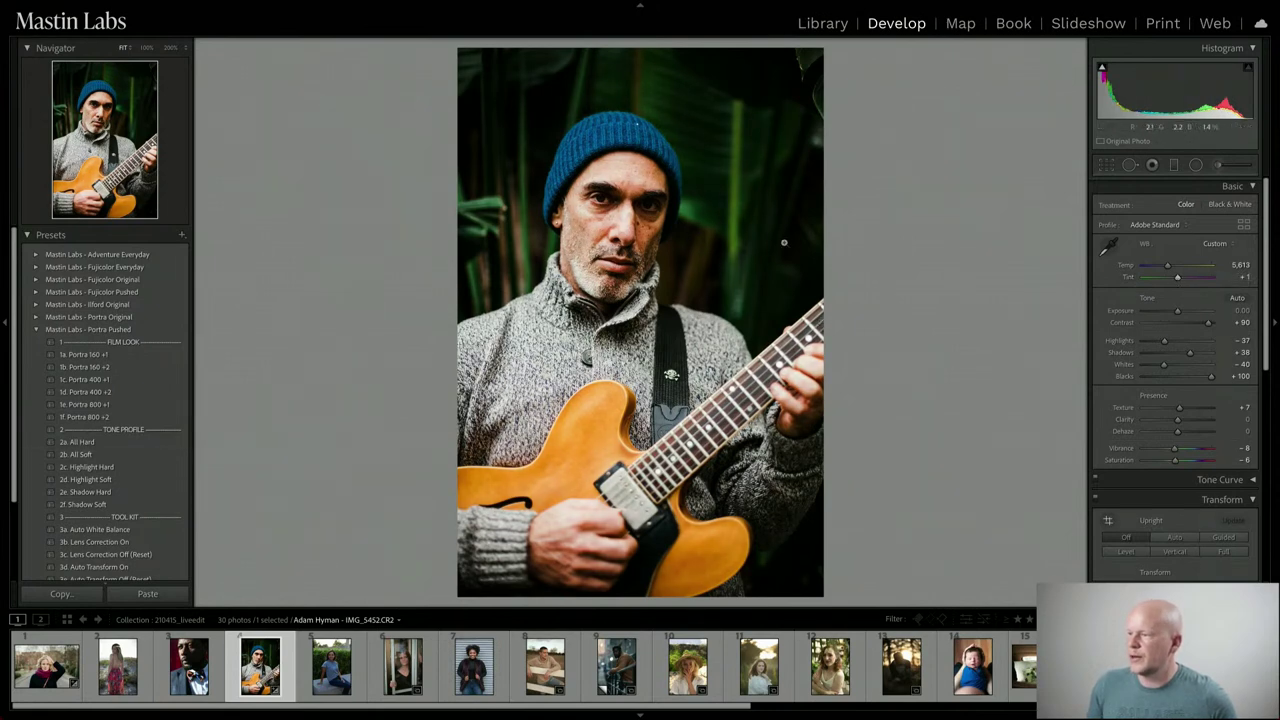
key(y)
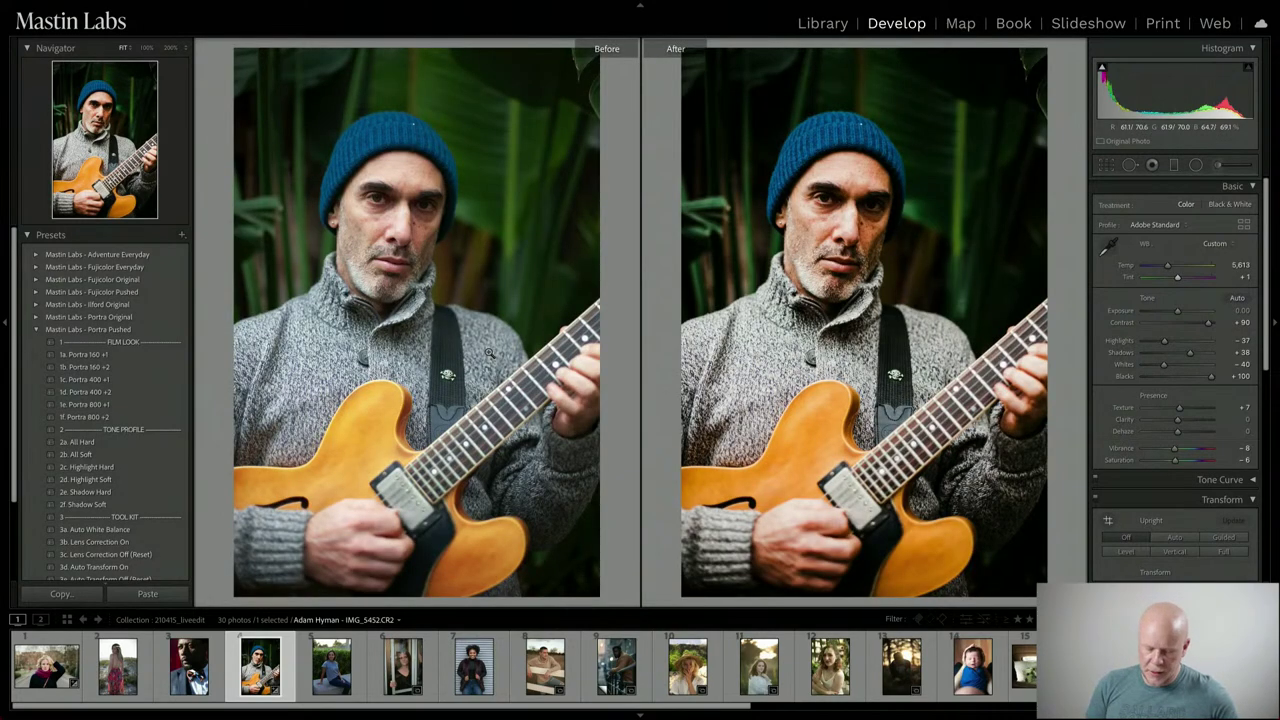
Exit Before/After, create a reset virtual copy (Copy 1), and expand the Ilford Original presets
key(y)
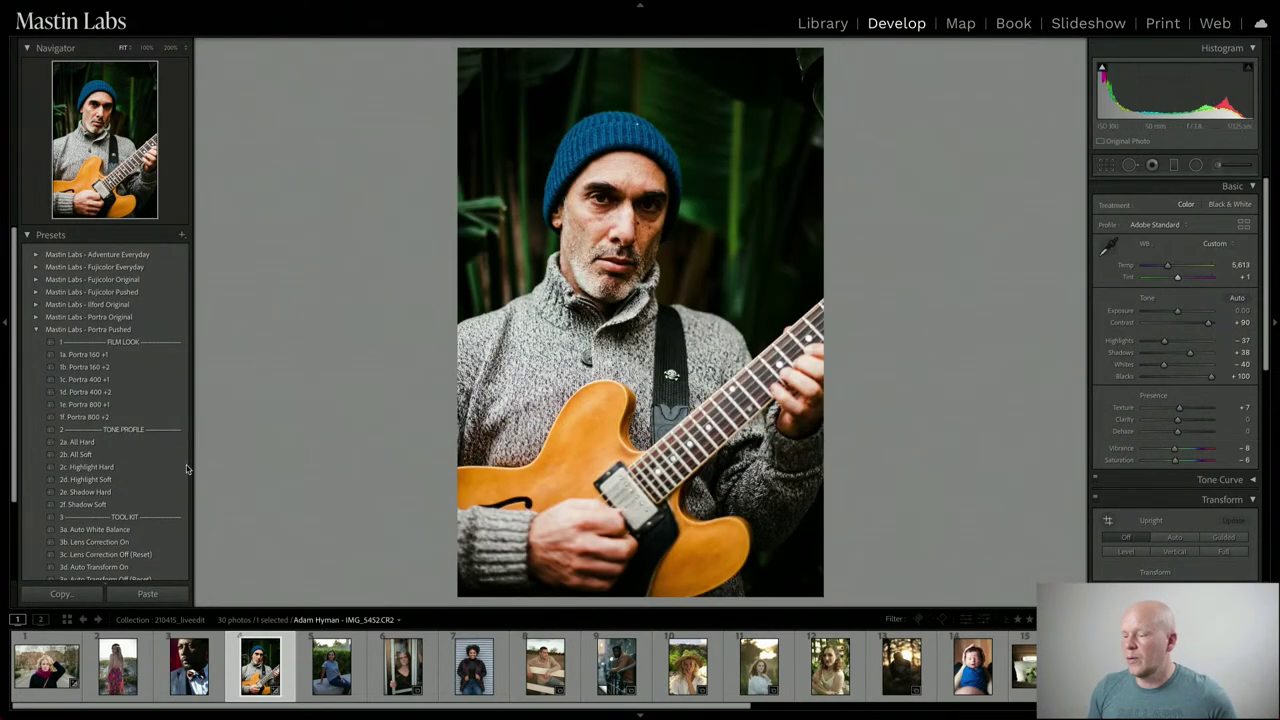
right_click(262, 662)
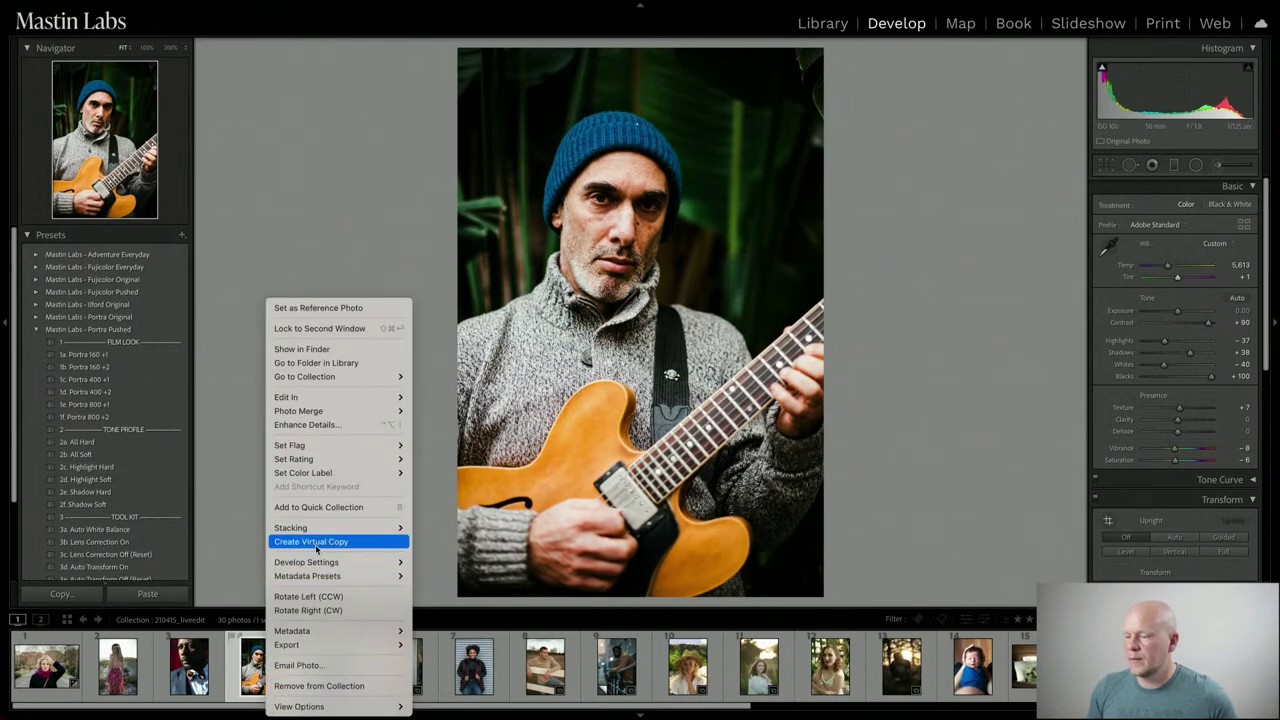
key(Escape)
key(ctrl+apostrophe)
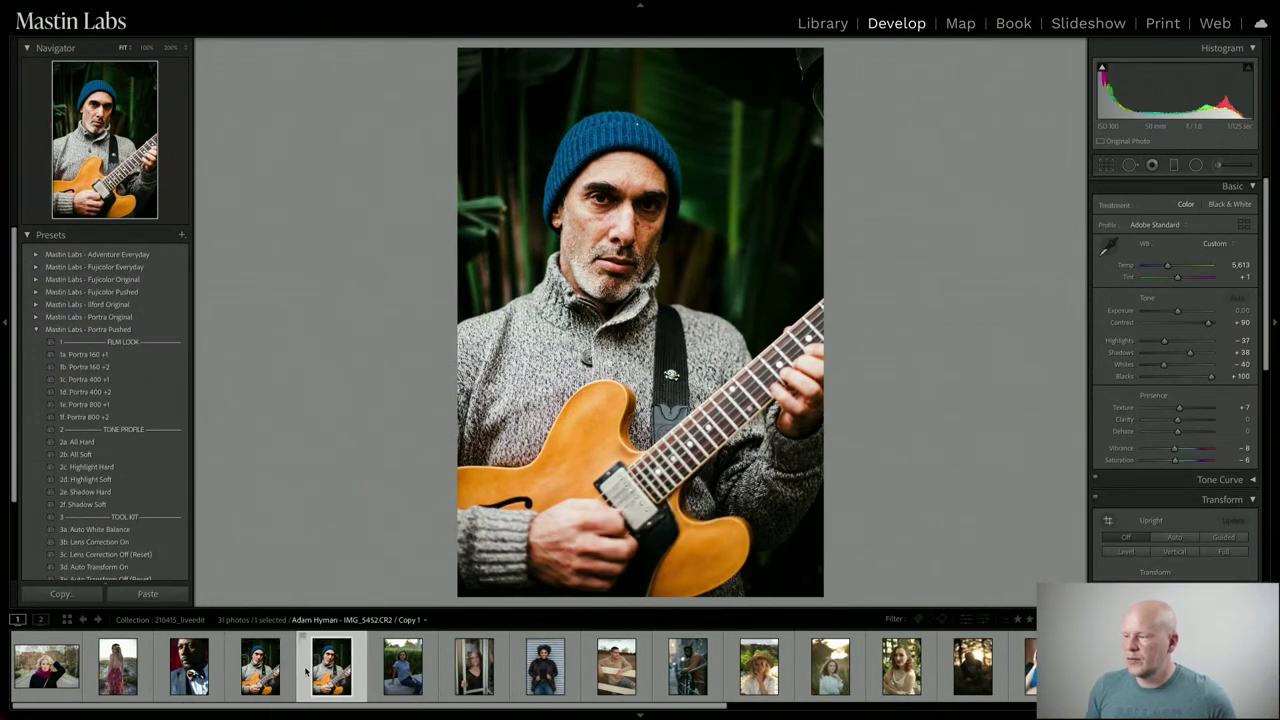
key(ctrl+shift+r)
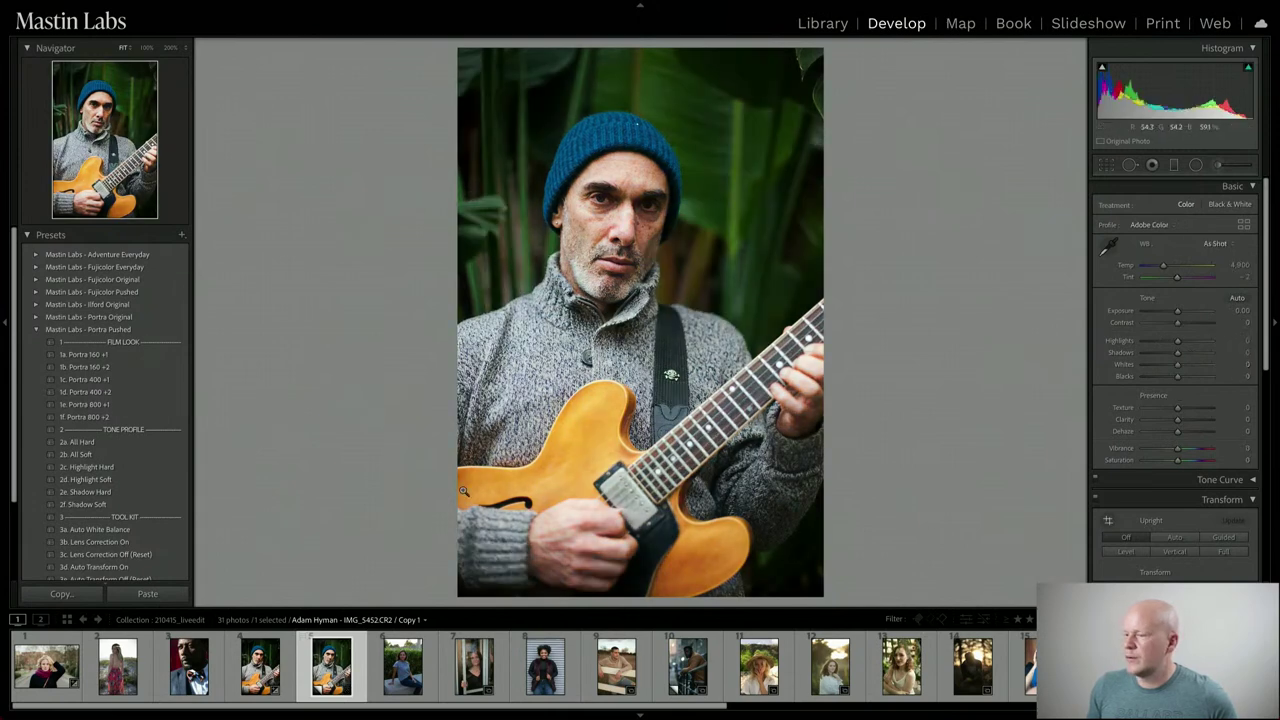
click(37, 330)
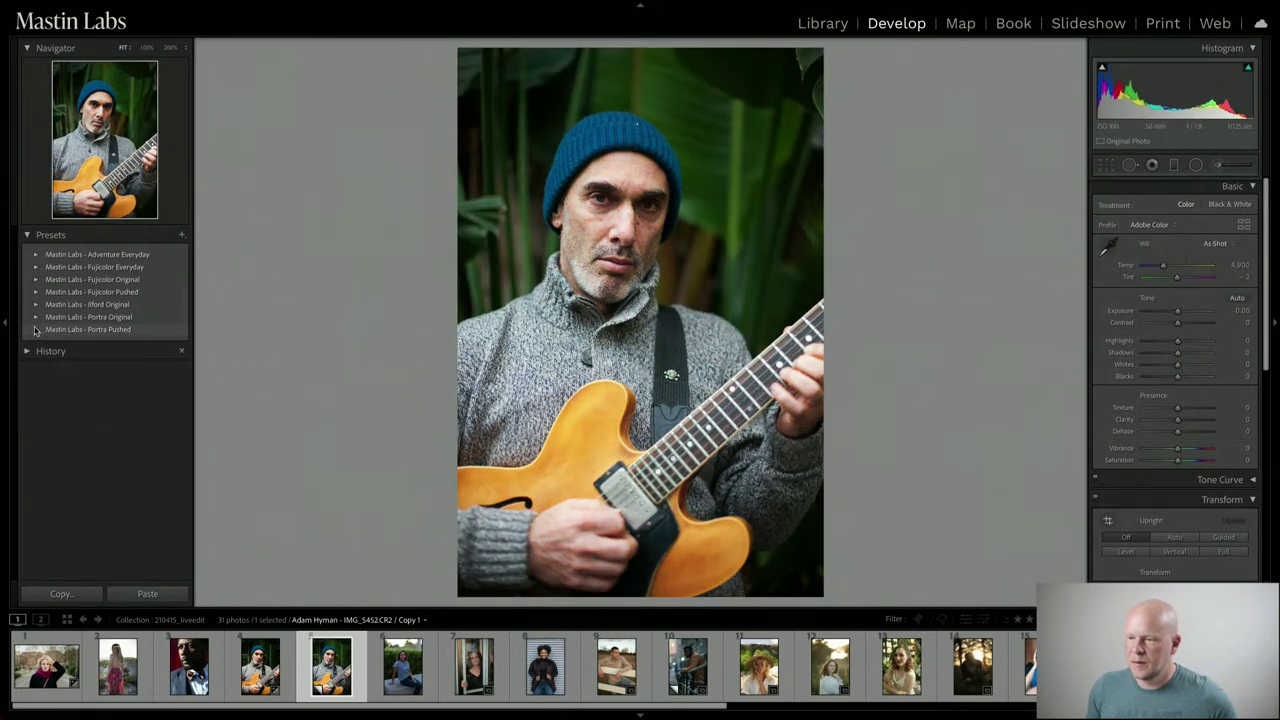
click(35, 305)
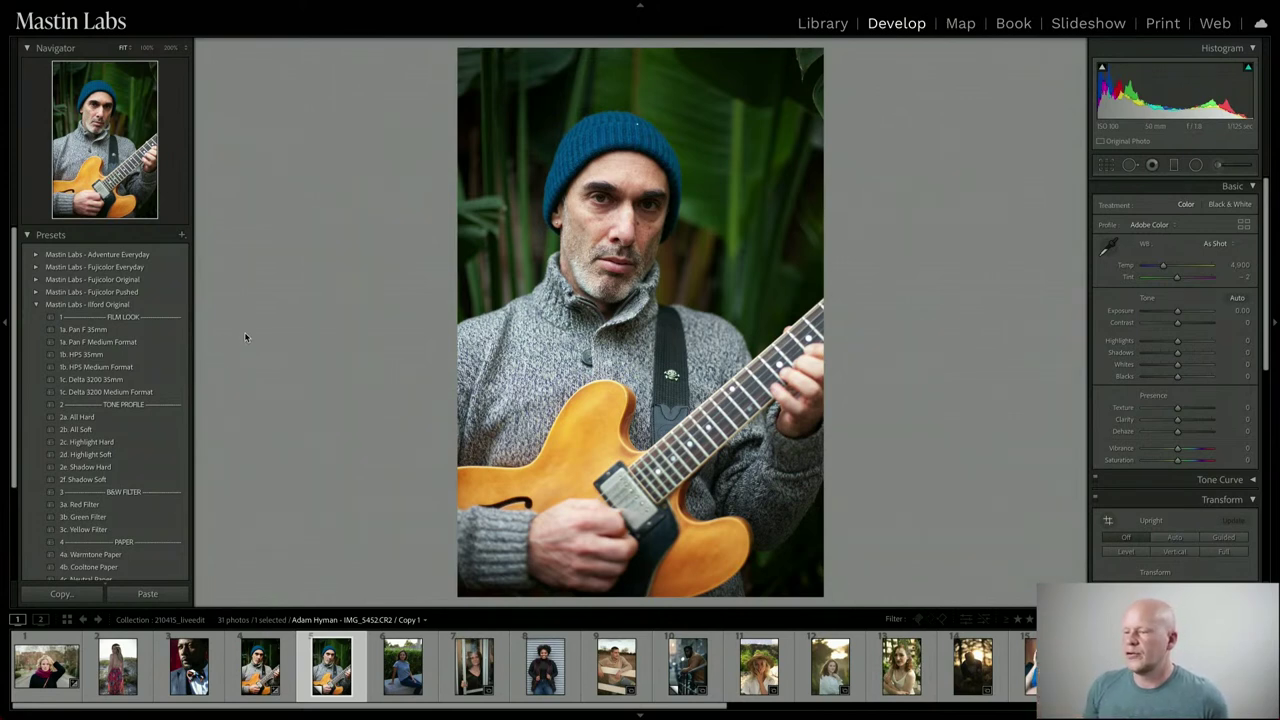
Apply the Ilford 1a. Pan F 35mm and 2b. All Soft presets, then zoom to 200%
click(166, 330)
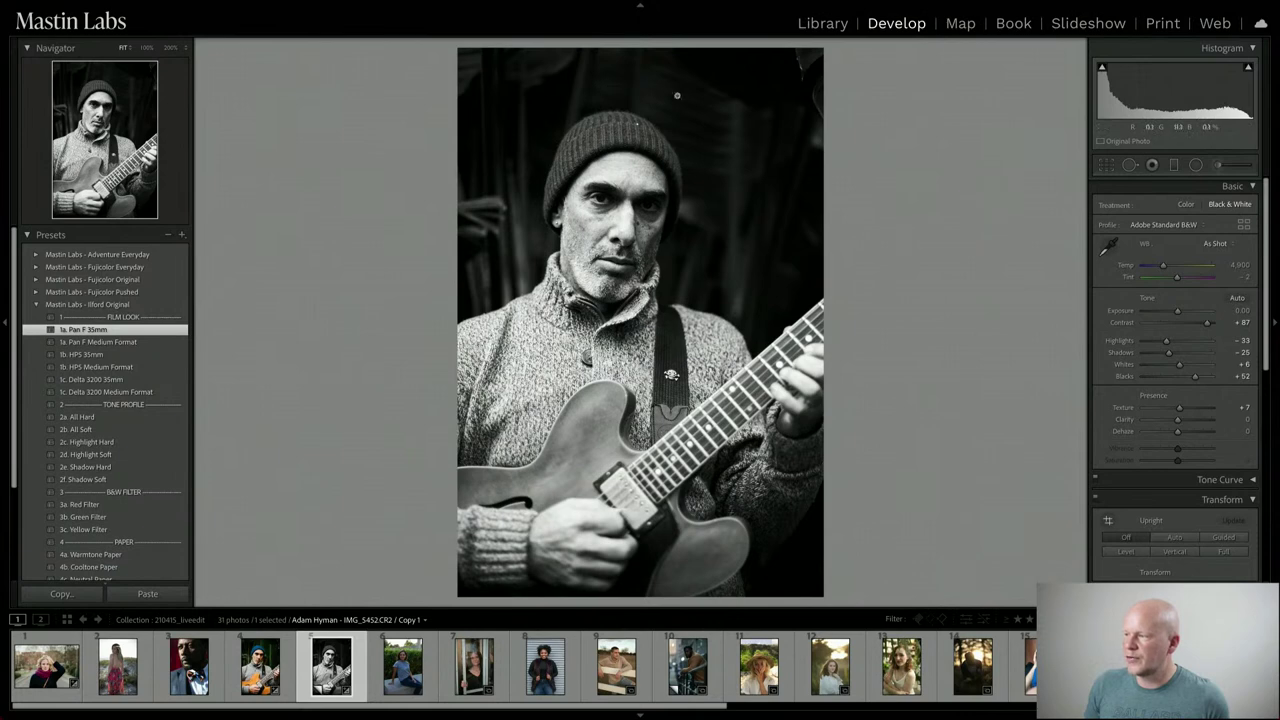
click(165, 430)
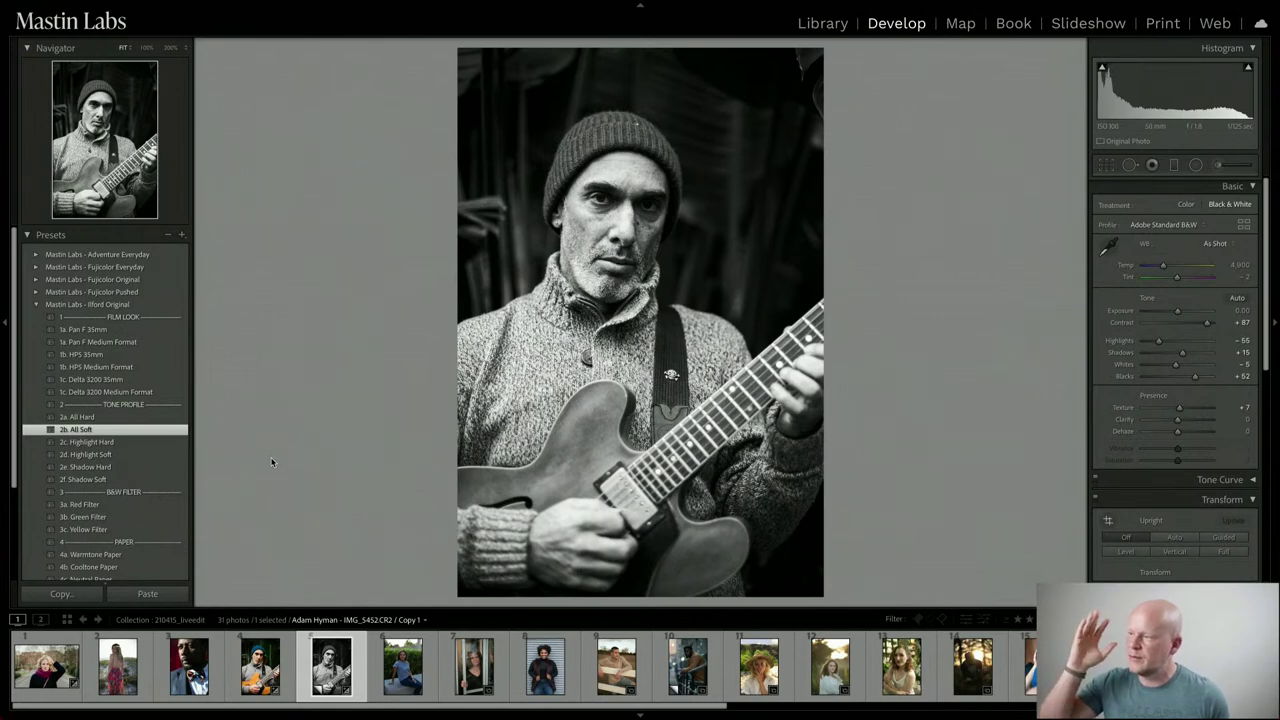
click(579, 291)
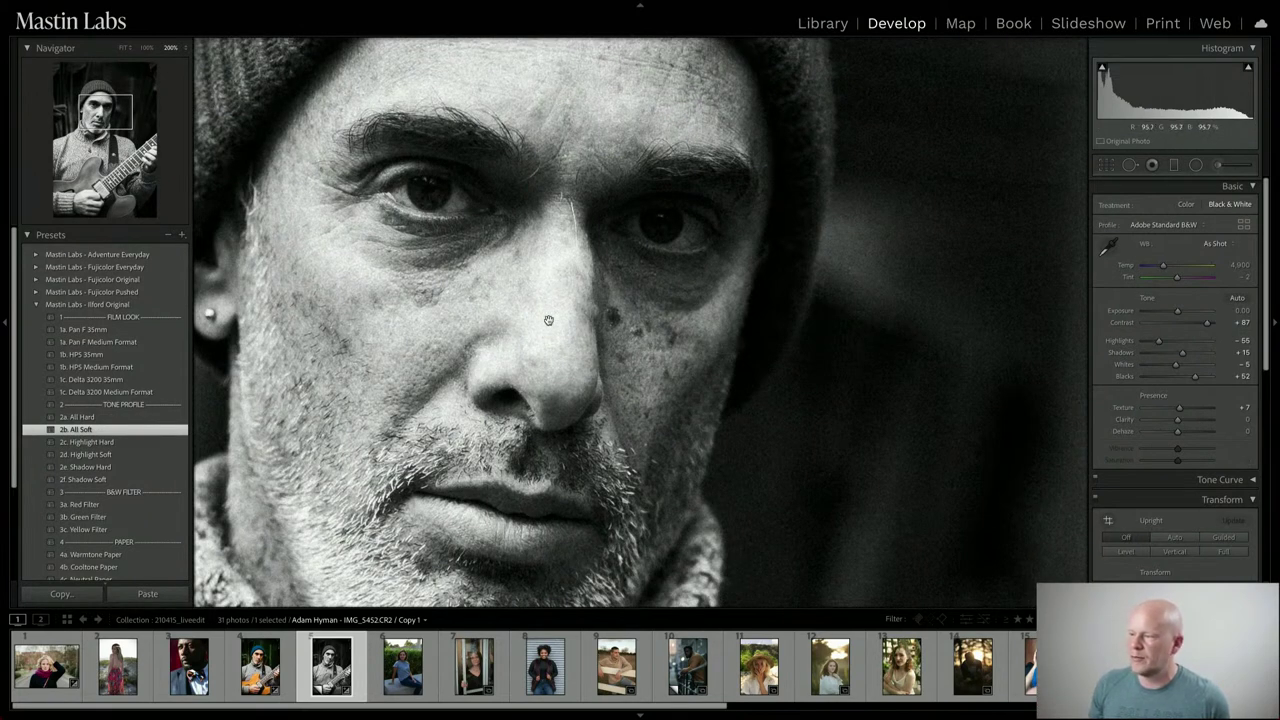
Pan across the face at 200% zoom, then return to Fit view
drag(863, 323, 674, 334)
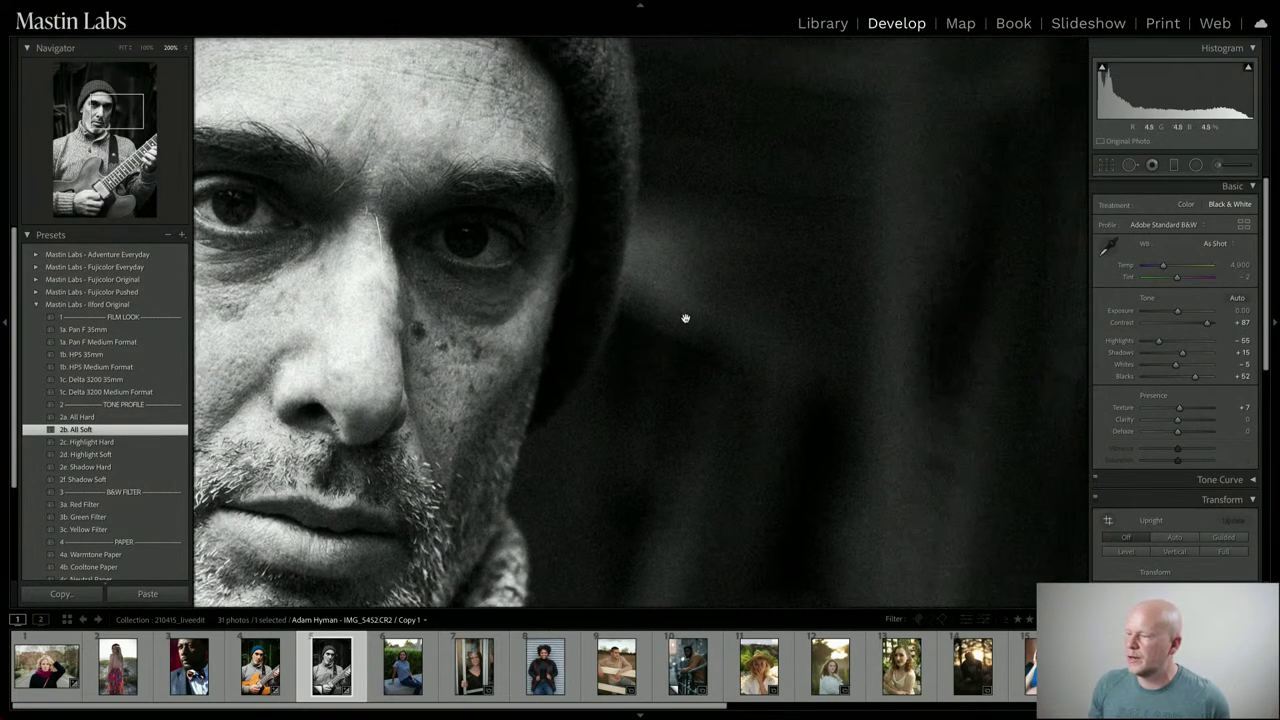
click(466, 374)
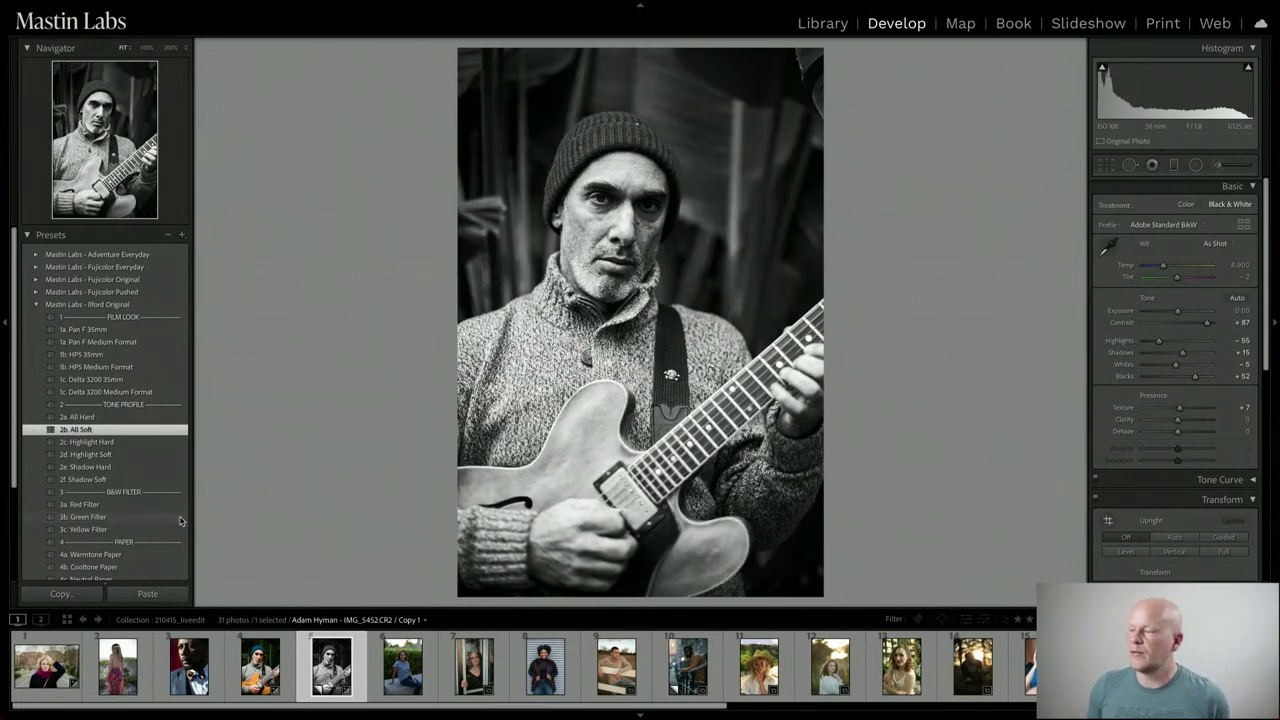
Apply the 3b. Green Filter and 4a. Warmtone Paper presets, then view Before/After
click(164, 518)
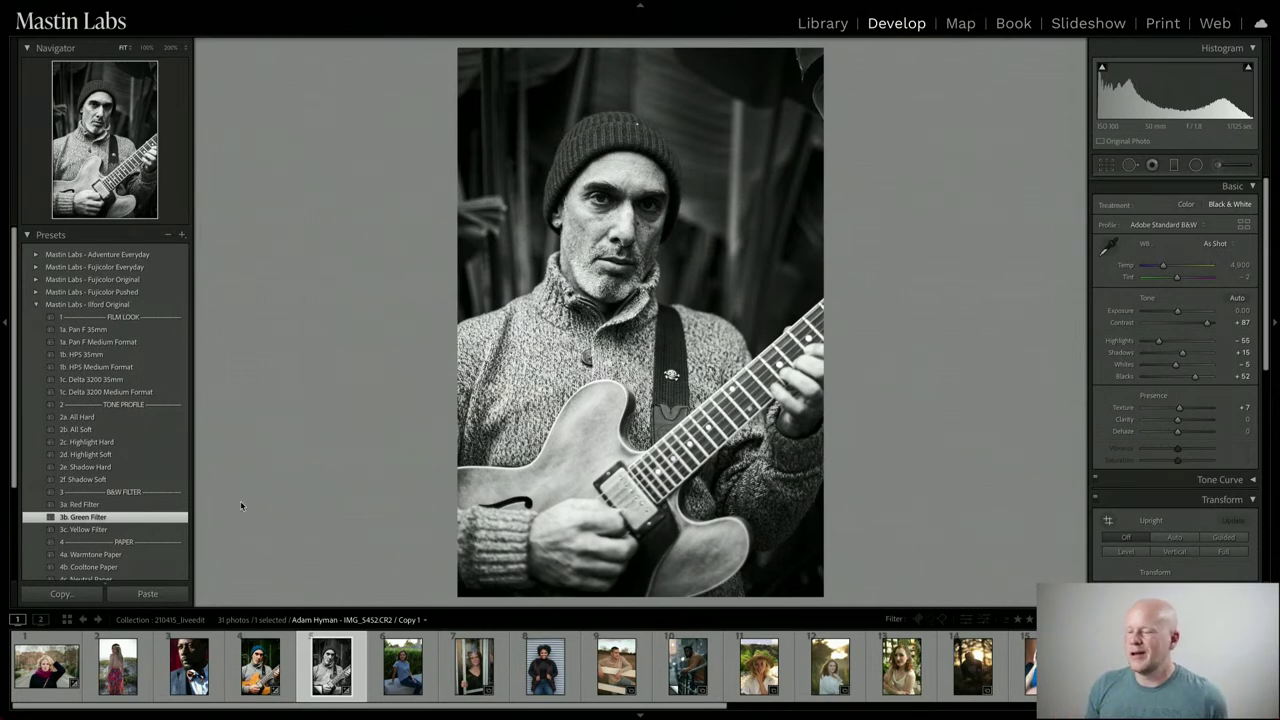
scroll(150, 510, down, 1)
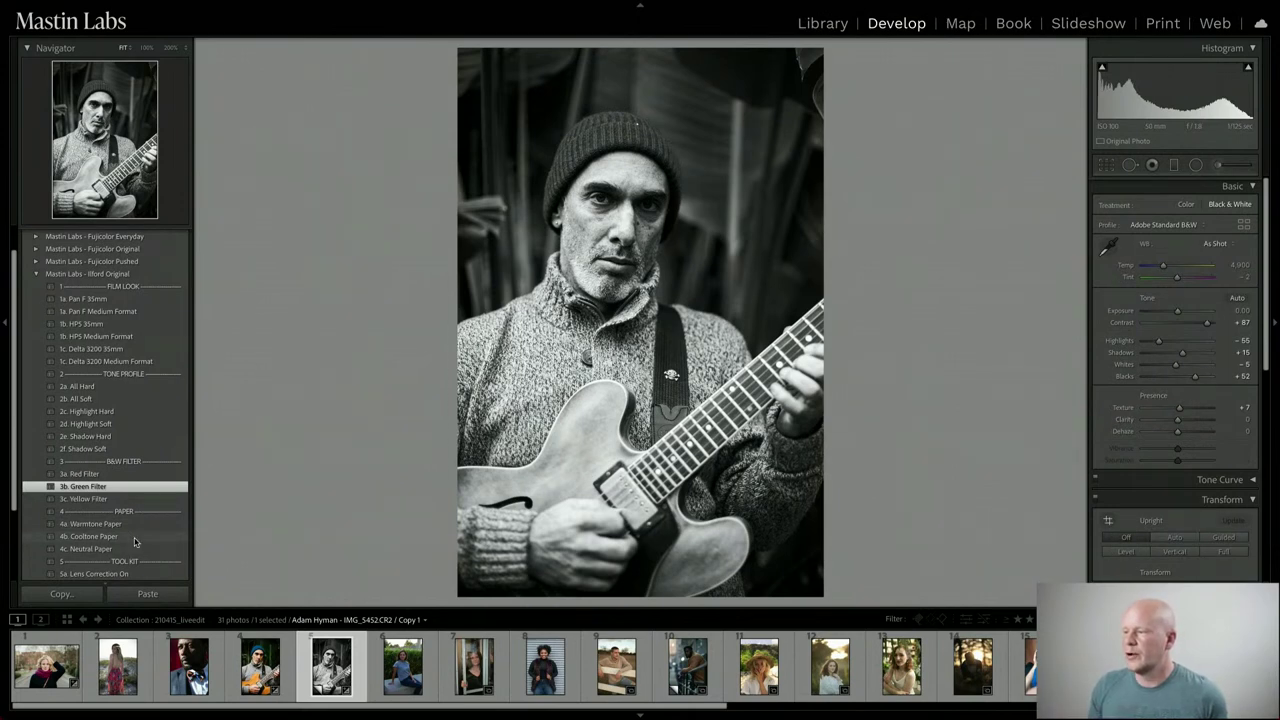
click(128, 523)
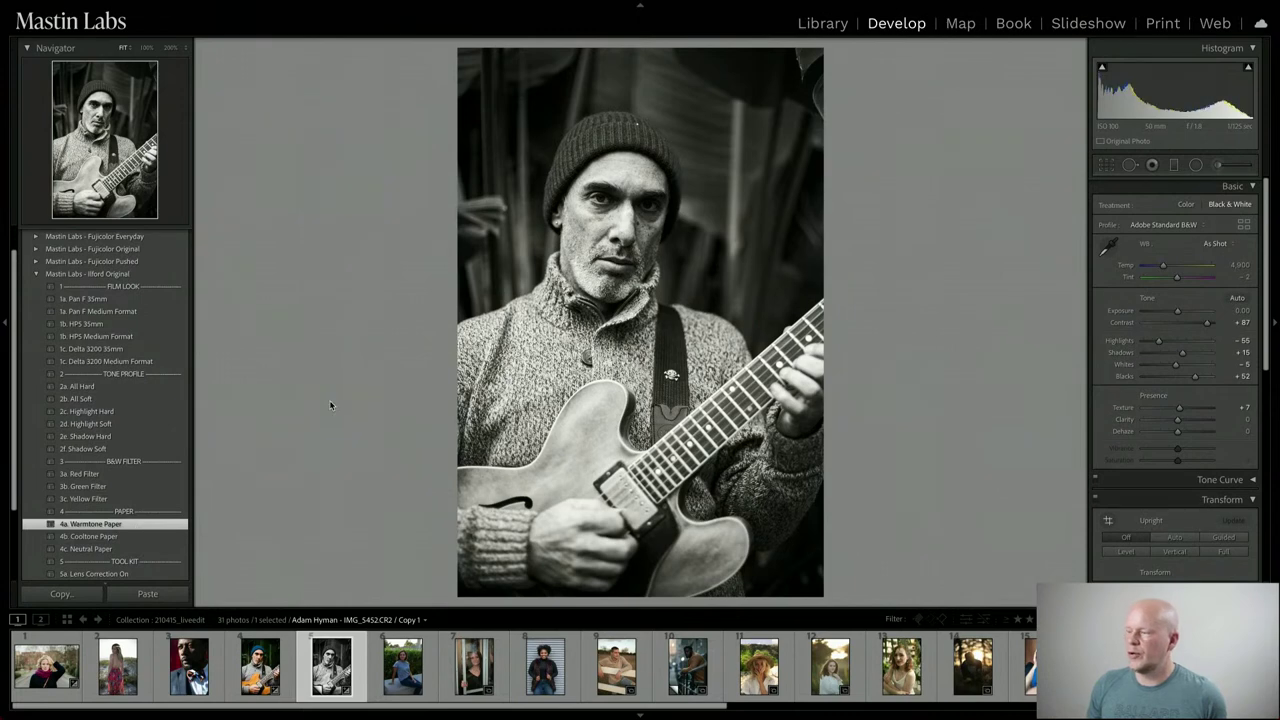
key(y)
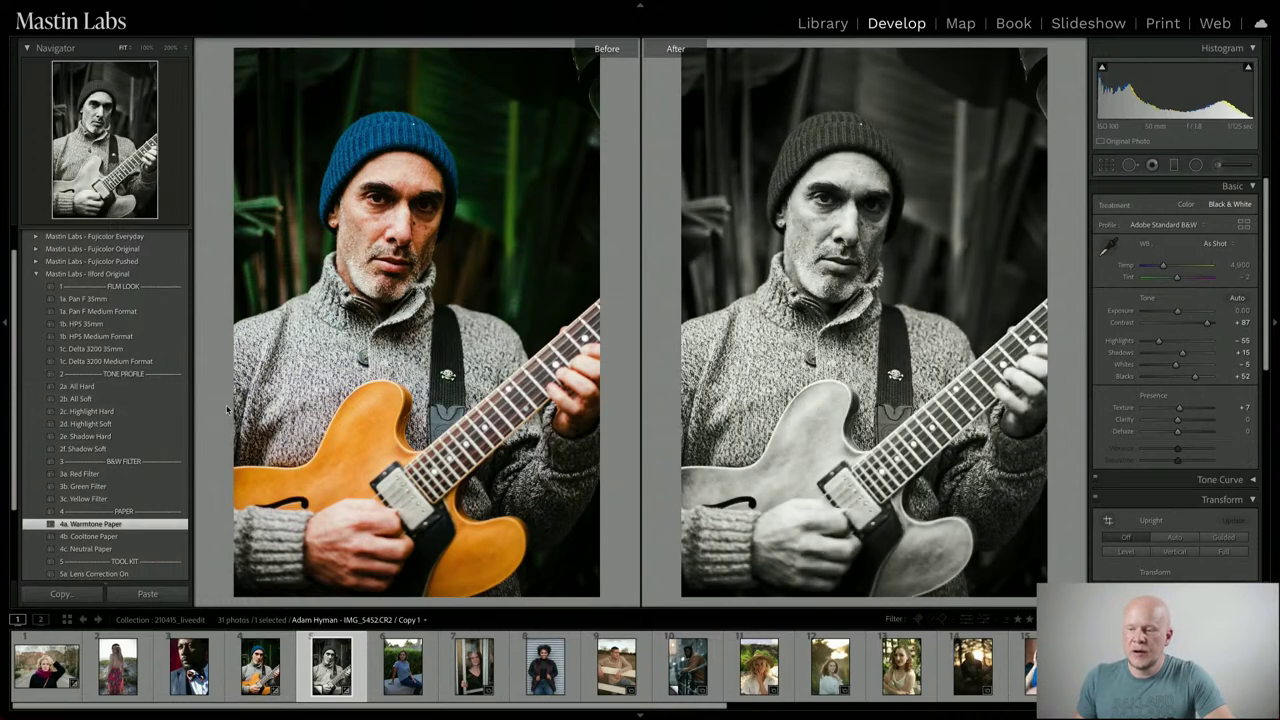
click(159, 401)
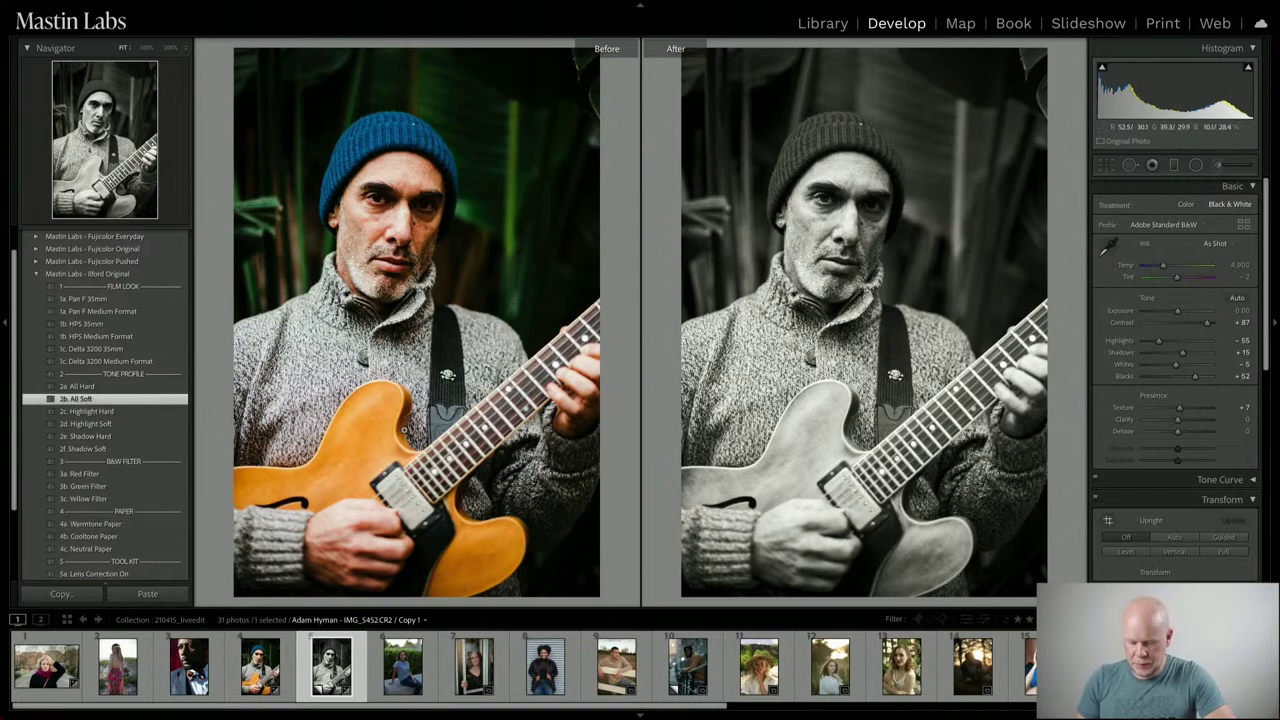
key(y)
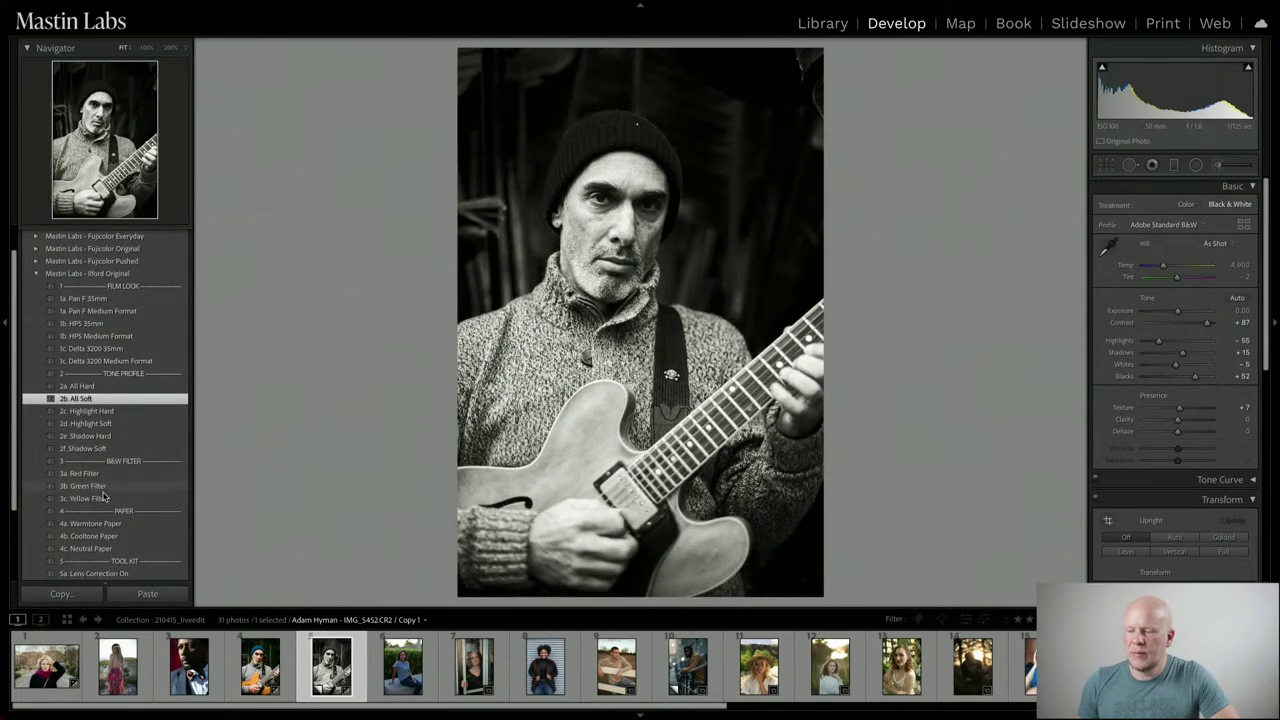
scroll(145, 543, down, 1)
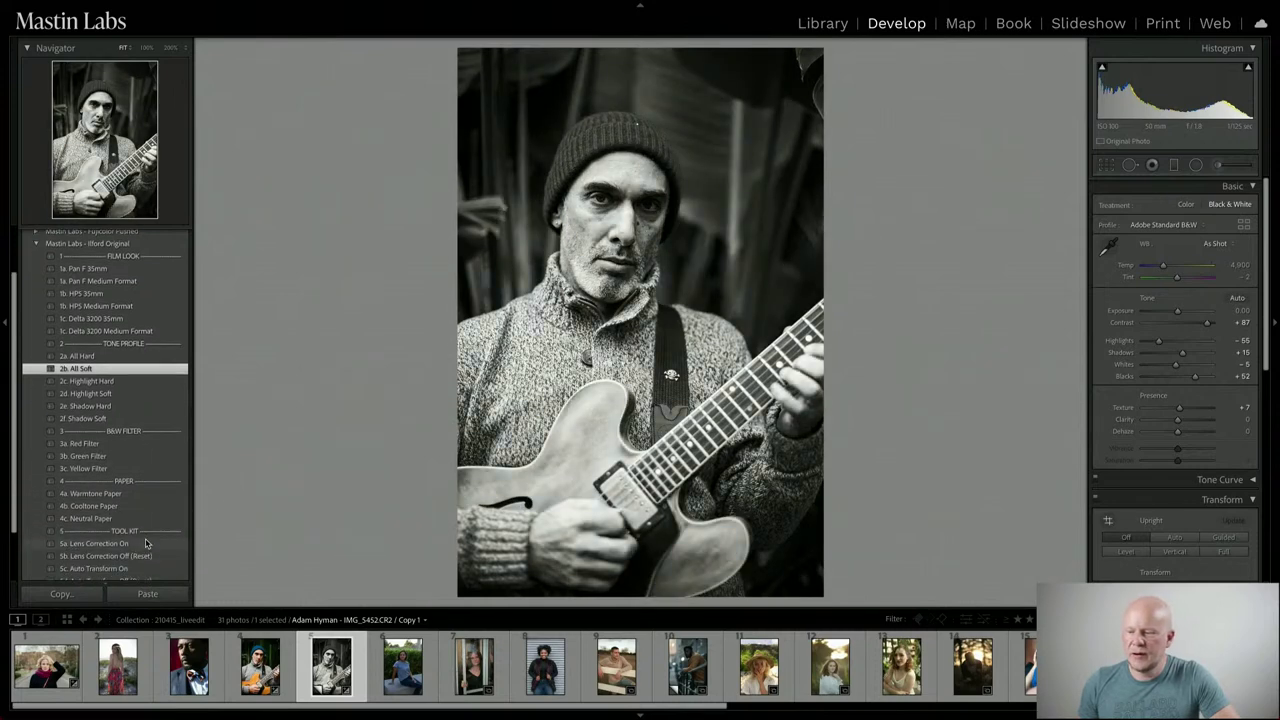
scroll(145, 543, down, 3)
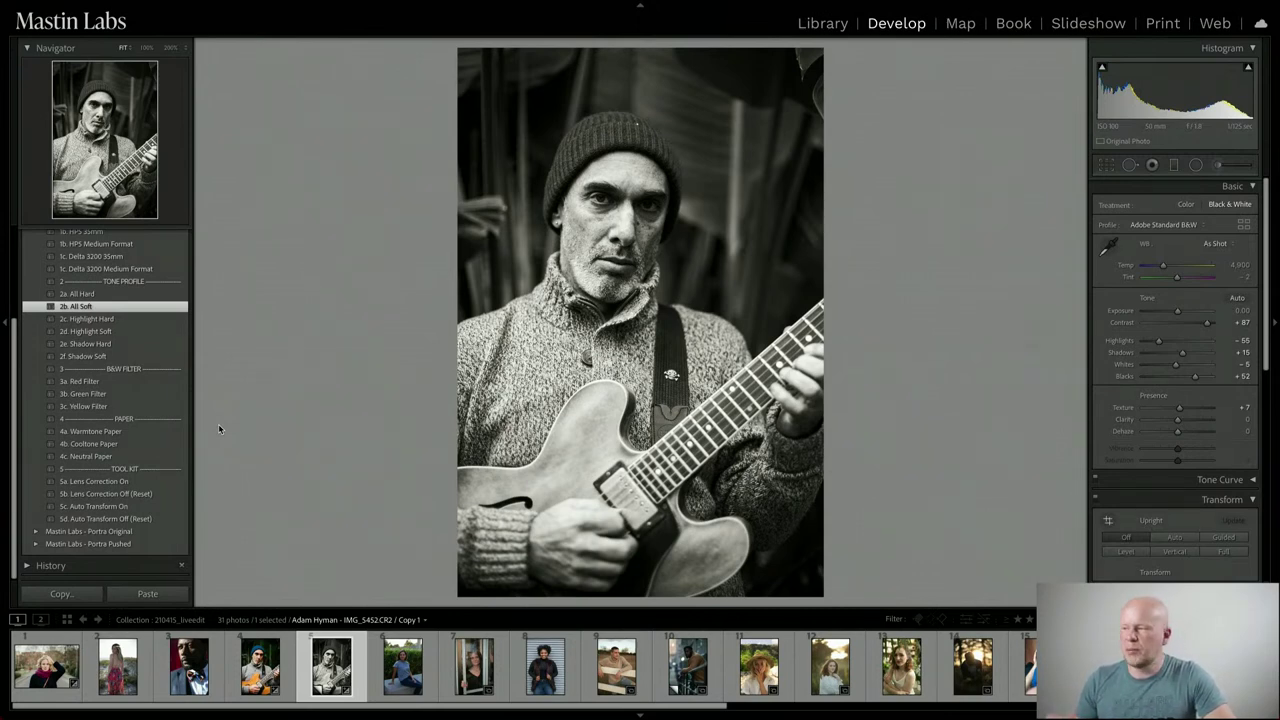
At 200% zoom, heal the beanie's white speck with a 100-opacity spot, then return to Fit
click(620, 130)
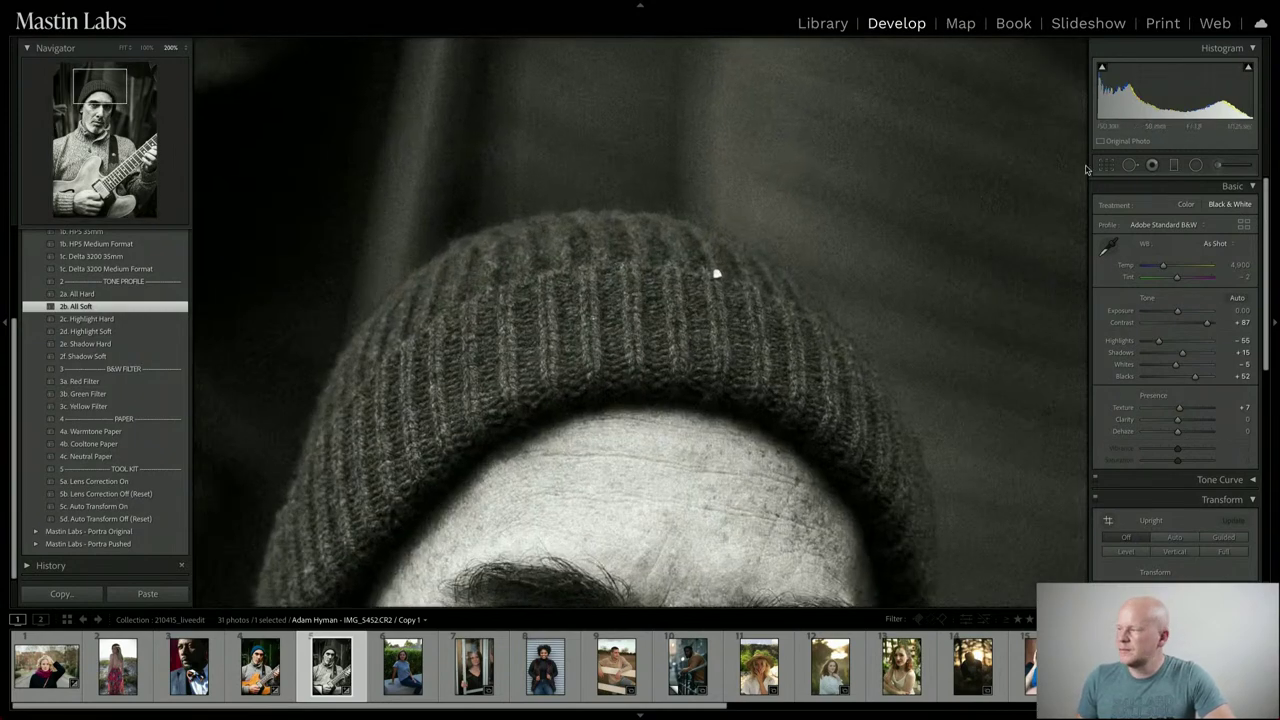
click(1130, 165)
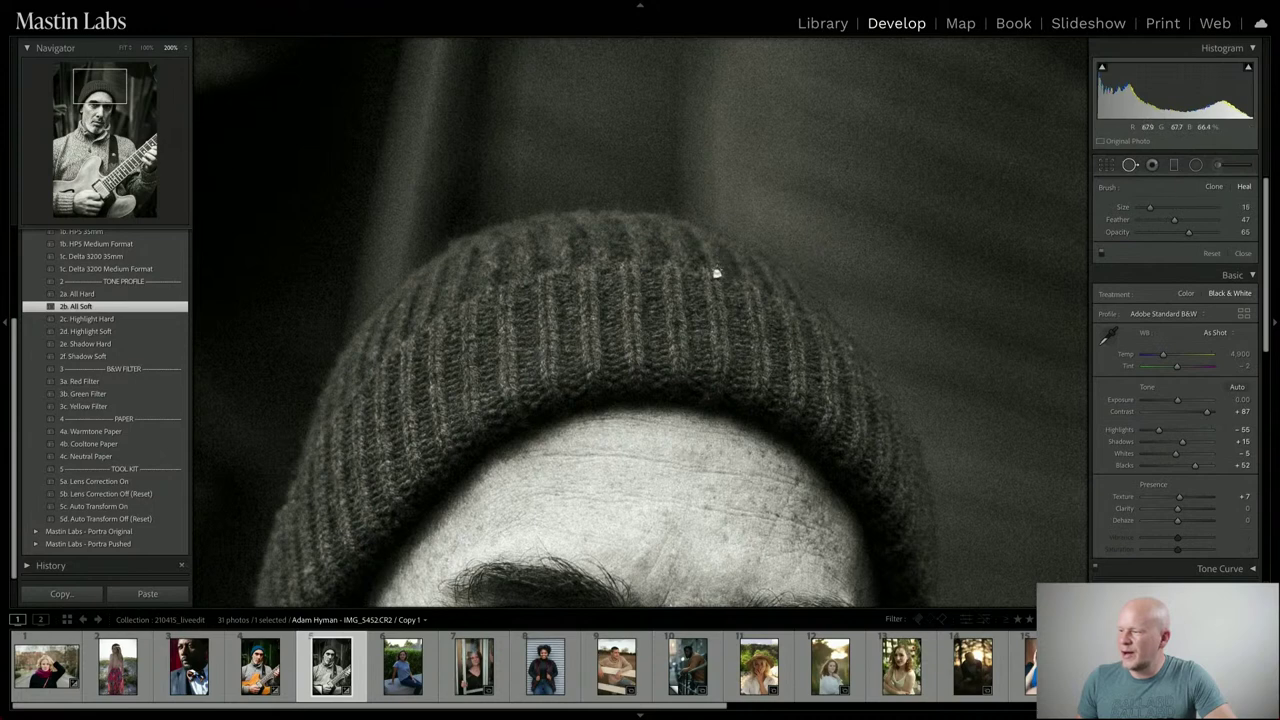
click(716, 272)
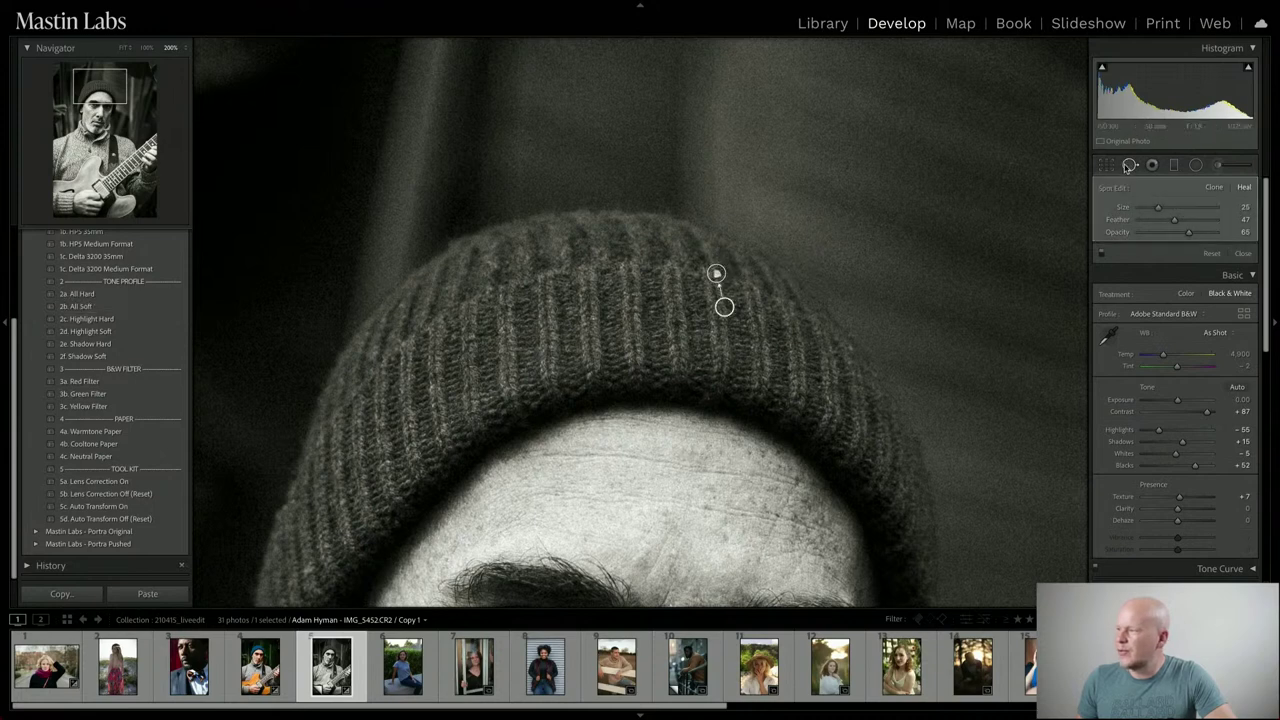
drag(1193, 235, 1218, 233)
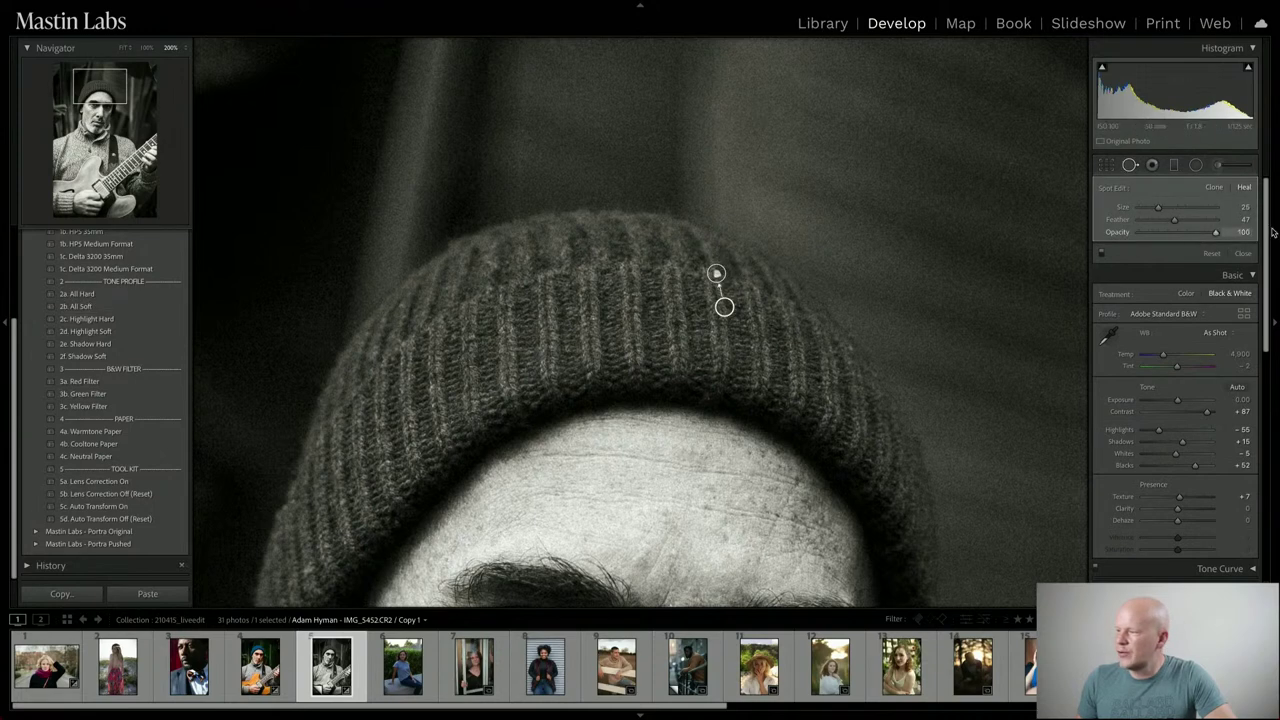
click(1152, 166)
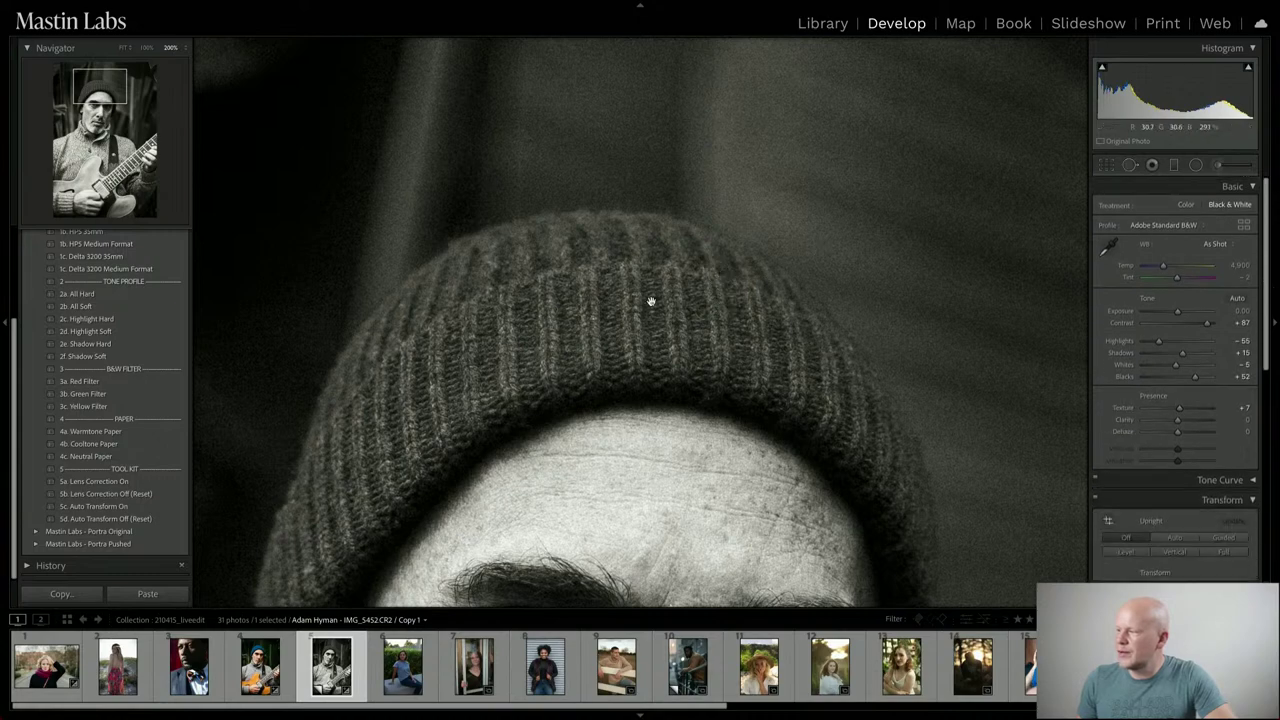
click(652, 303)
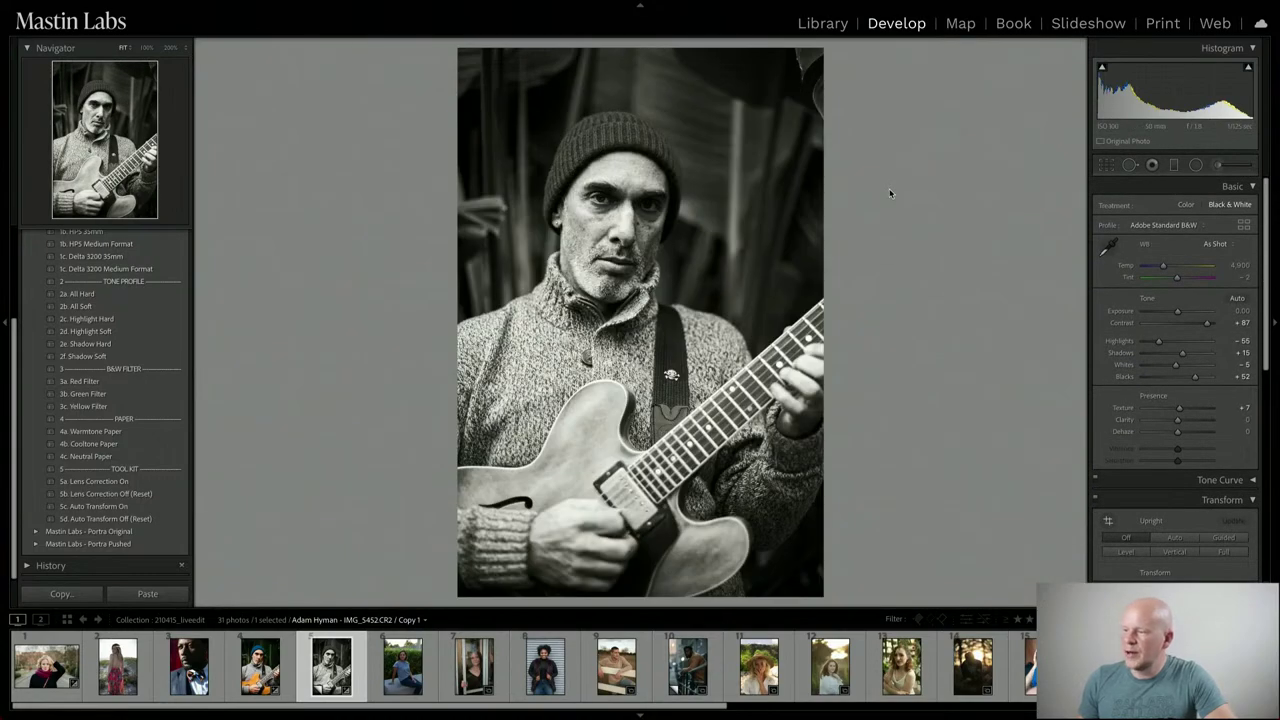
Set up the Adjustment Brush with the Burn (Darken) effect at Exposure -0.65
click(1216, 166)
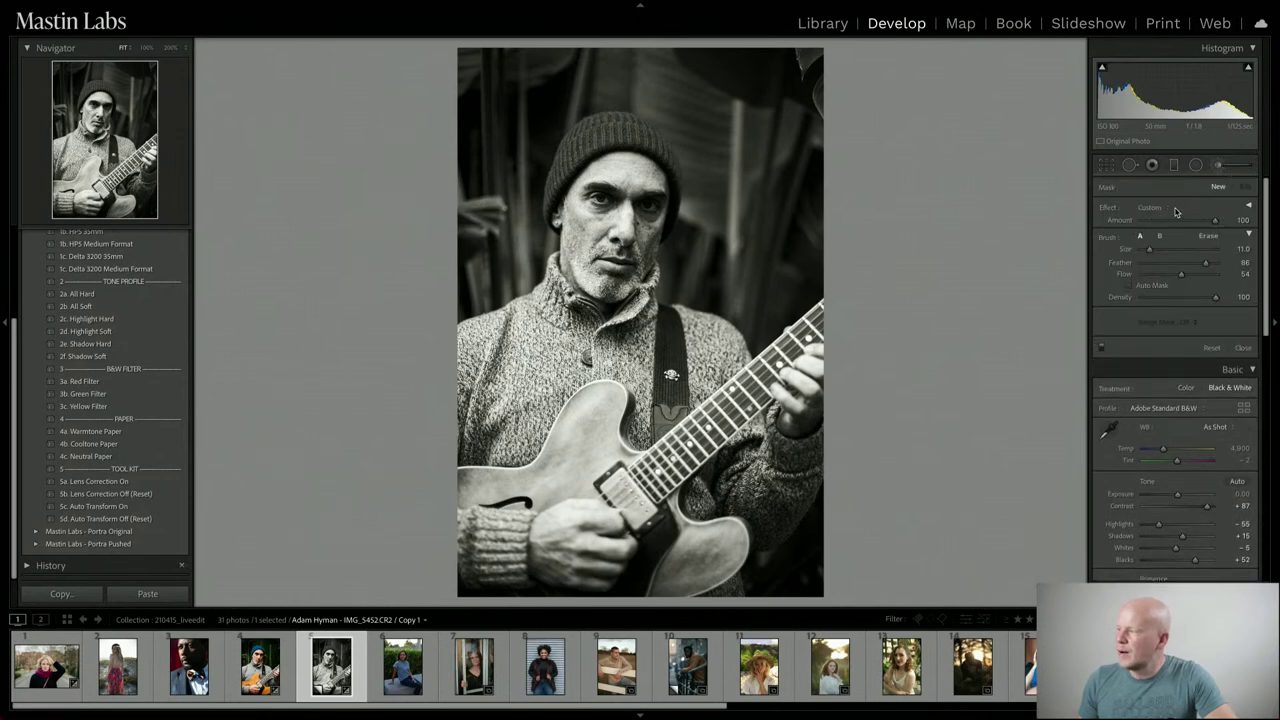
click(1170, 209)
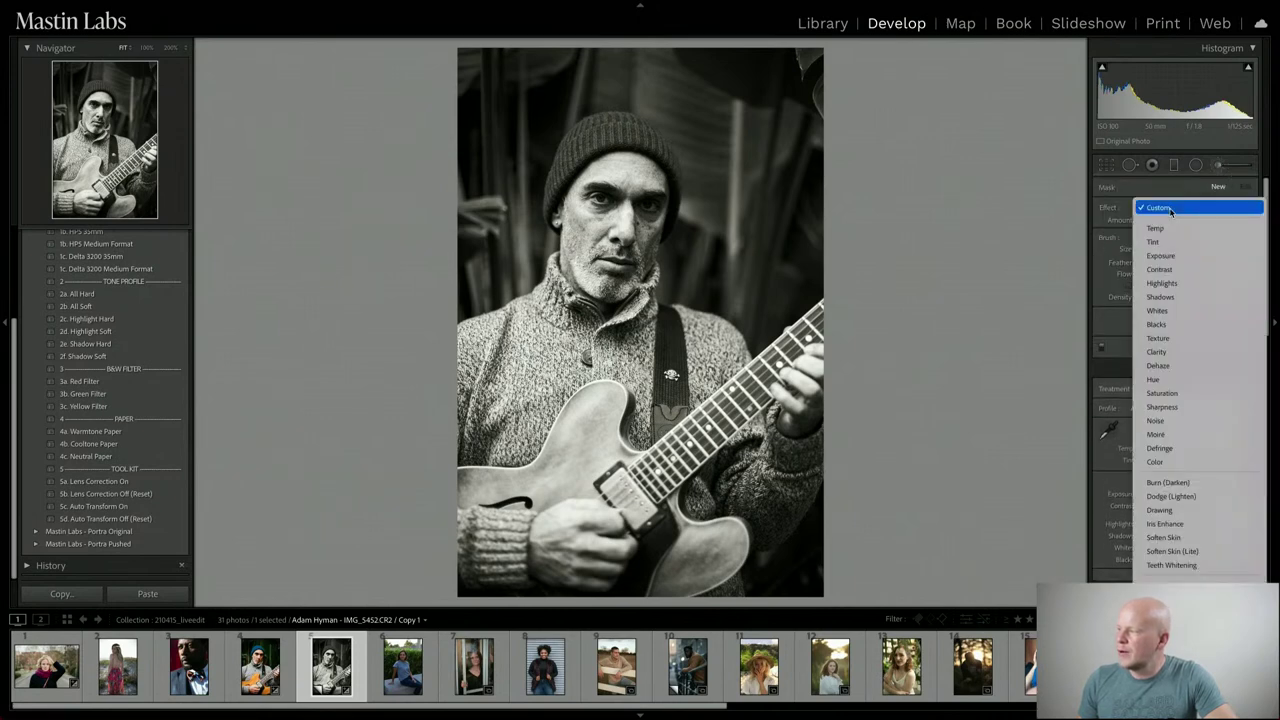
click(1188, 485)
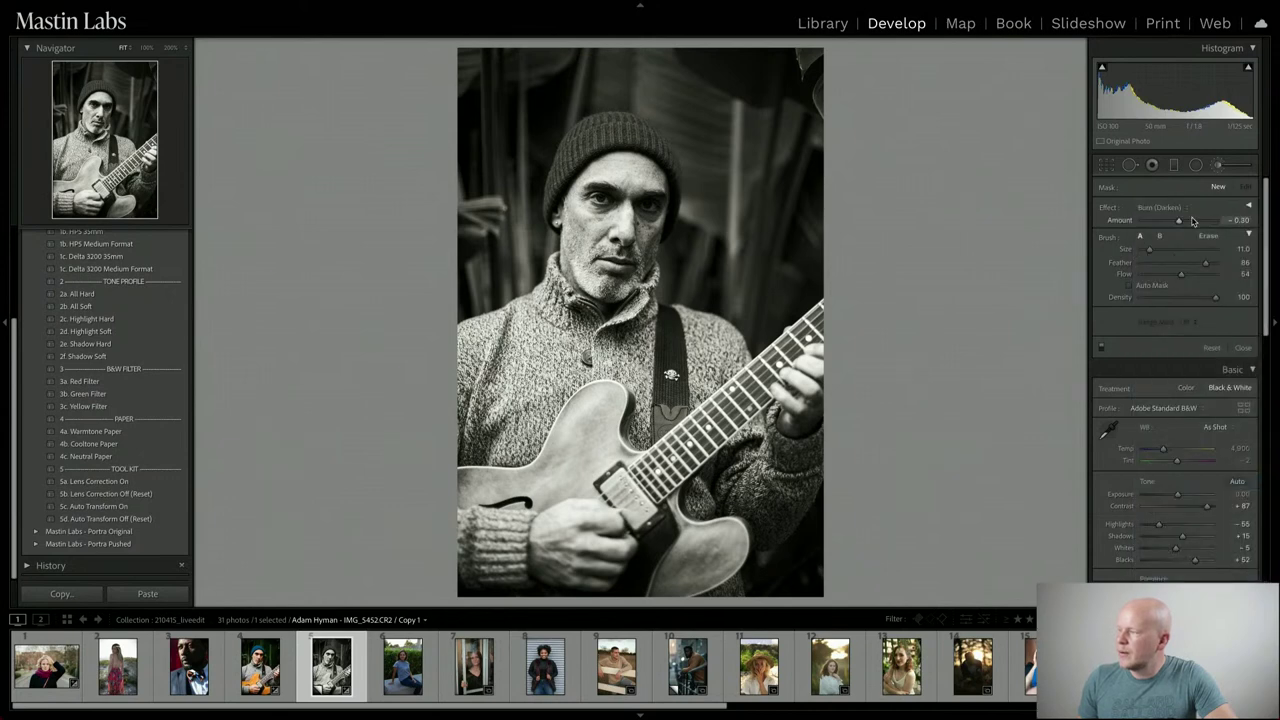
click(1248, 205)
drag(1176, 250, 1172, 251)
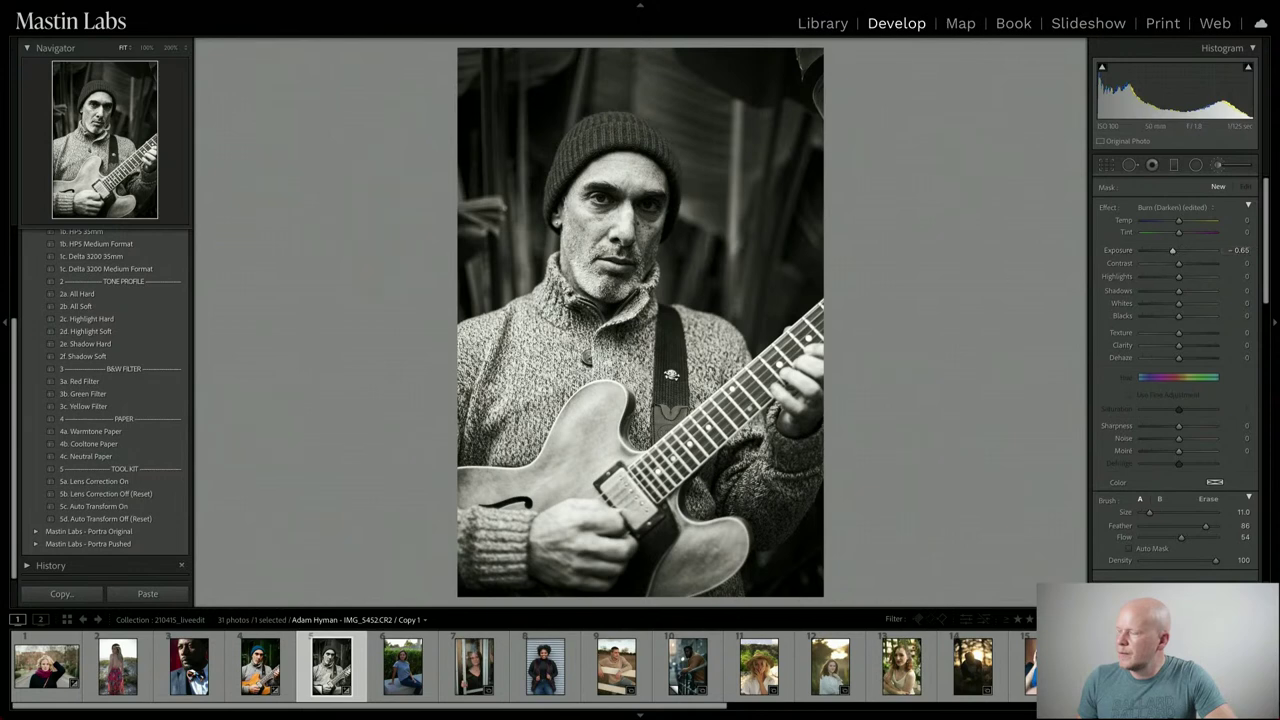
Paint the burn over the guitar body and hand, then compare Before/After
key(bracketright)
key(bracketright)
key(bracketright)
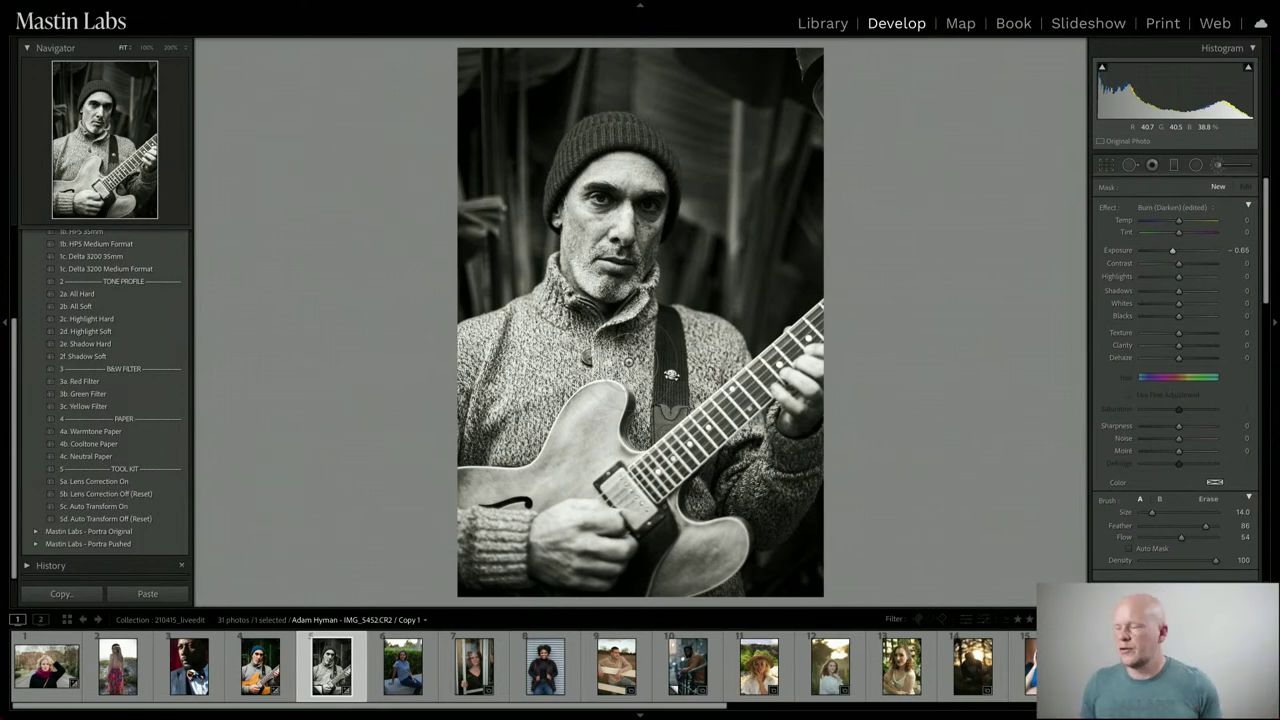
mouse_move(590, 425)
mouse_down()
mouse_move(555, 445)
mouse_move(570, 490)
mouse_move(530, 490)
mouse_move(572, 420)
mouse_up()
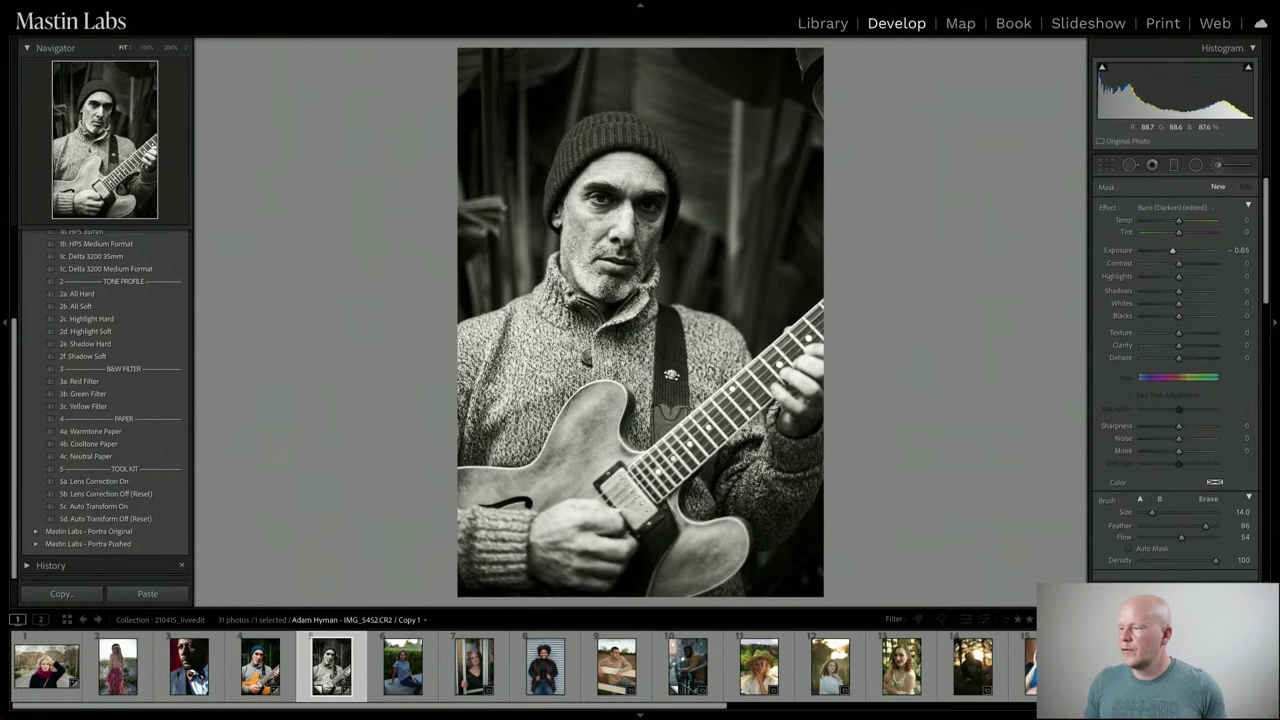
drag(500, 460, 502, 472)
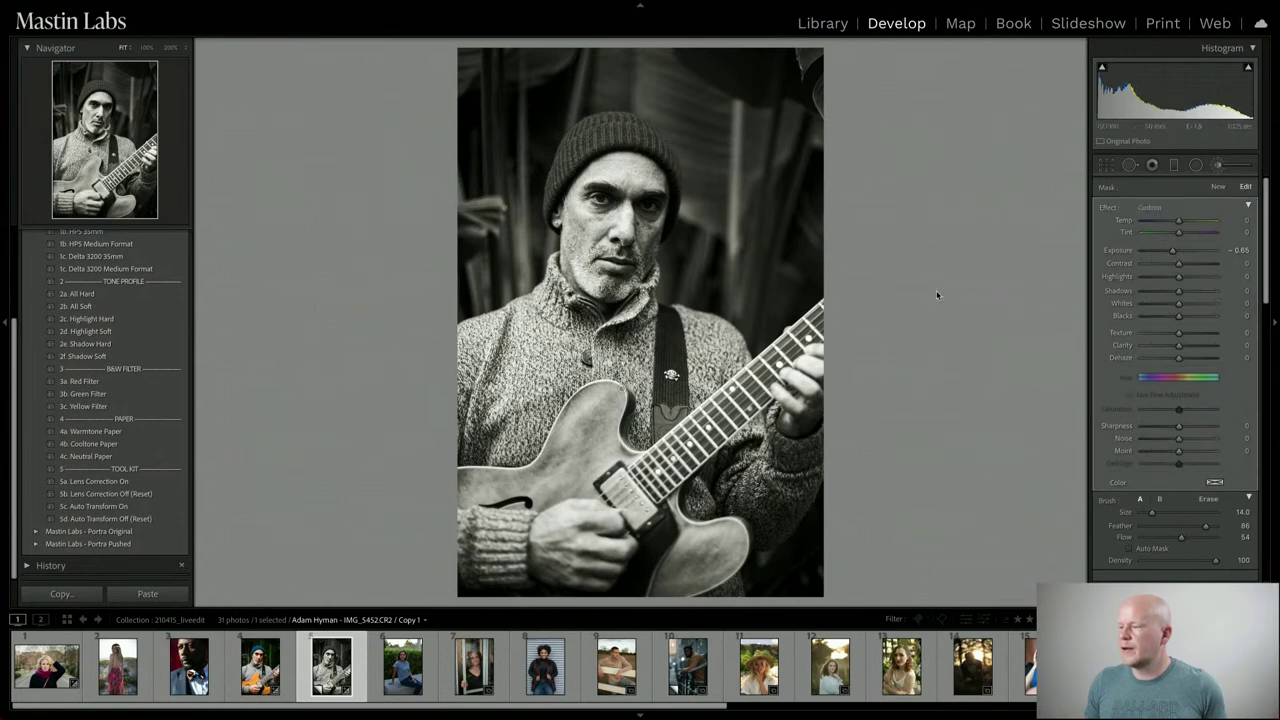
key(bracketleft)
key(bracketleft)
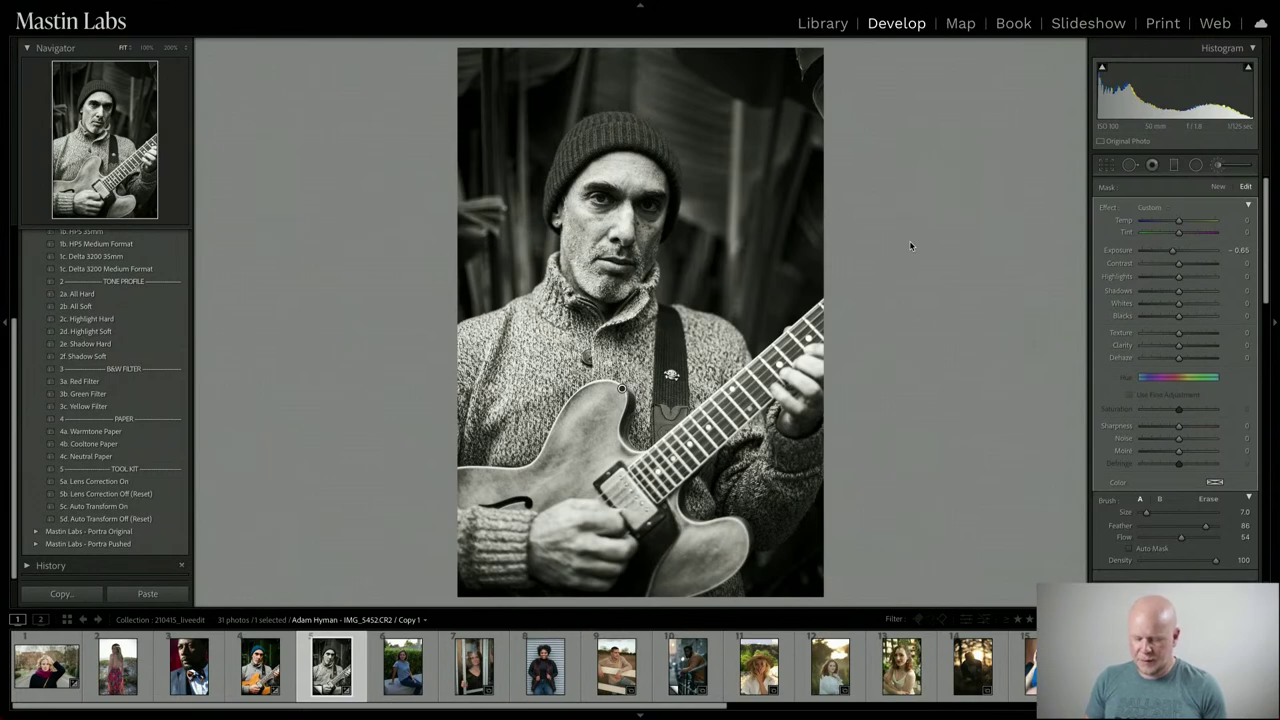
key(y)
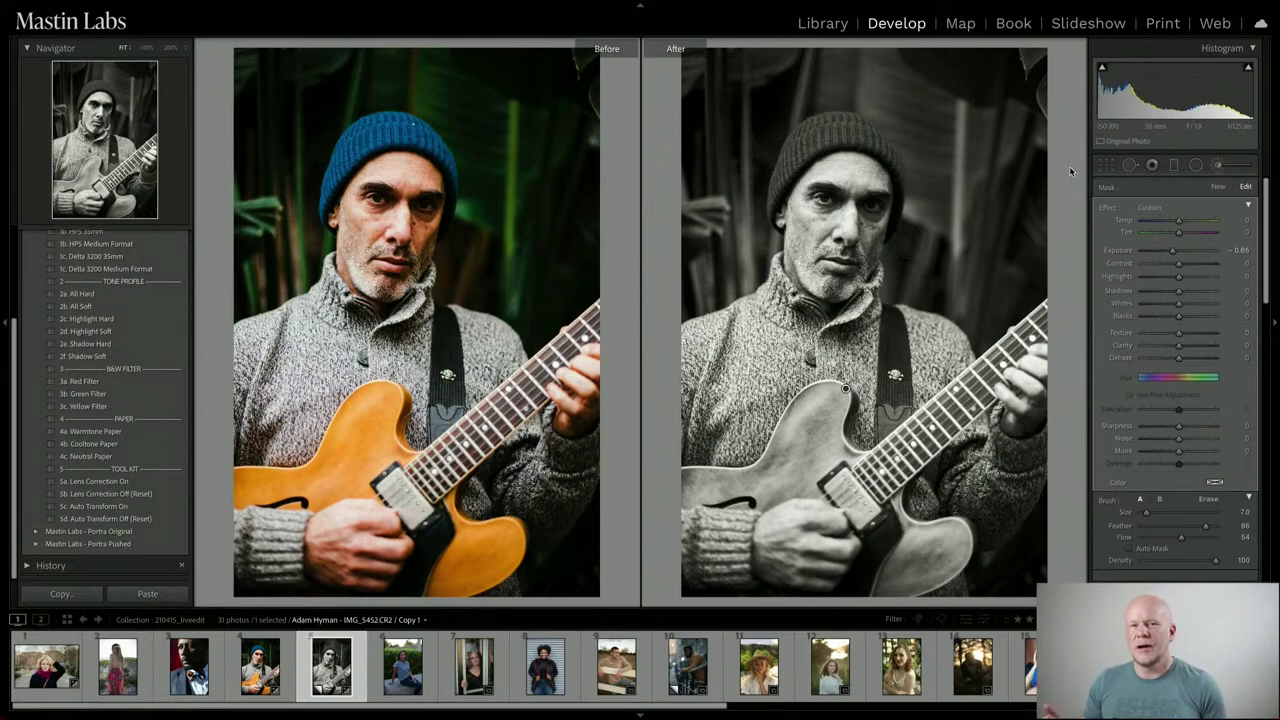
Exit Before/After and open the railing portrait virtual copy, thumbnail 10, from the filmstrip
key(y)
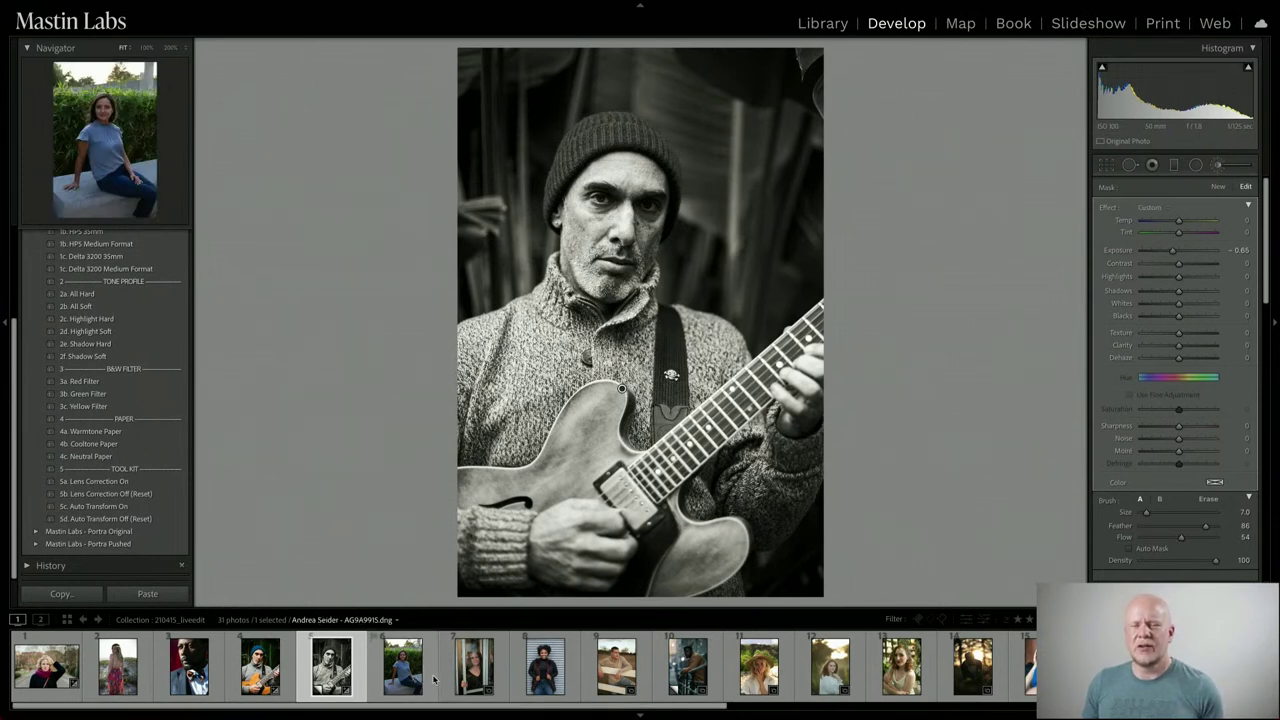
scroll(450, 681, down, 1)
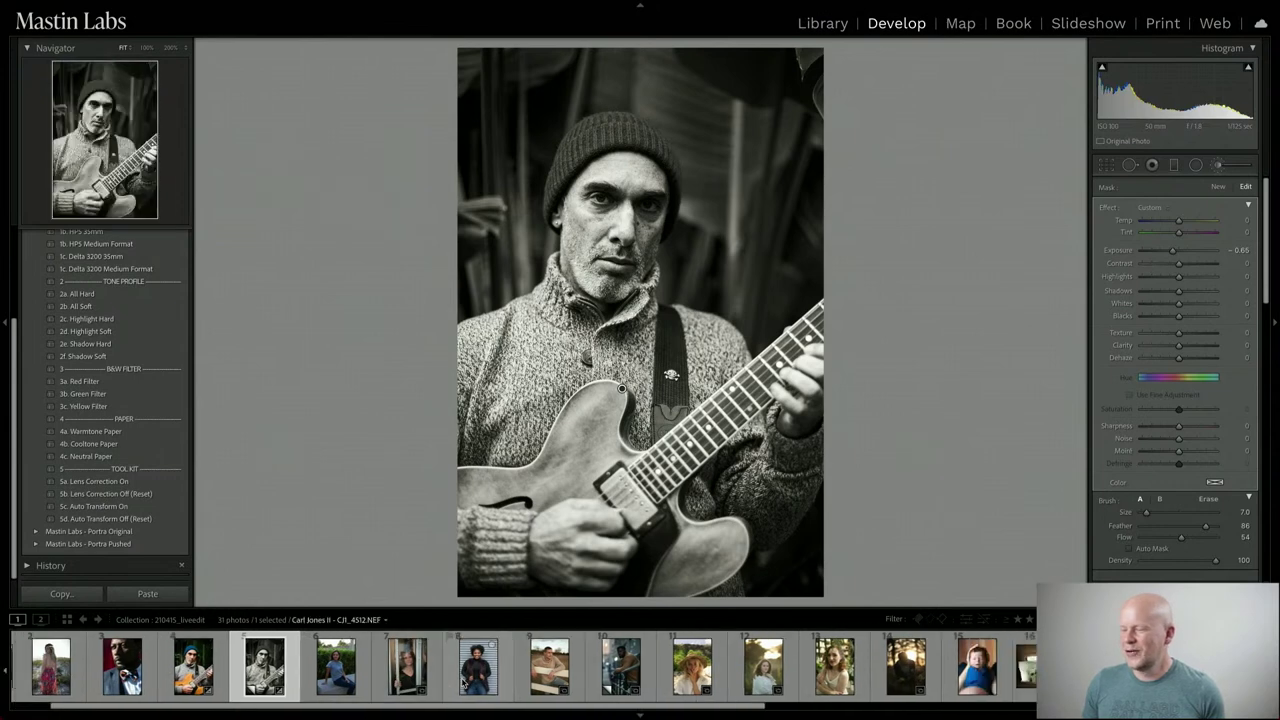
scroll(463, 681, down, 2)
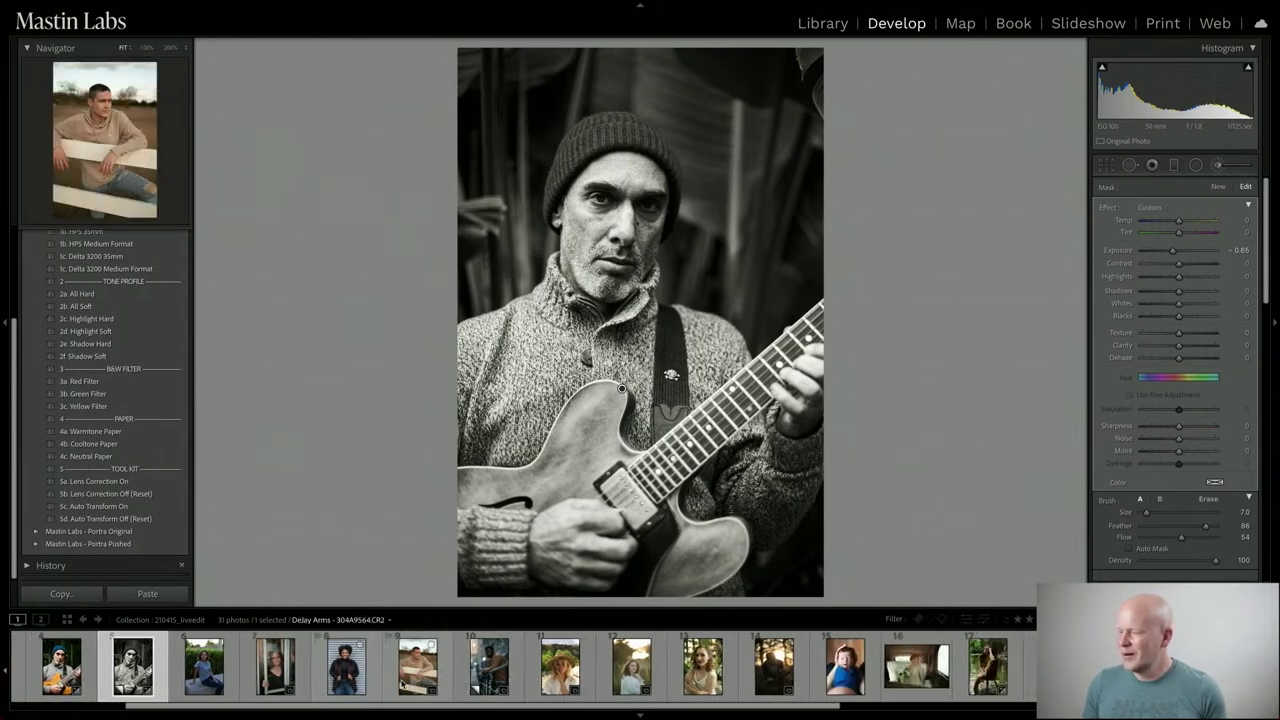
click(498, 678)
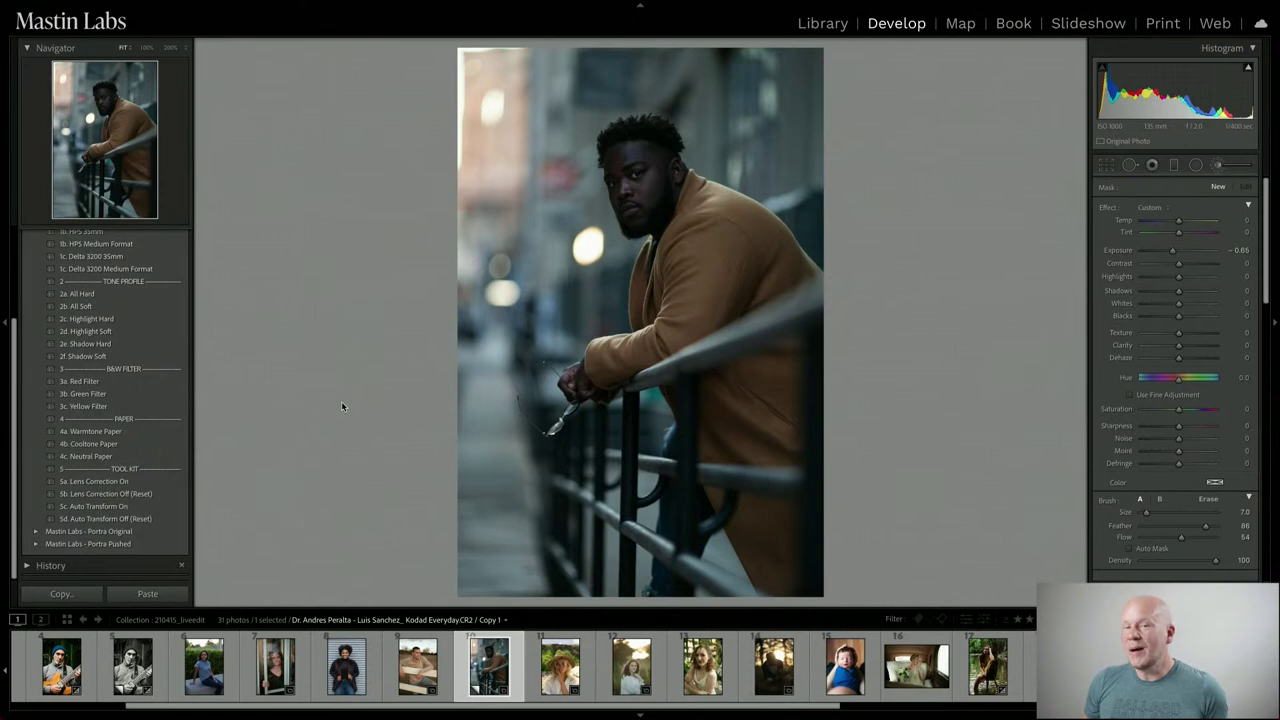
Apply the Mastin Labs Fujicolor Everyday 1b. Superia 400 preset to the railing portrait
scroll(116, 343, up, 2)
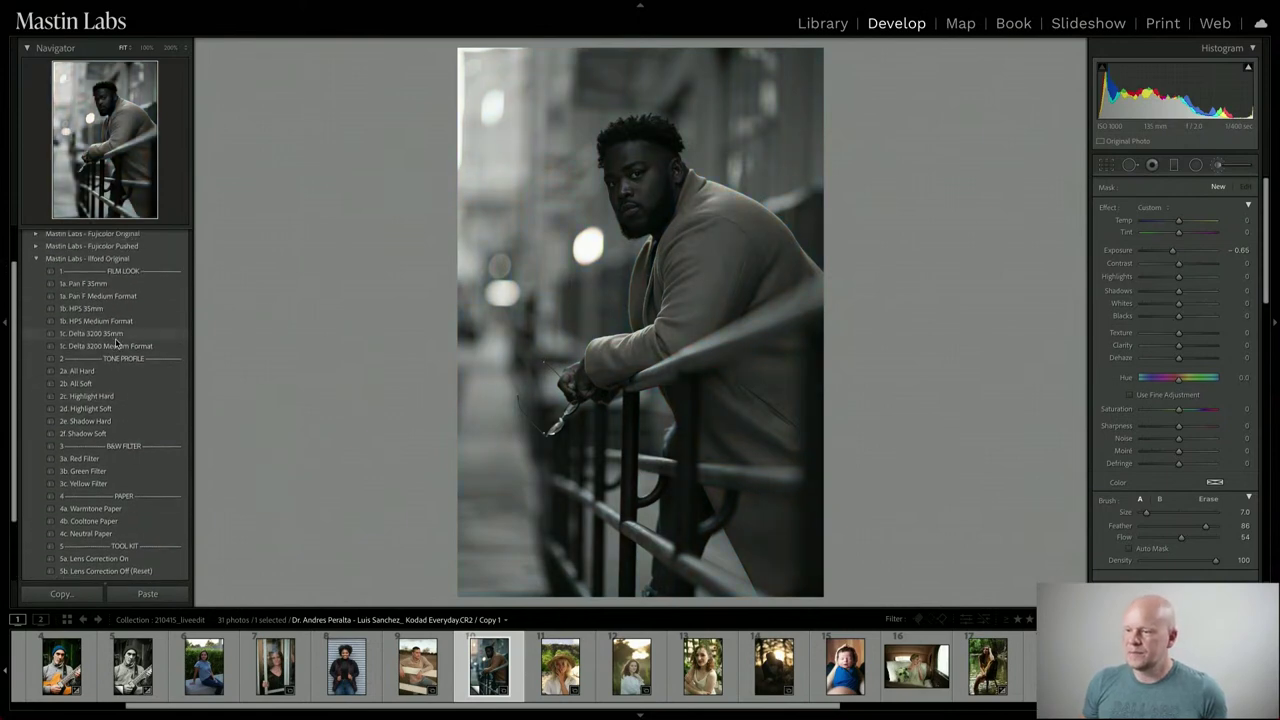
scroll(116, 343, up, 1)
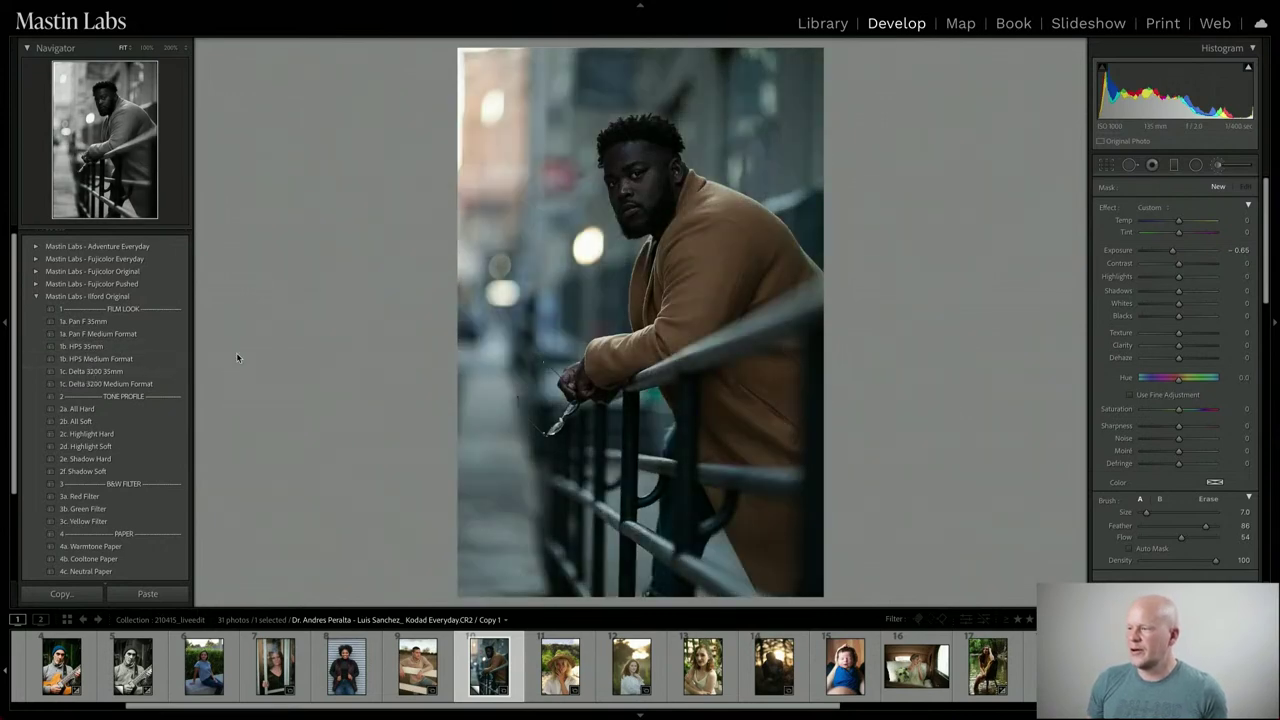
click(37, 296)
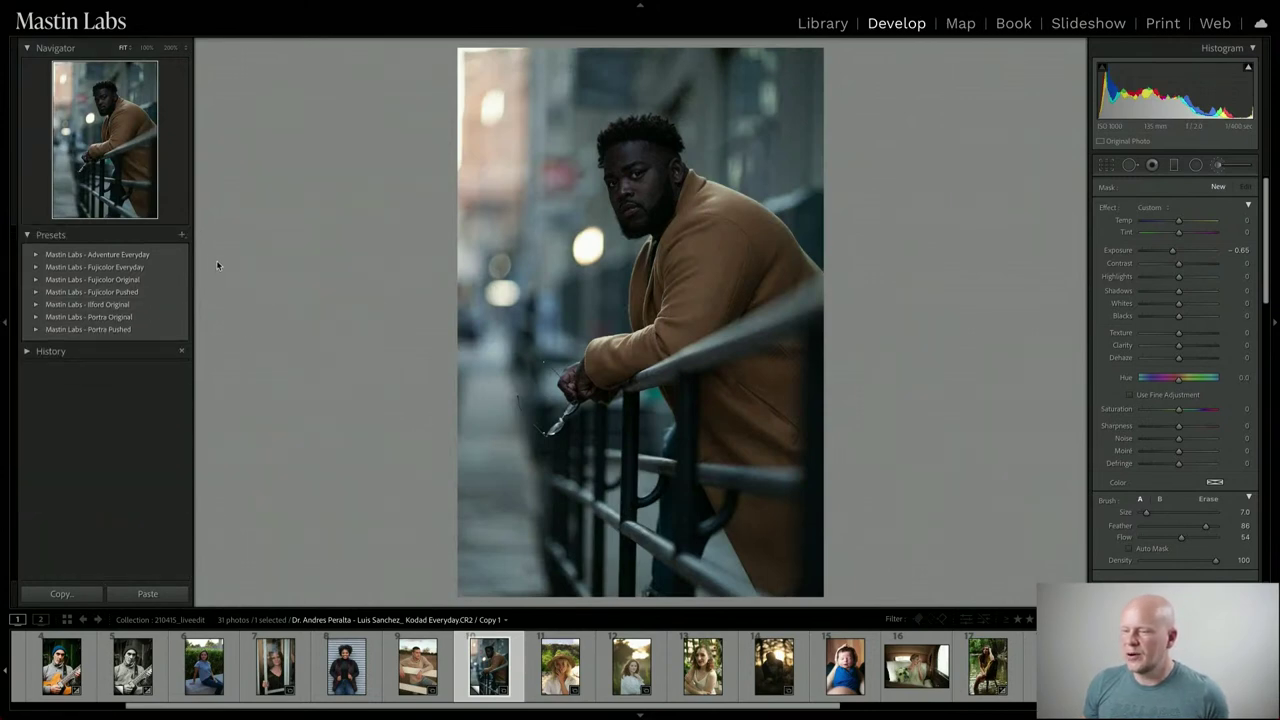
click(35, 267)
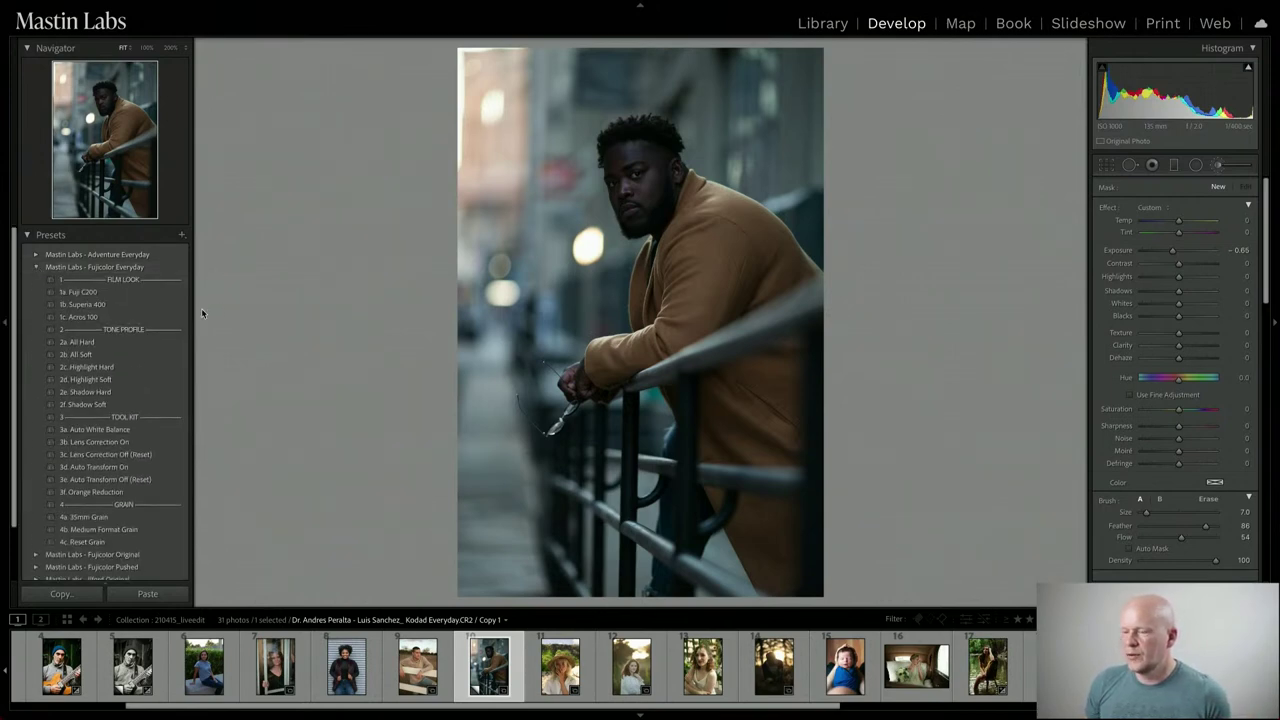
click(156, 308)
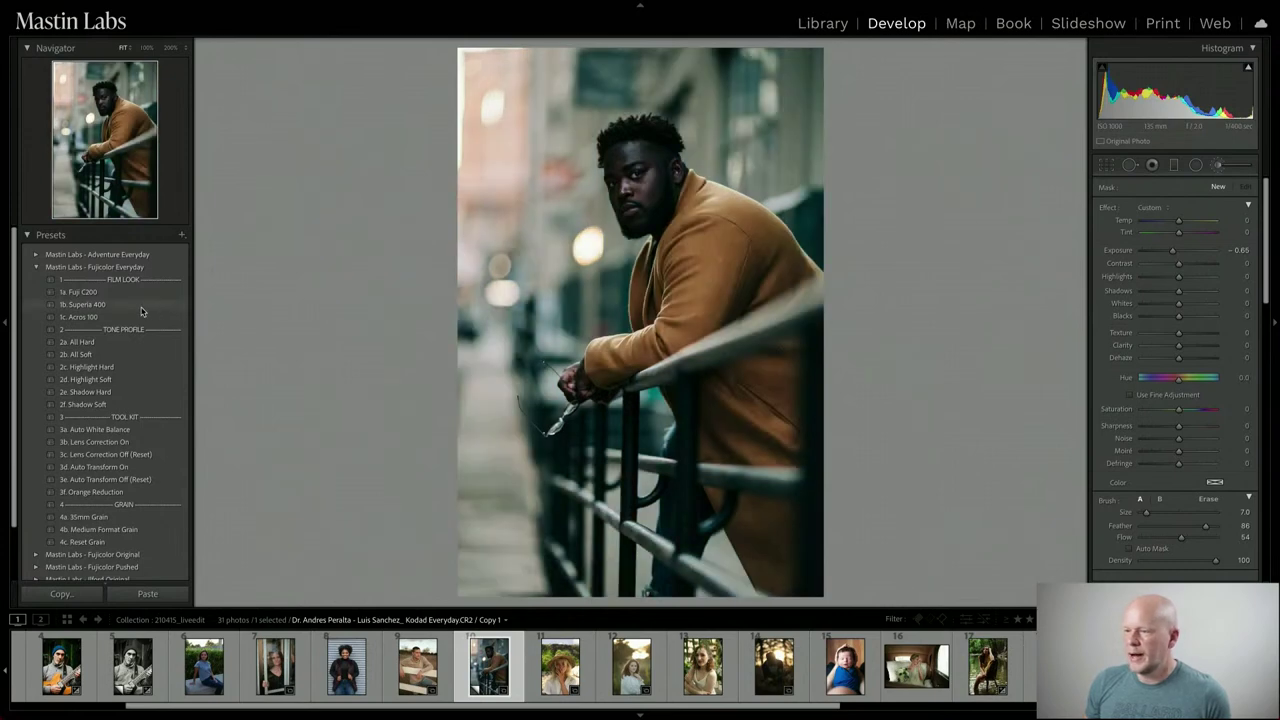
click(148, 308)
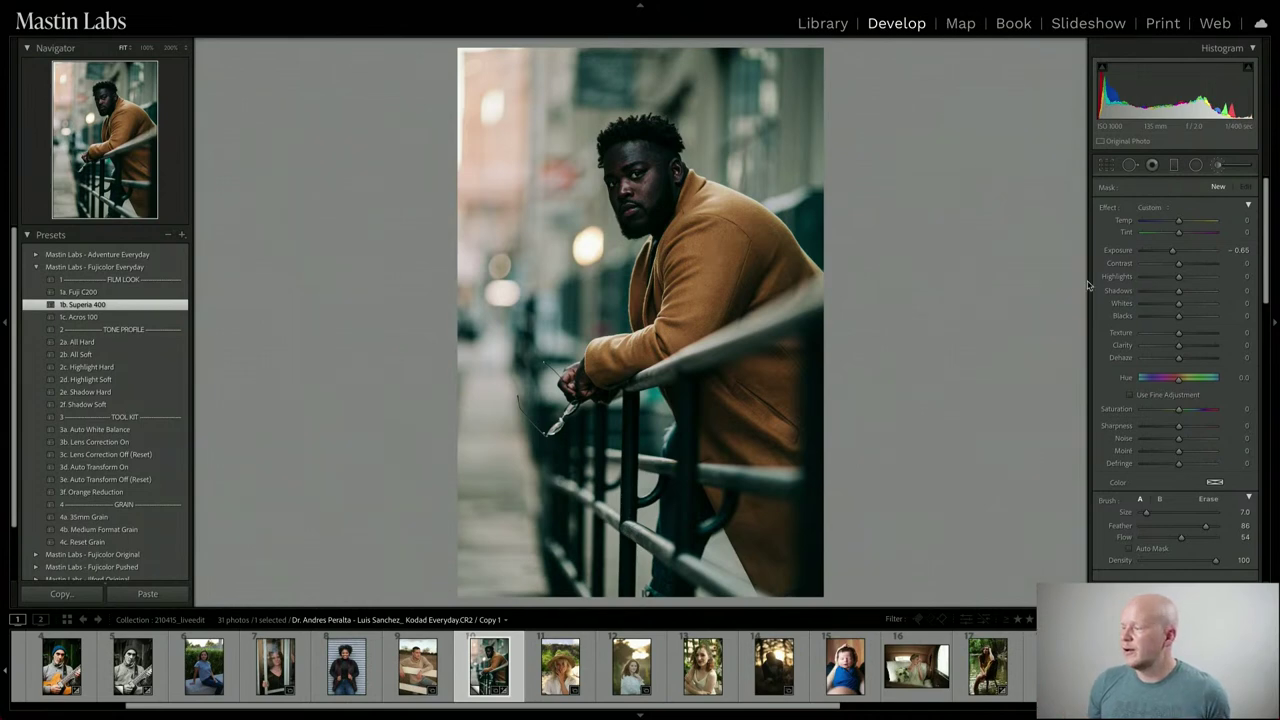
click(1220, 167)
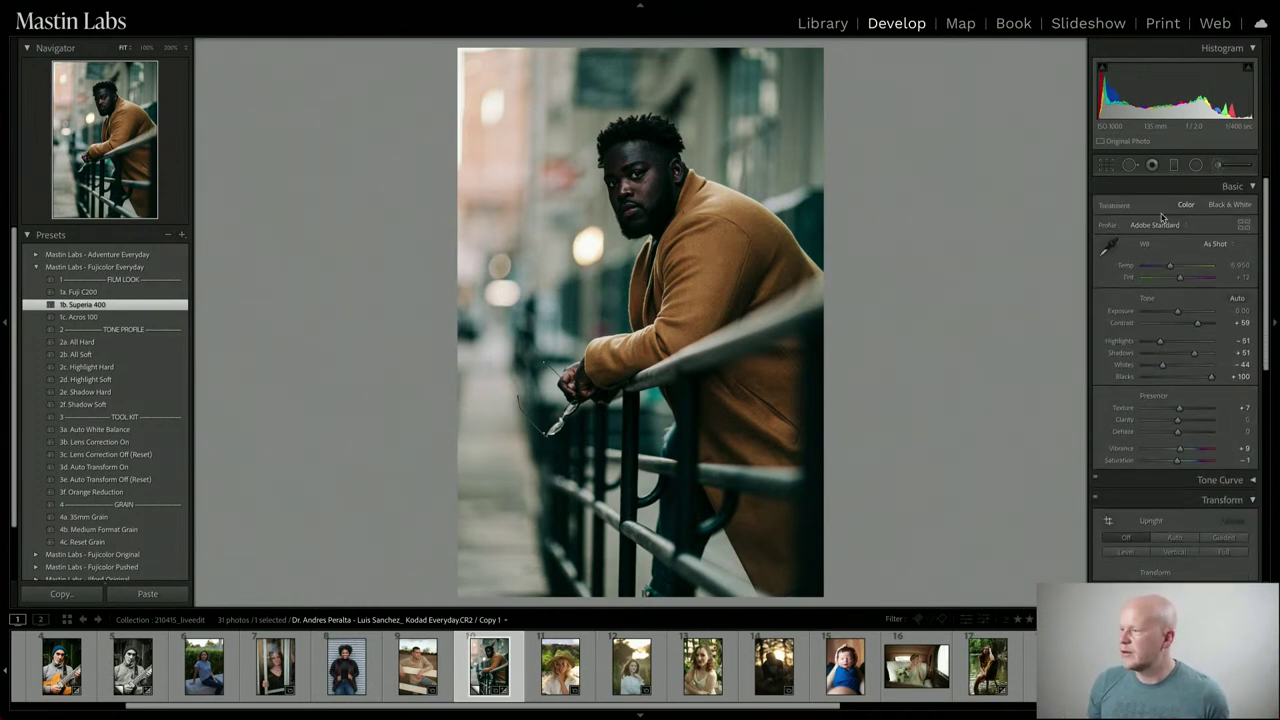
drag(1177, 315, 1179, 315)
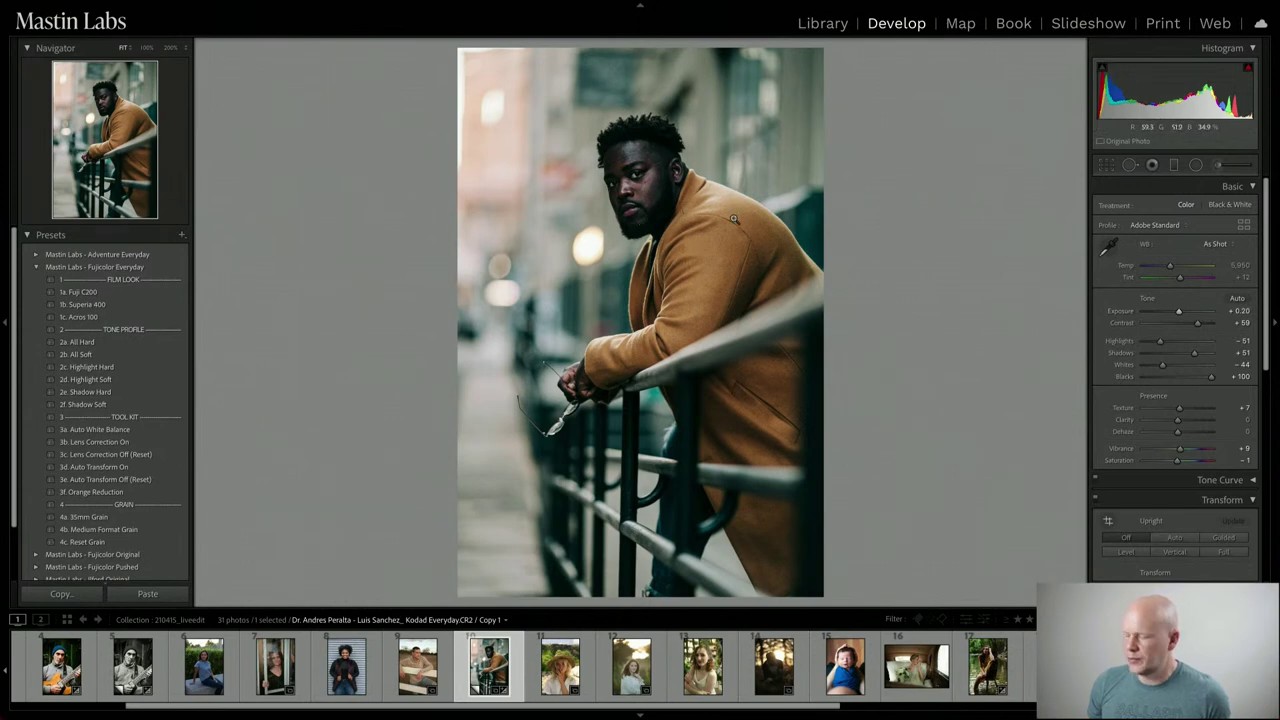
key(ctrl+z)
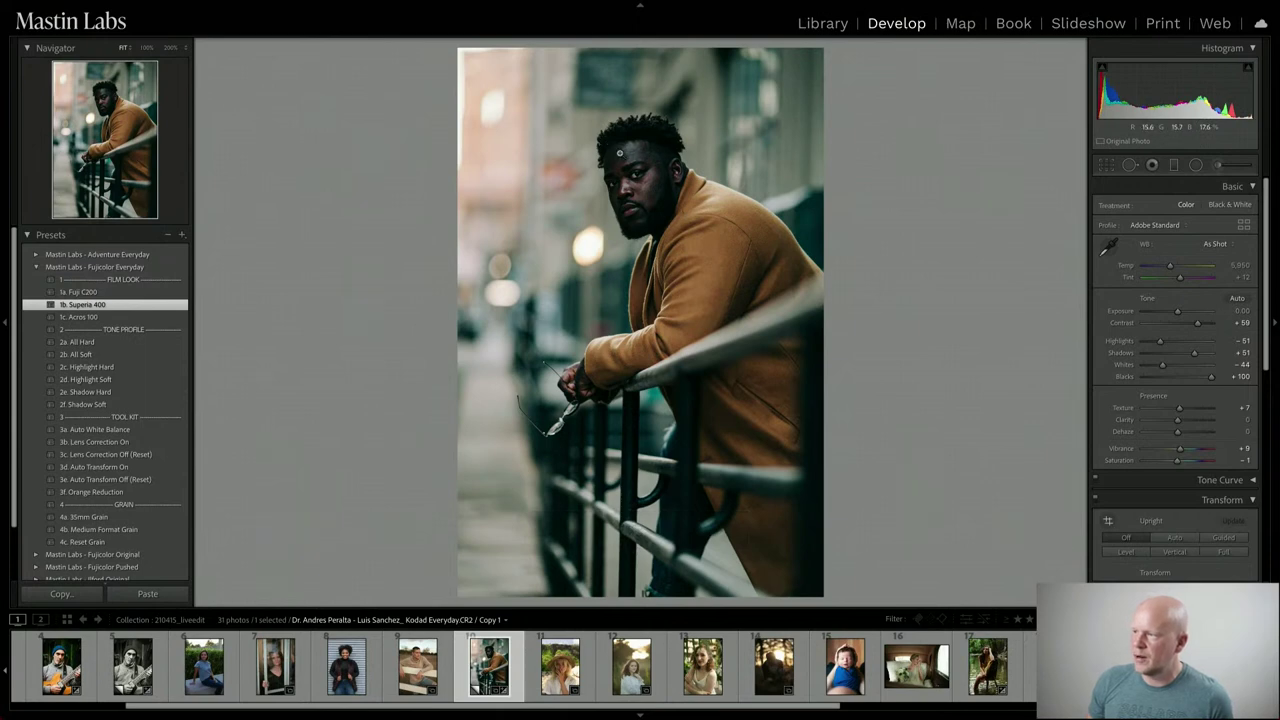
key(ctrl+shift+z)
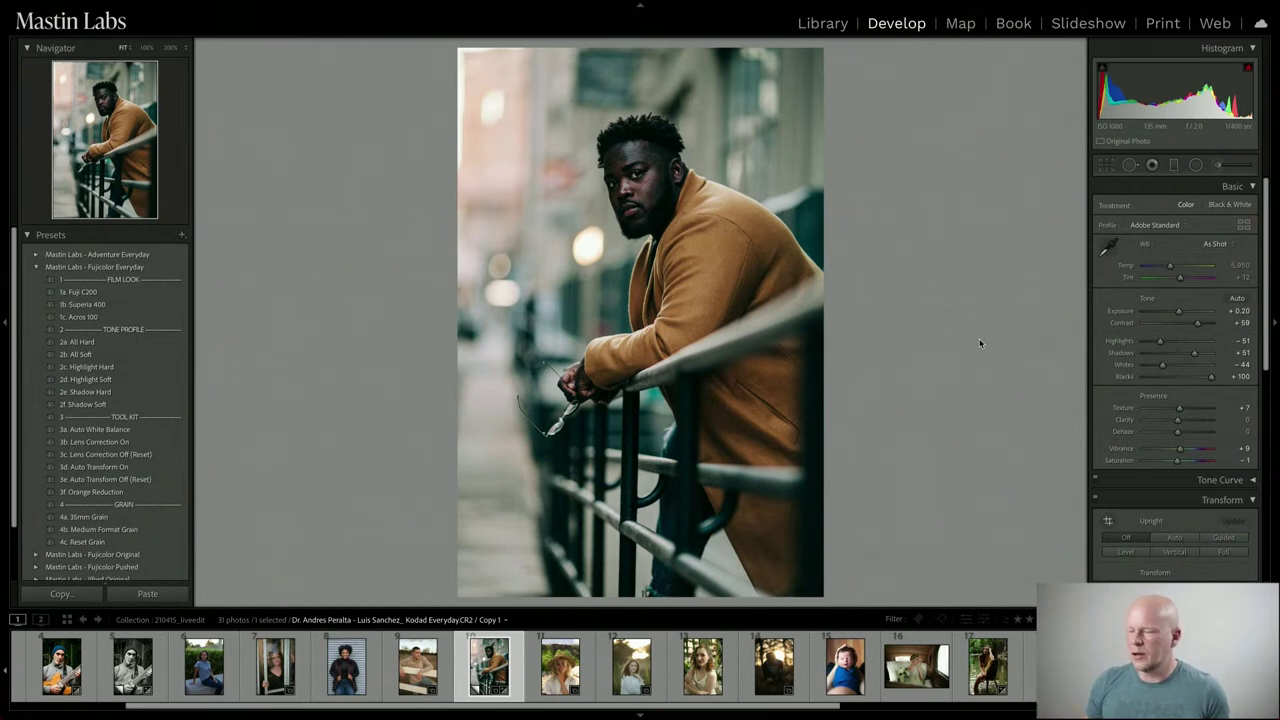
Create another virtual copy of the railing portrait and switch to Copy 2
right_click(502, 670)
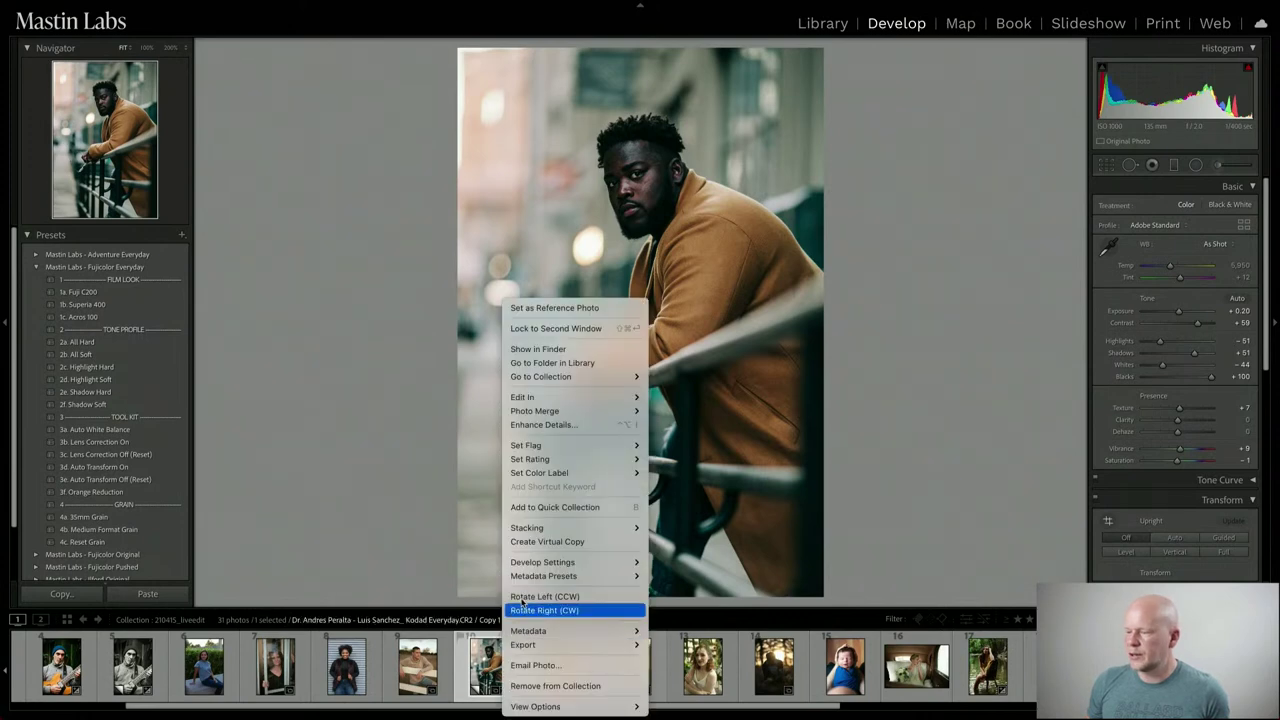
click(518, 541)
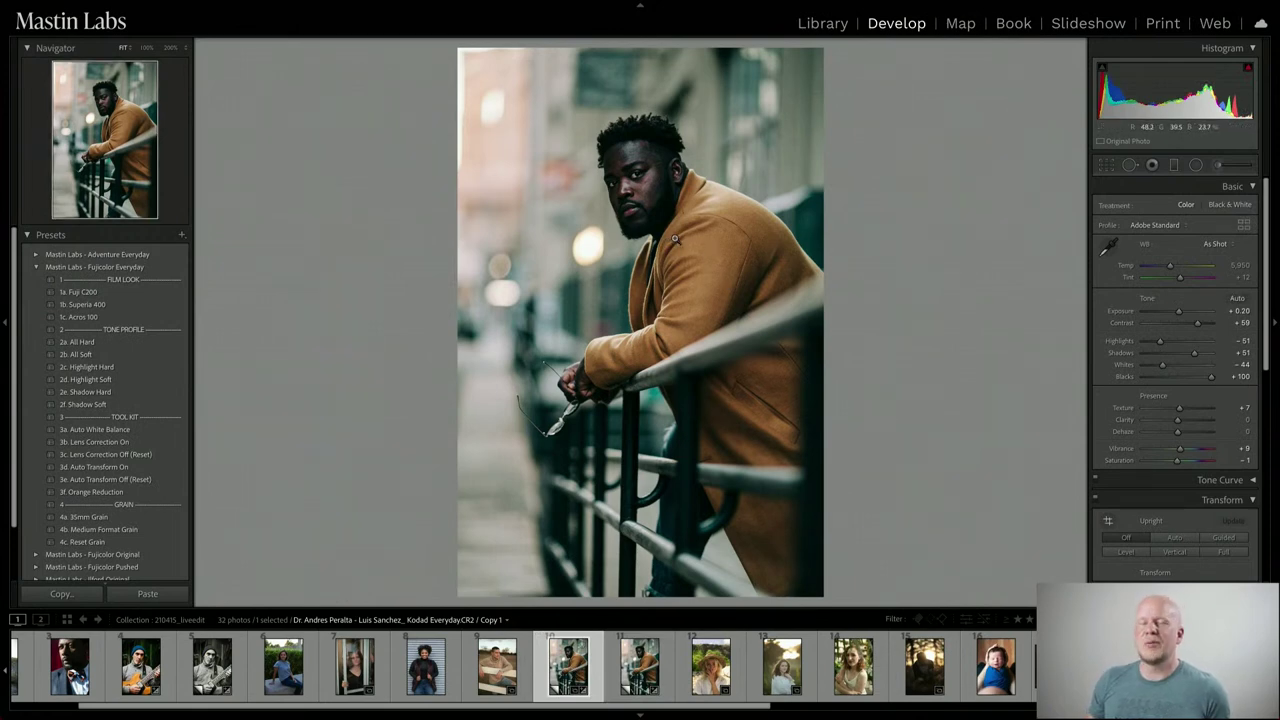
click(640, 665)
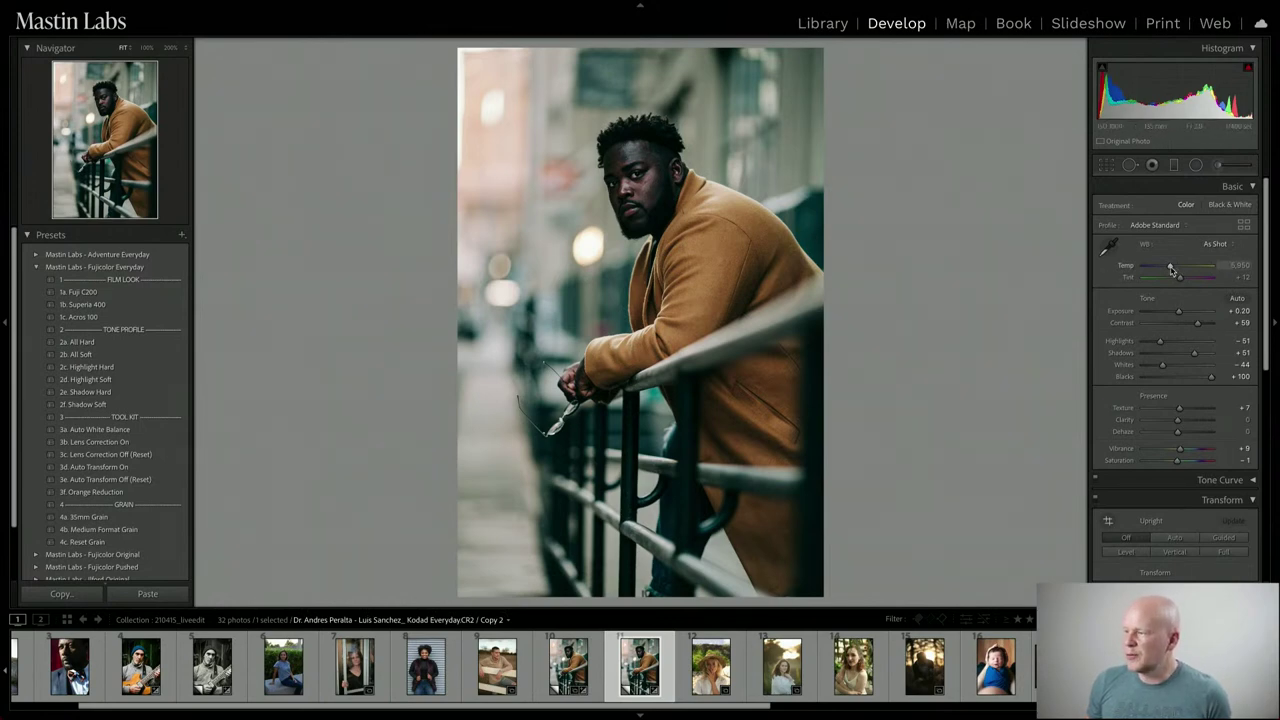
Warm the copy's Temperature to about 6,806 and inspect the hand and railing at 200%
drag(1171, 270, 1178, 270)
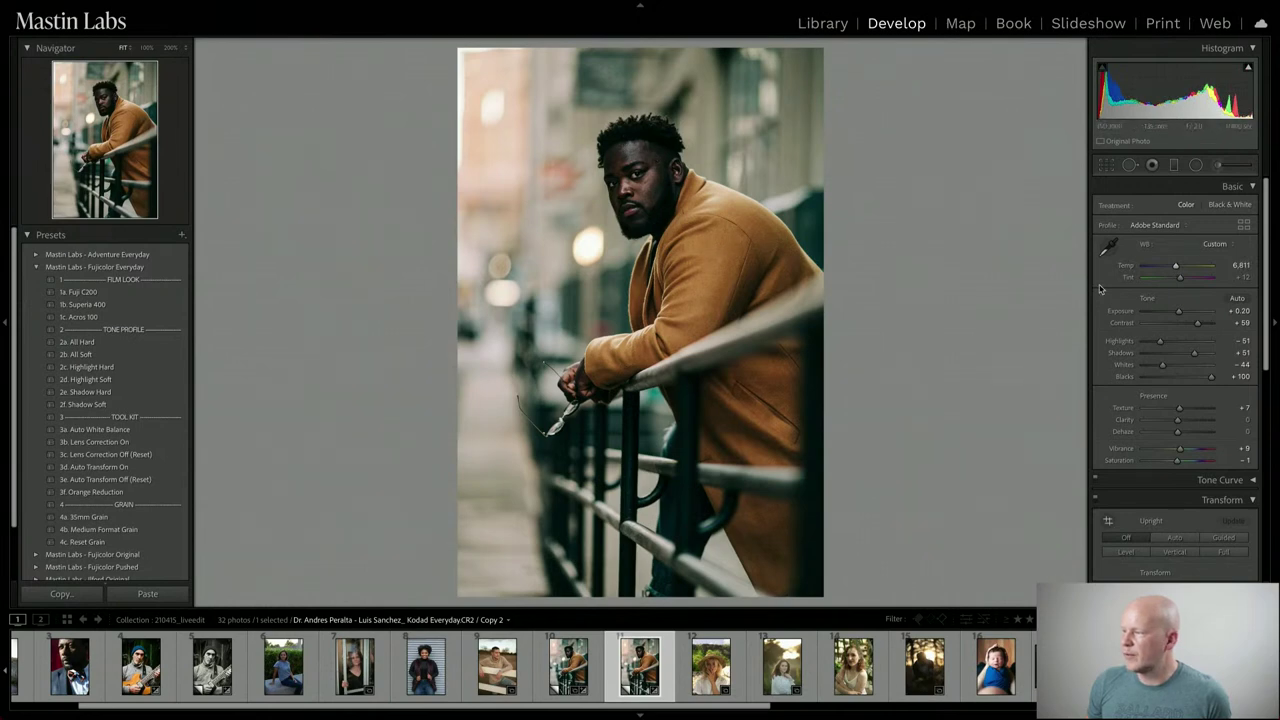
drag(1176, 270, 1175, 270)
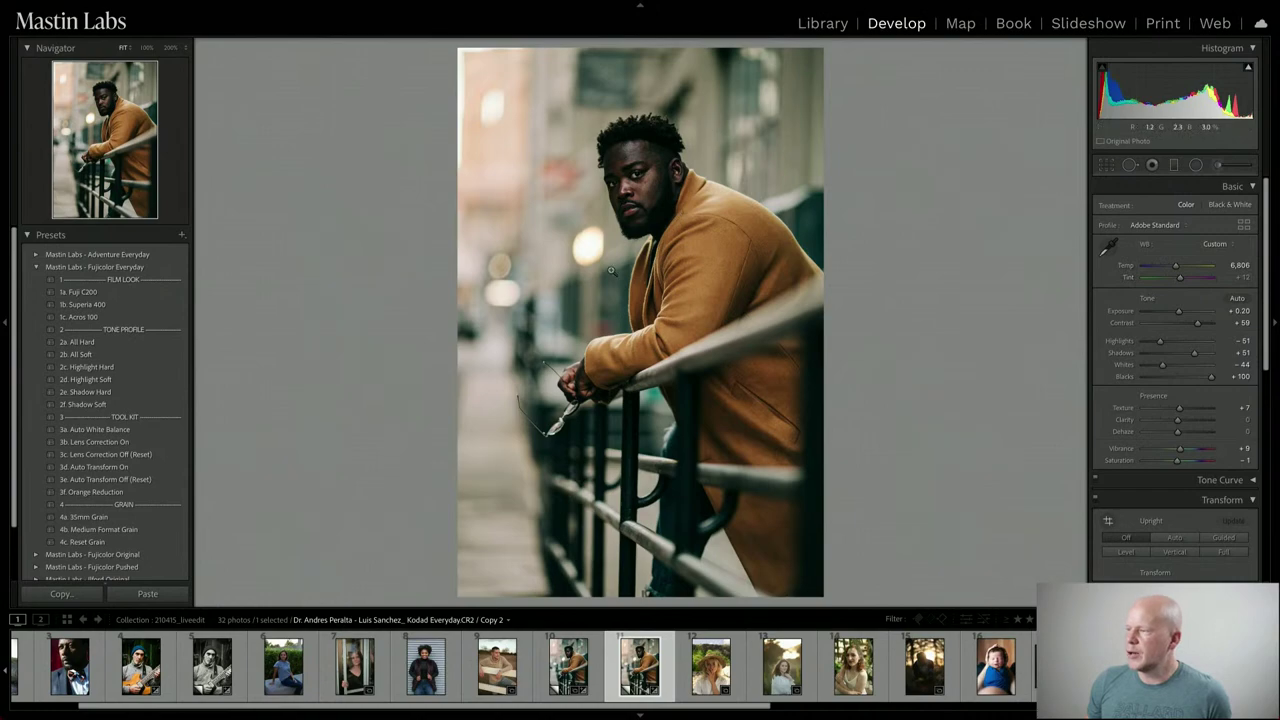
click(596, 313)
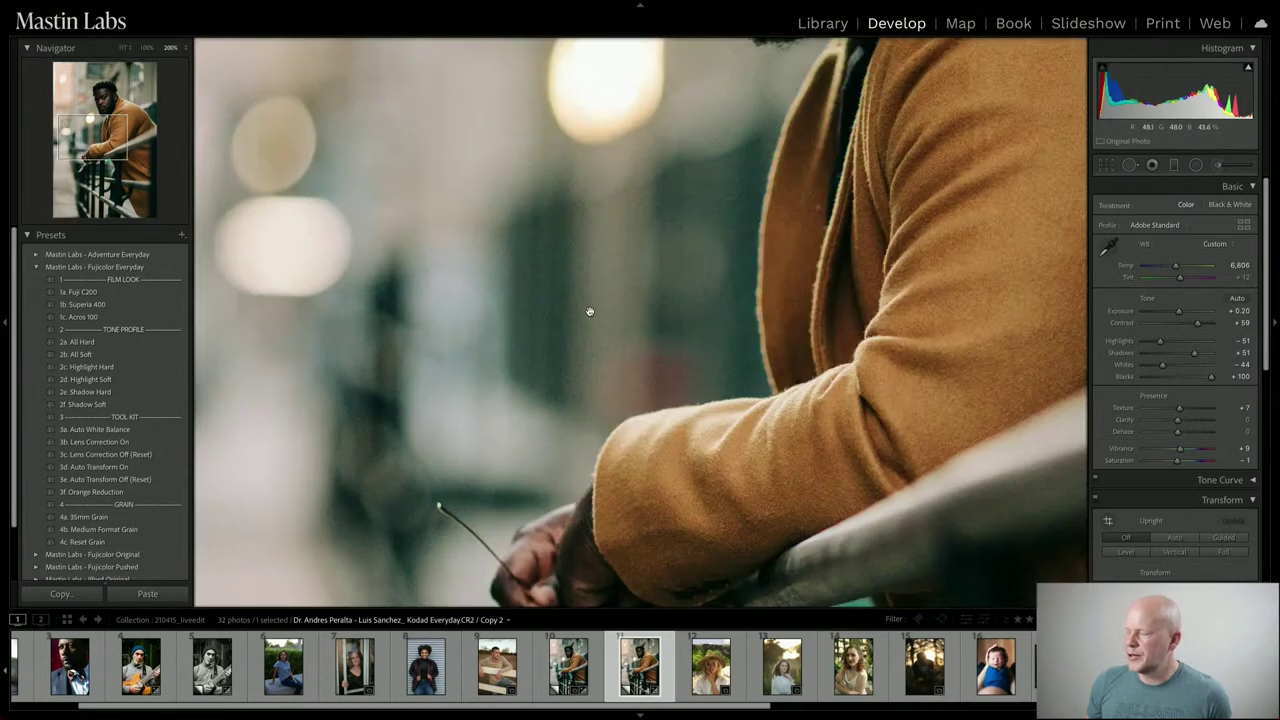
drag(639, 335, 546, 381)
drag(468, 414, 600, 266)
click(633, 312)
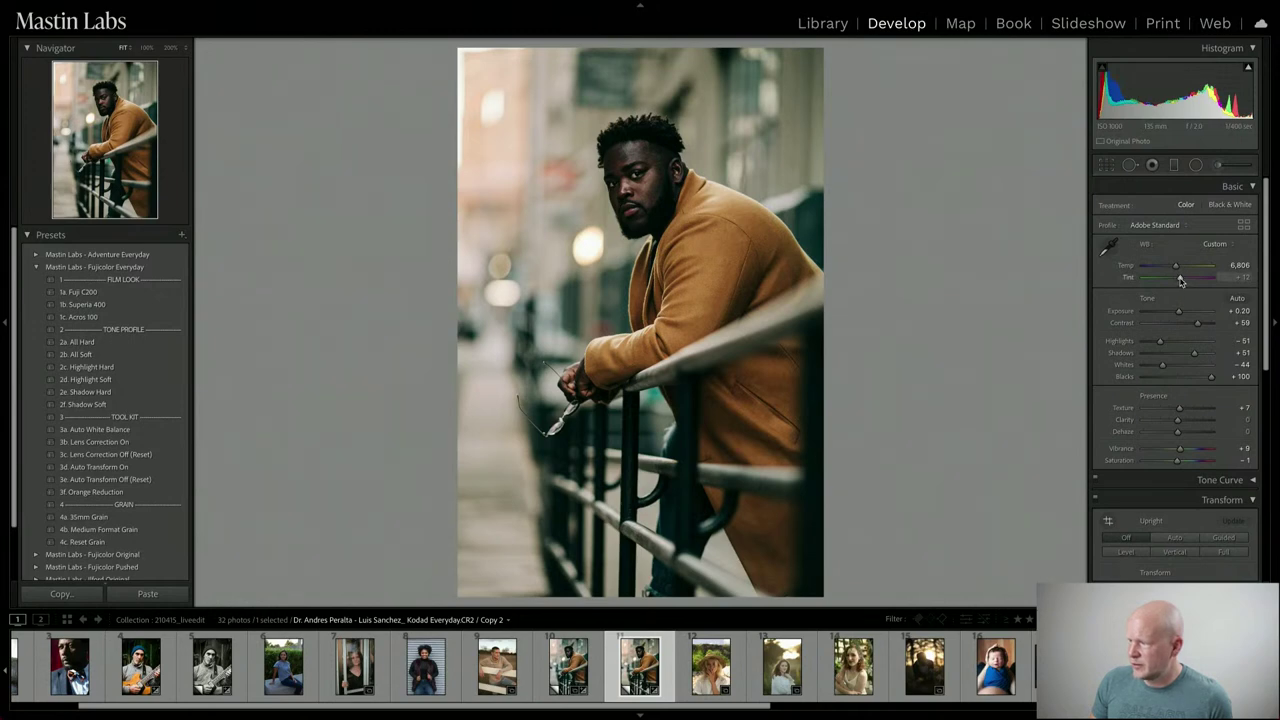
Shift the Tint toward magenta to +20, comparing before and after with undo and redo
drag(1180, 281, 1183, 281)
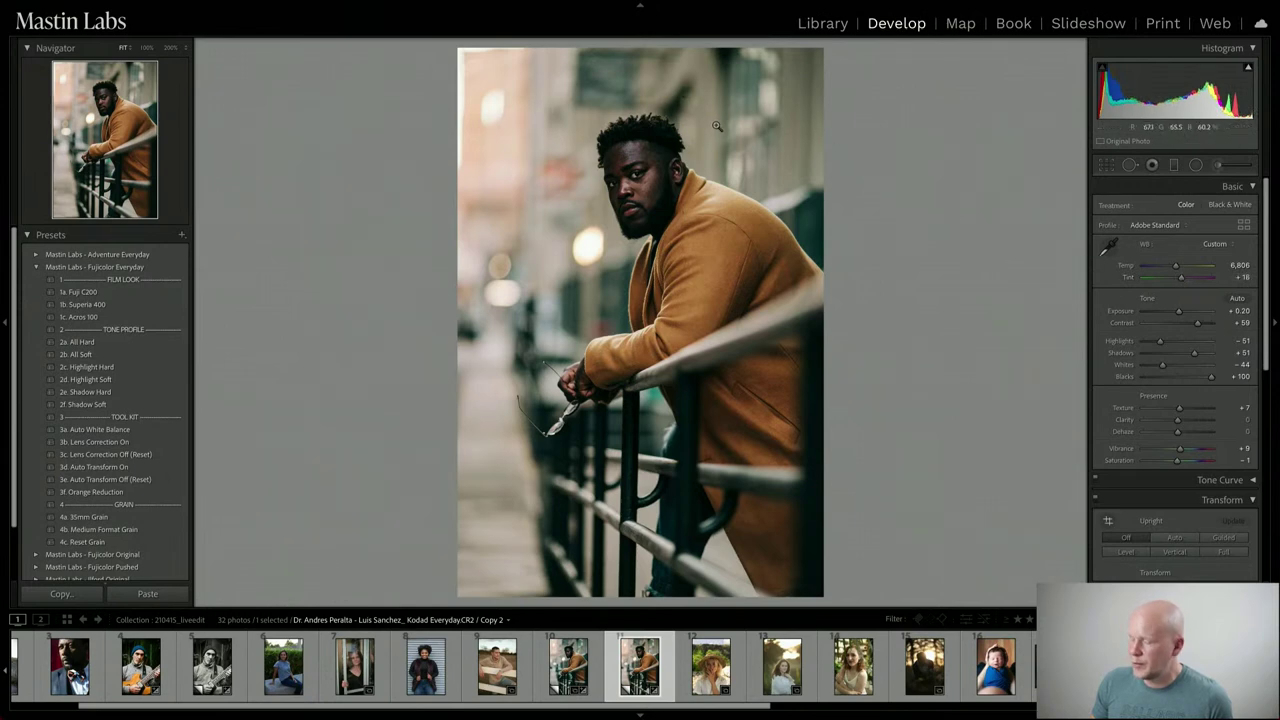
key(ctrl+z)
key(ctrl+z)
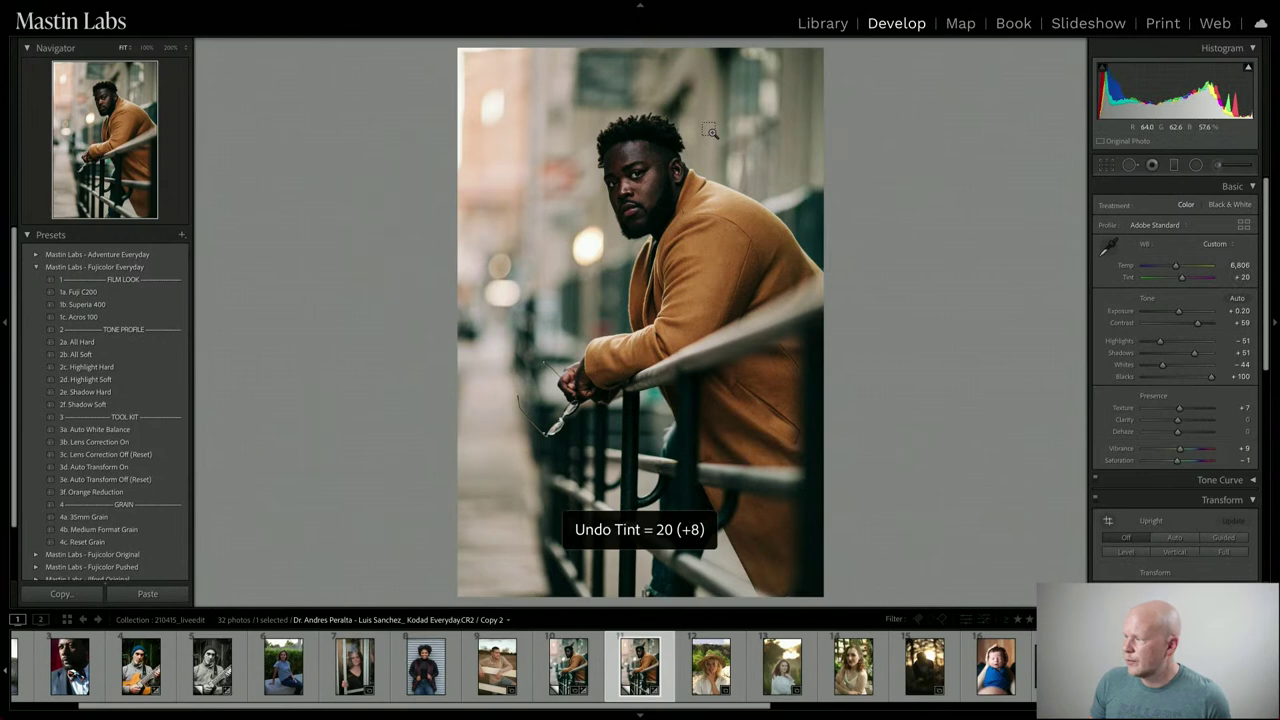
key(ctrl+shift+z)
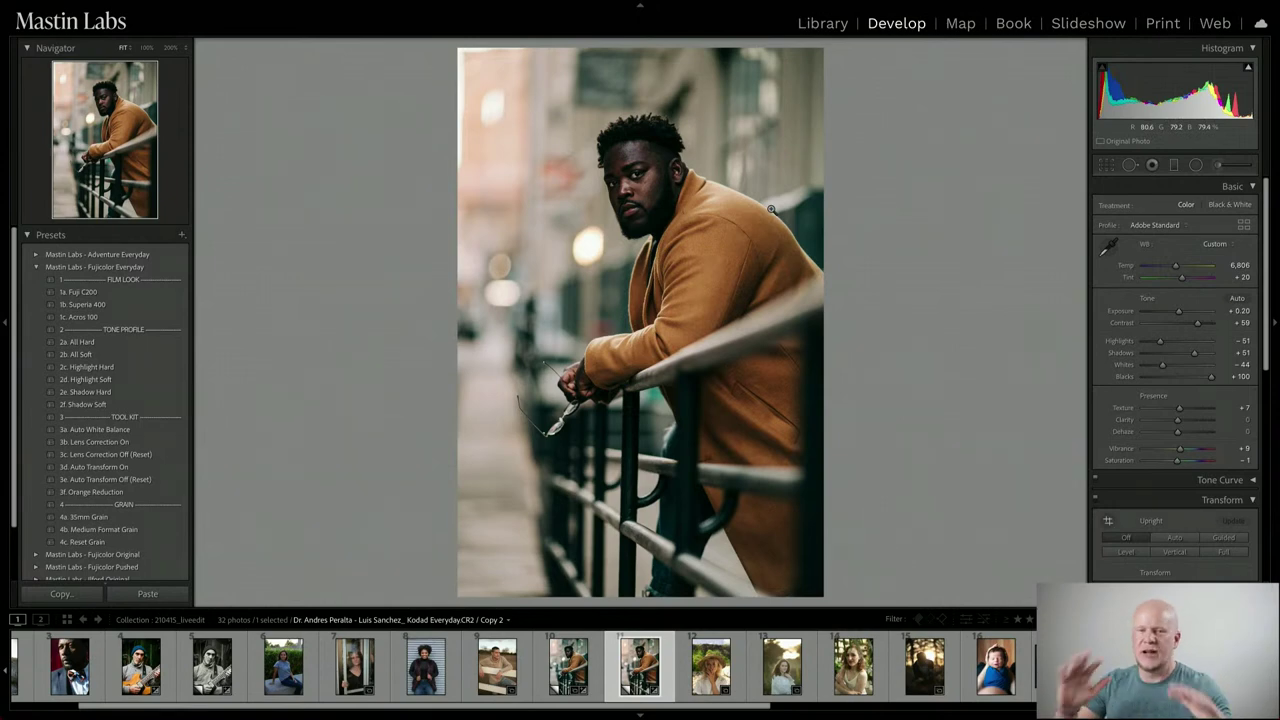
Crop the copy to a 4 x 5 / 8 x 10 aspect, slightly tighter around the man, and apply it
click(1106, 165)
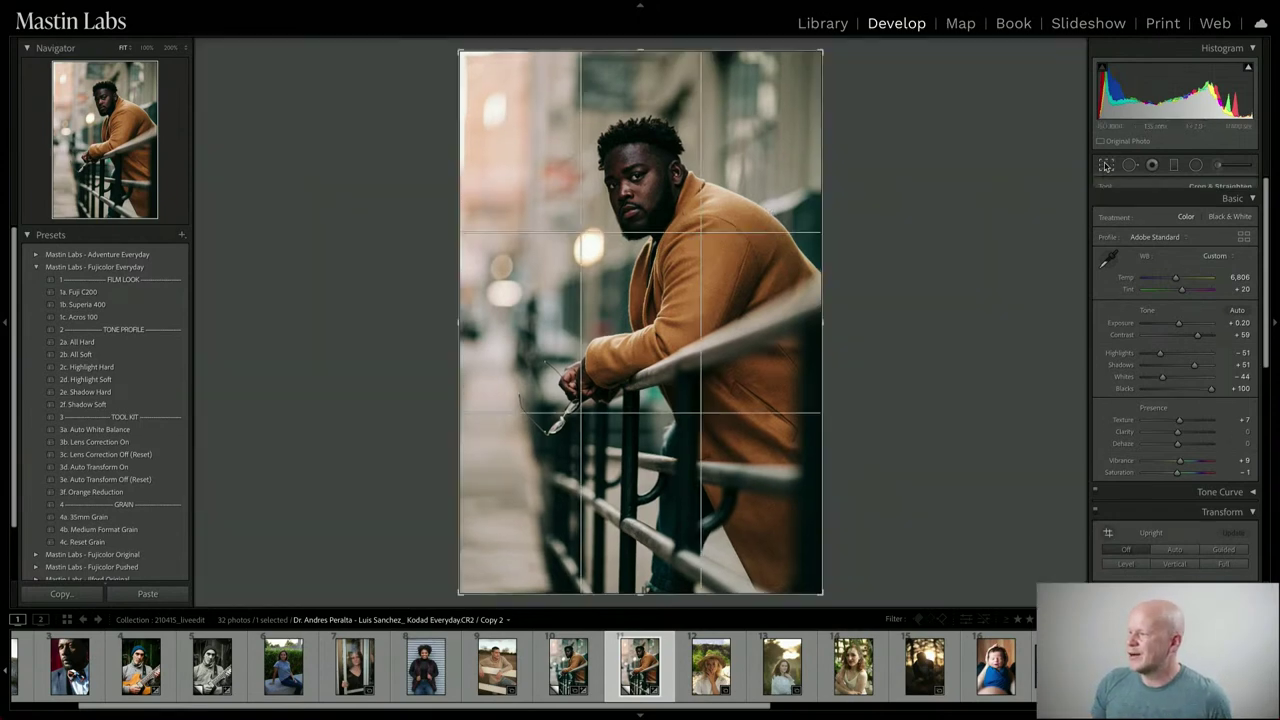
click(1150, 209)
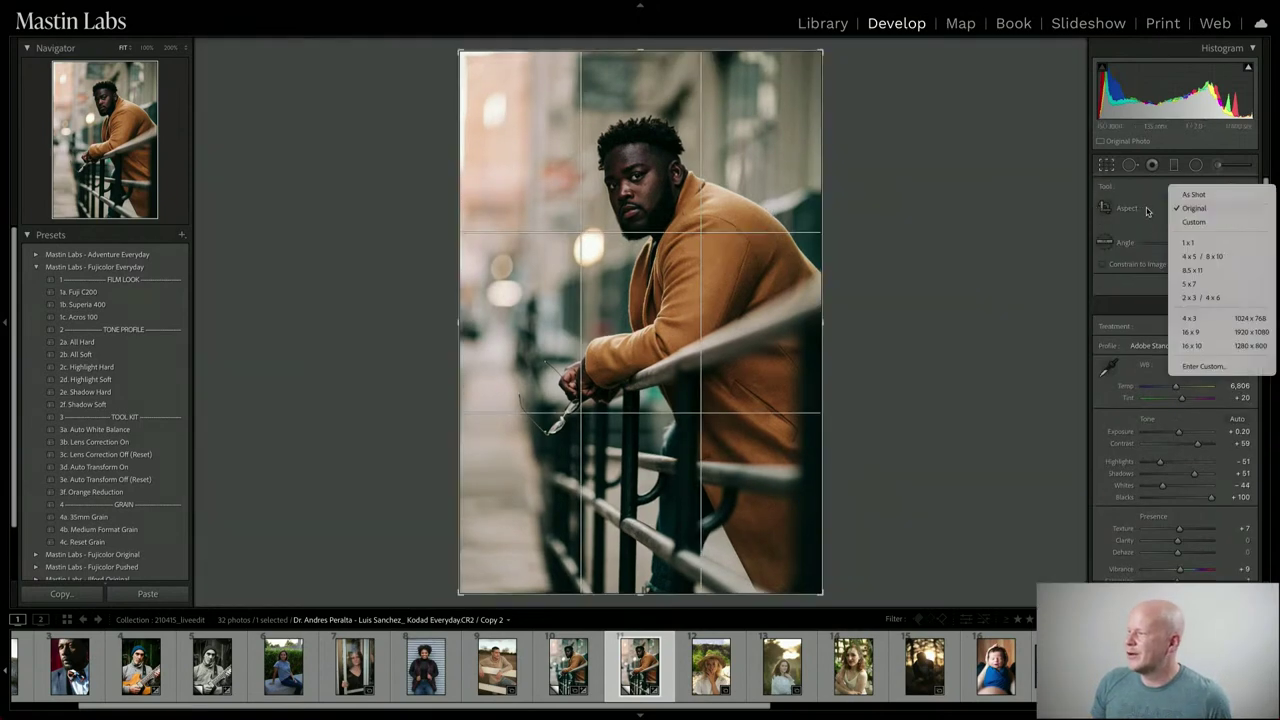
click(1202, 256)
drag(698, 196, 698, 212)
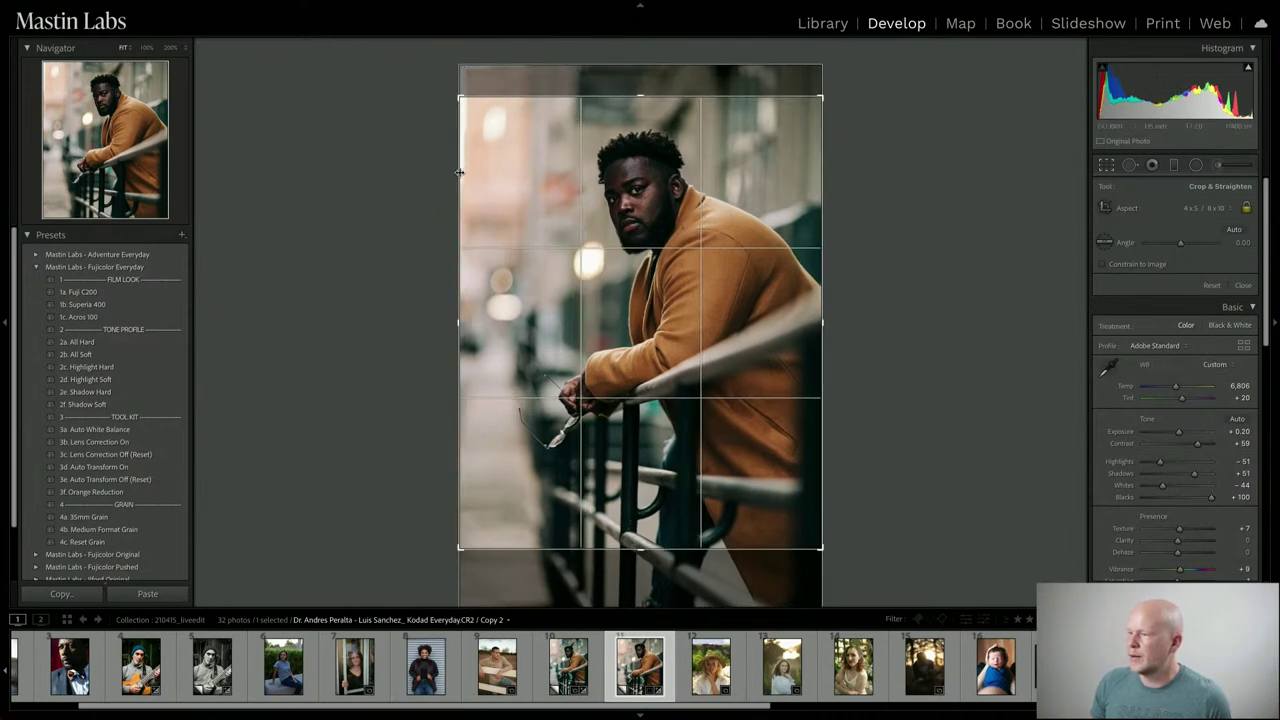
drag(458, 289, 464, 289)
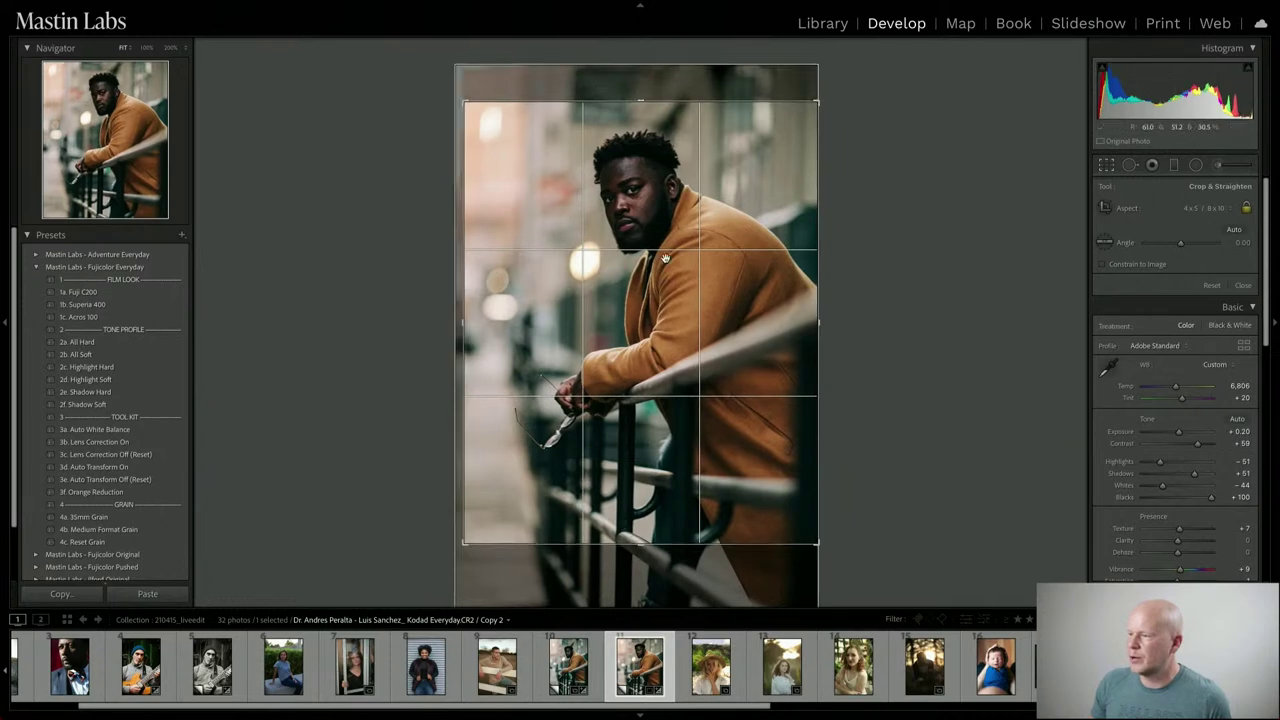
double_click(655, 331)
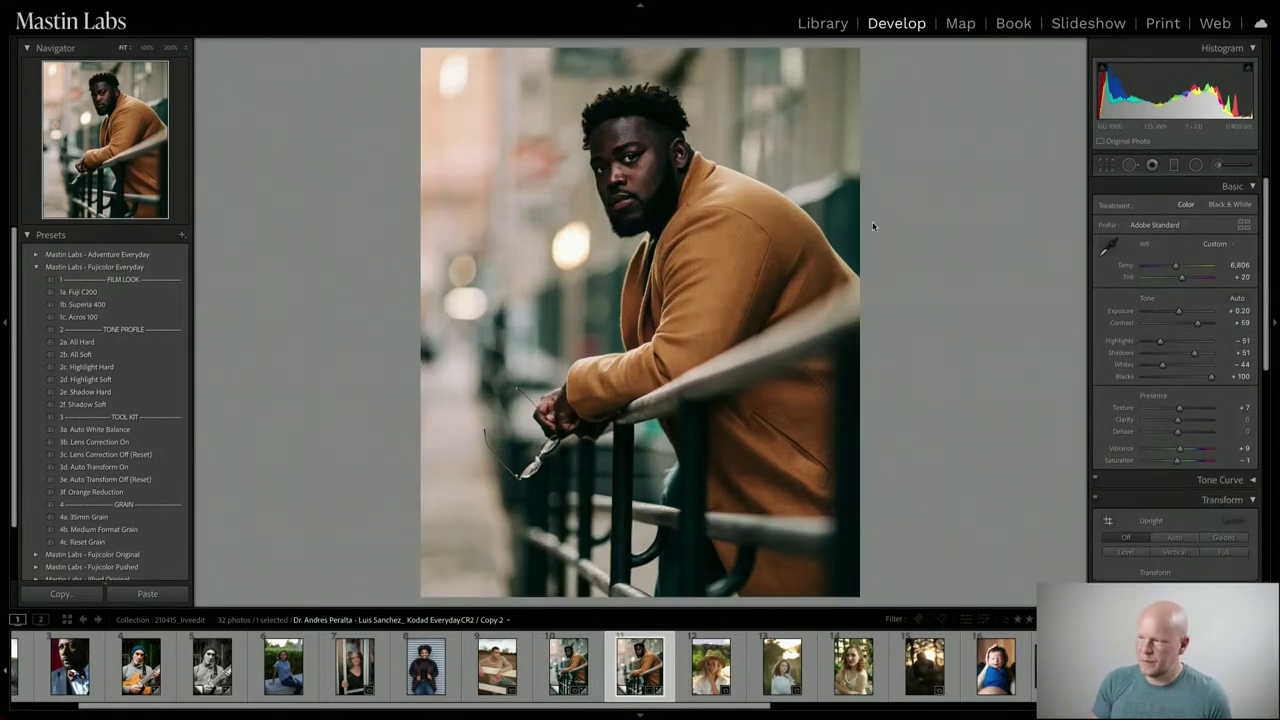
key(y)
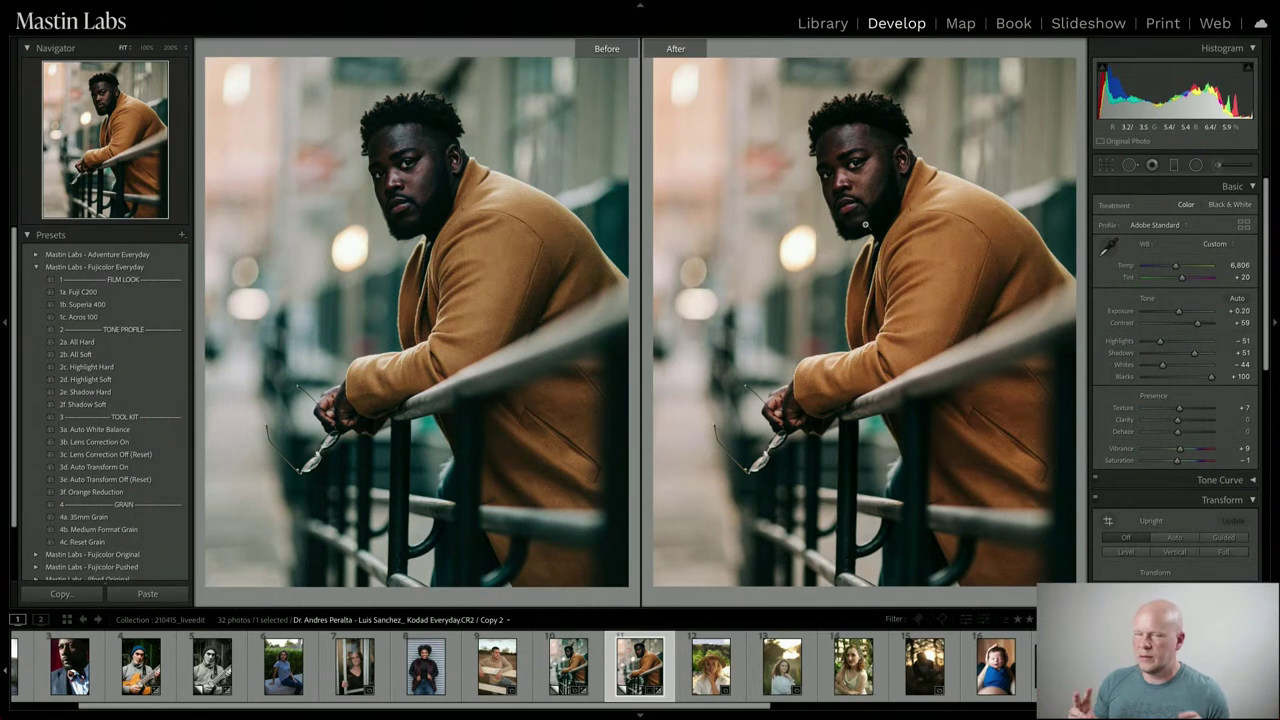
key(y)
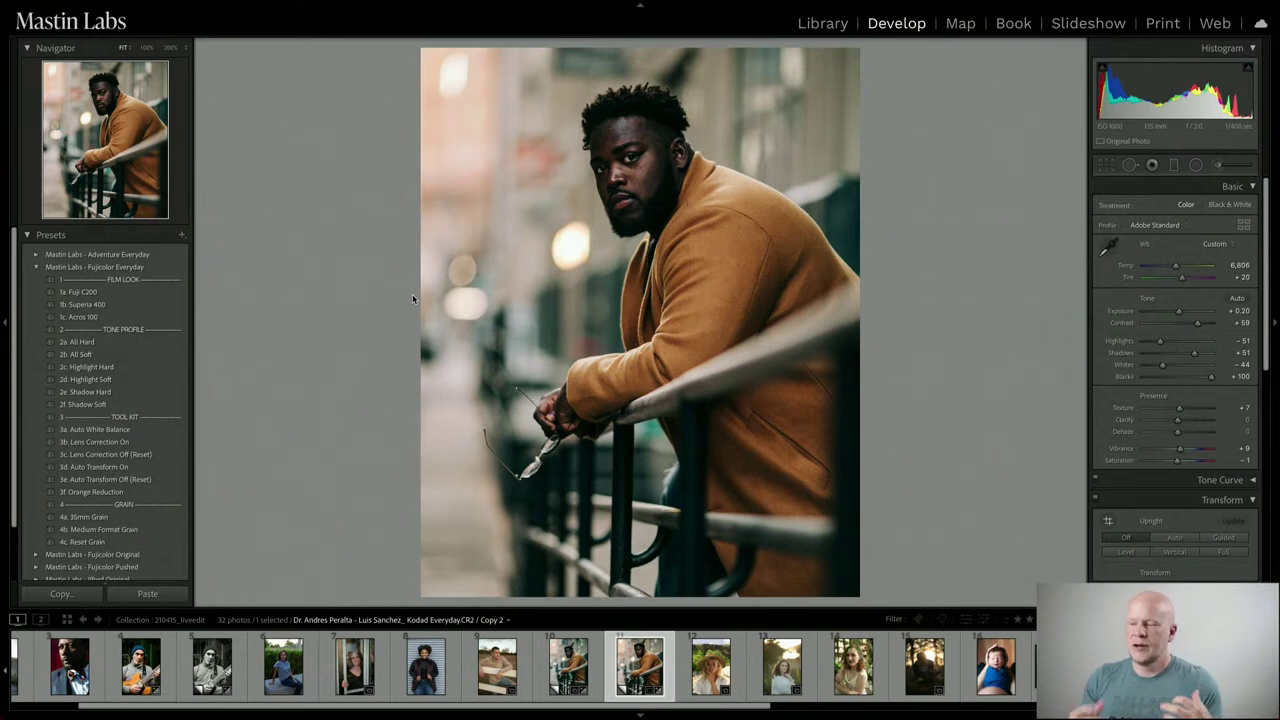
Raise the sunset photo's Exposure to +1.75, reselect Copy 2, then expand and collapse Adventure Everyday presets
click(914, 668)
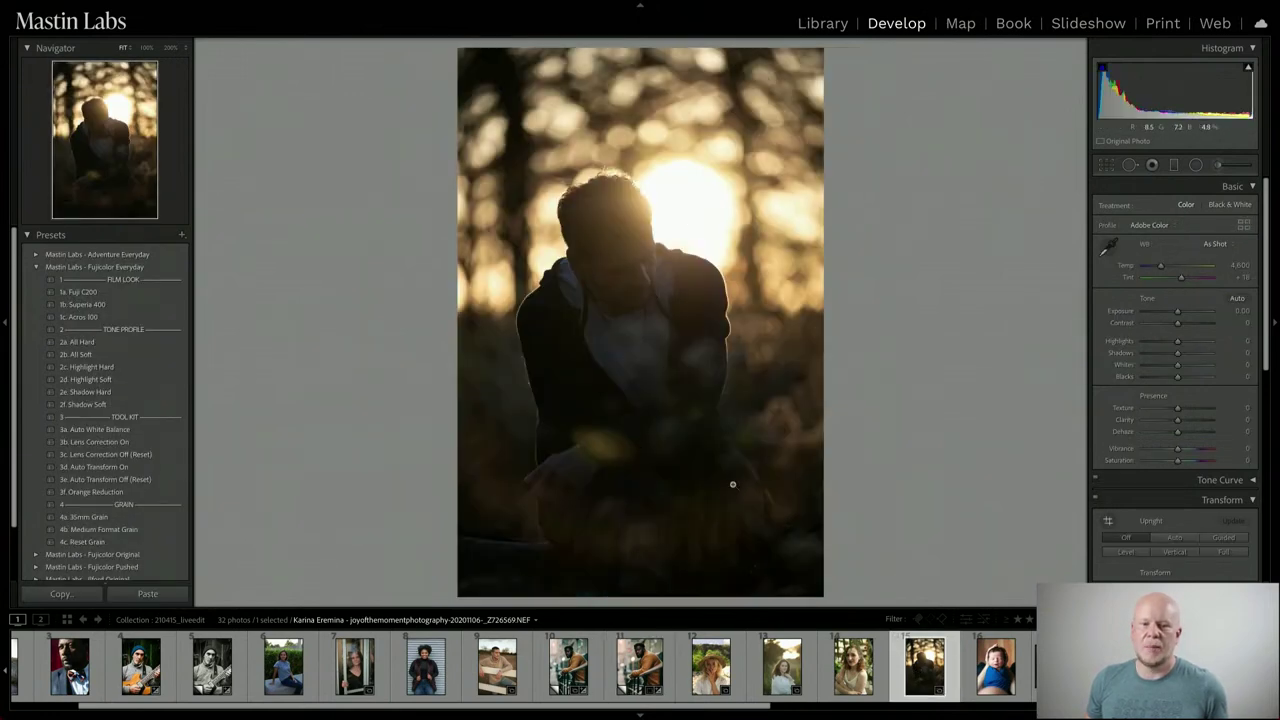
drag(1193, 311, 1190, 313)
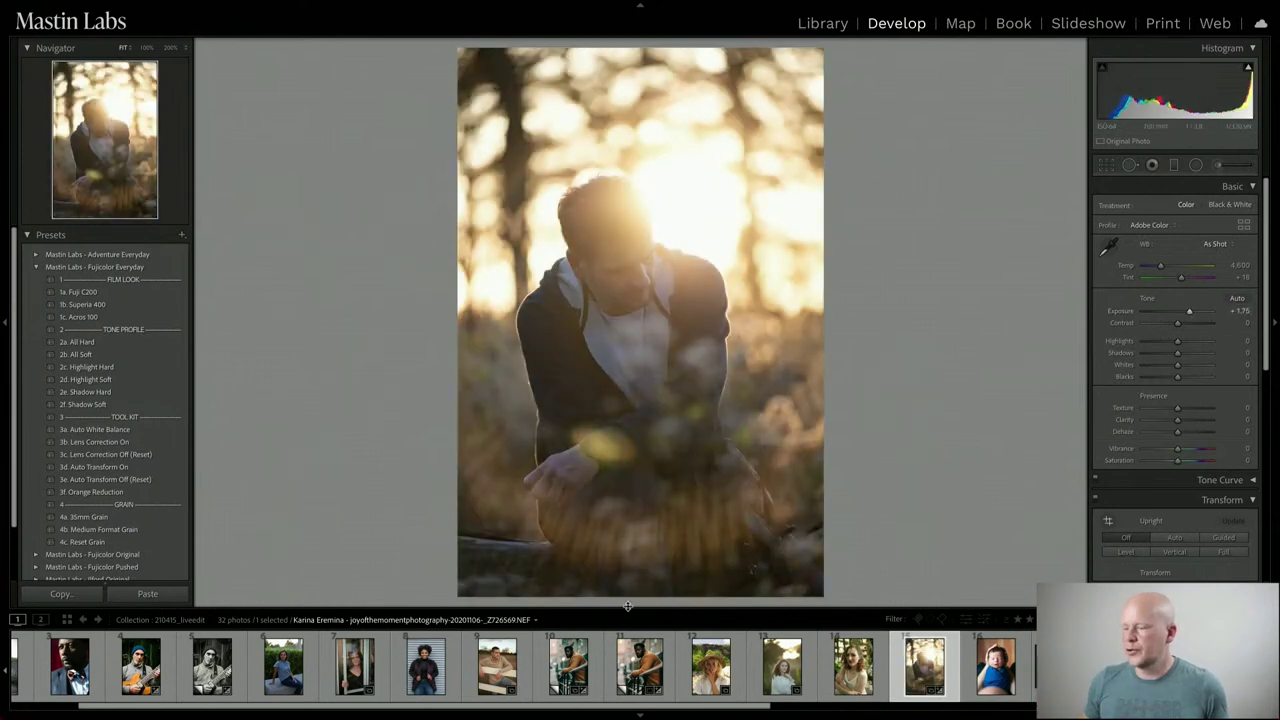
click(640, 665)
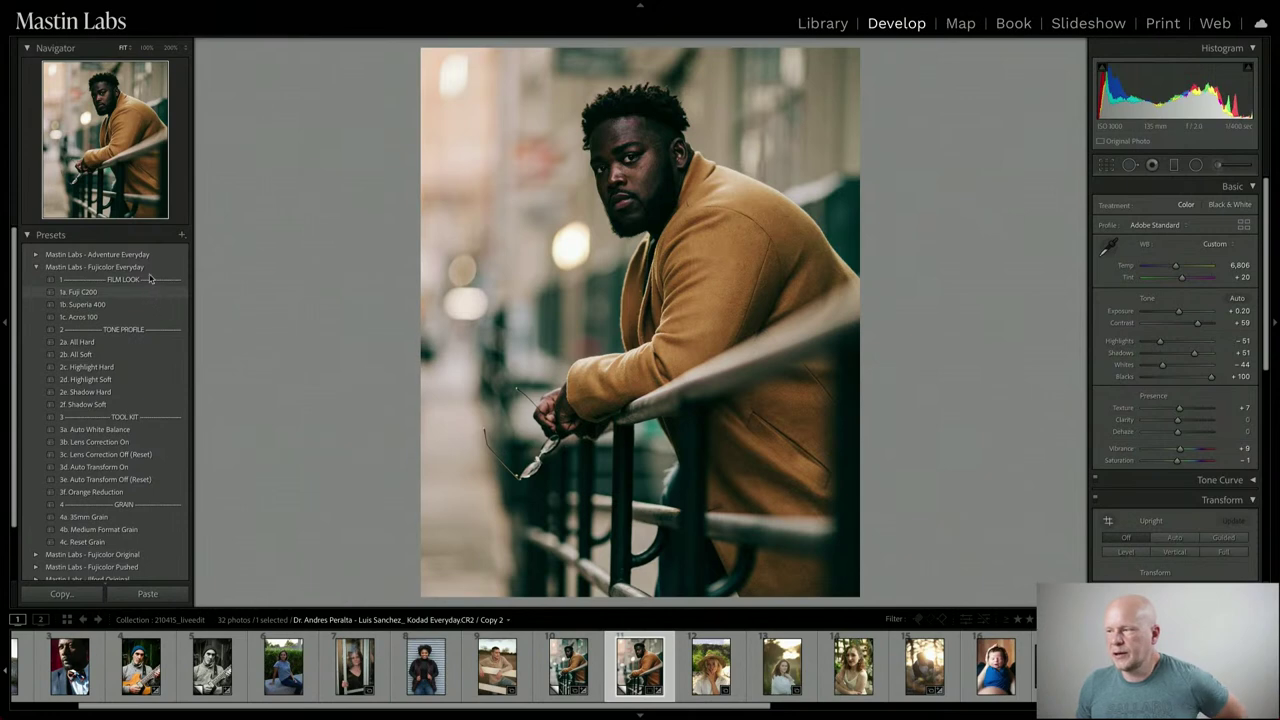
click(36, 255)
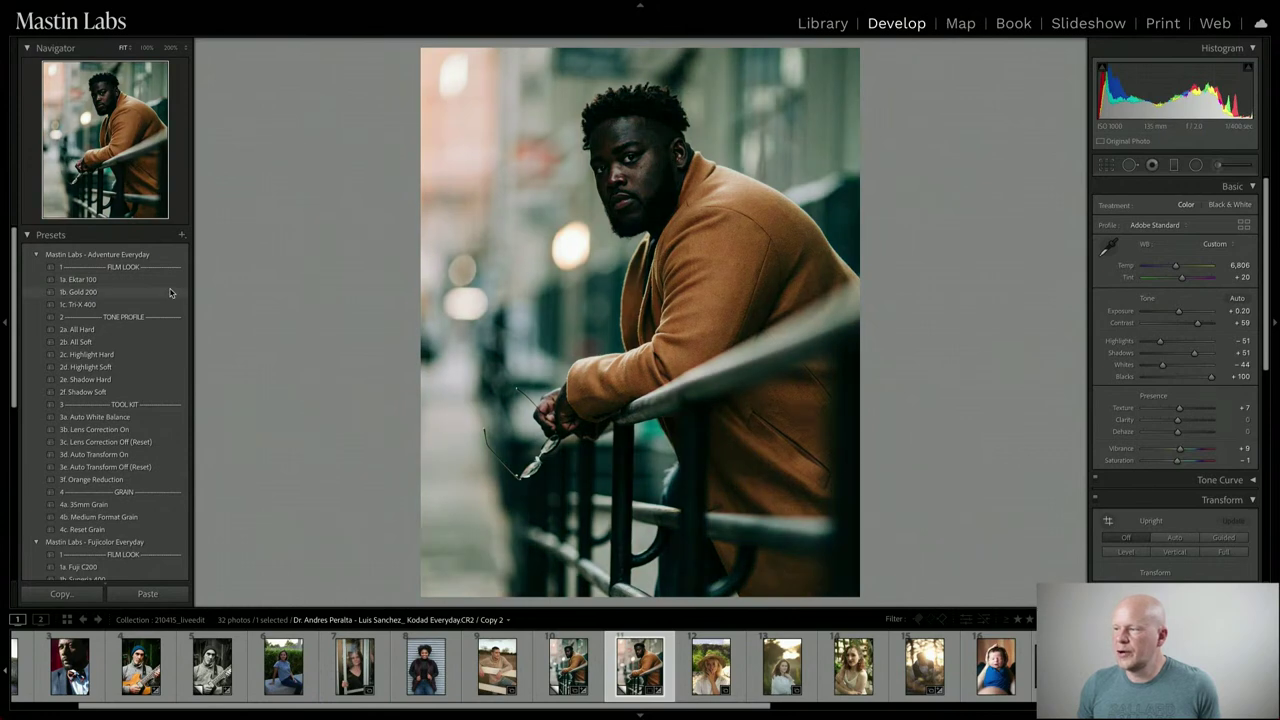
click(36, 255)
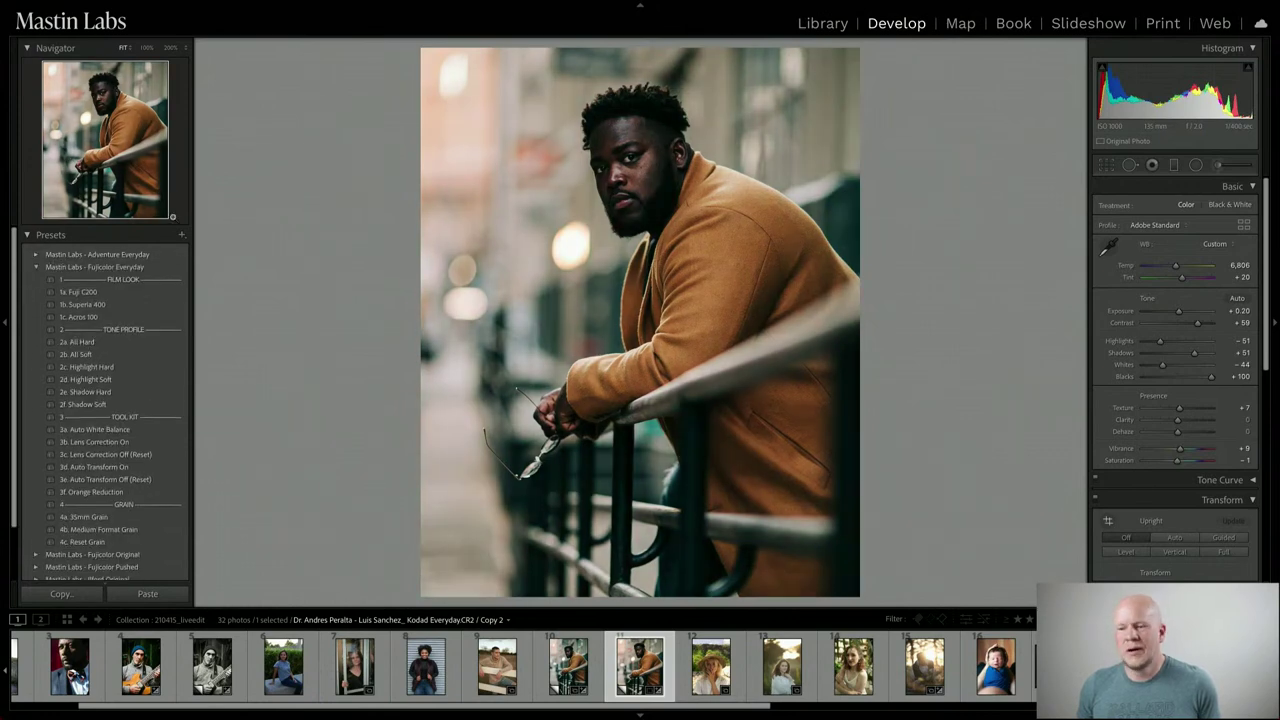